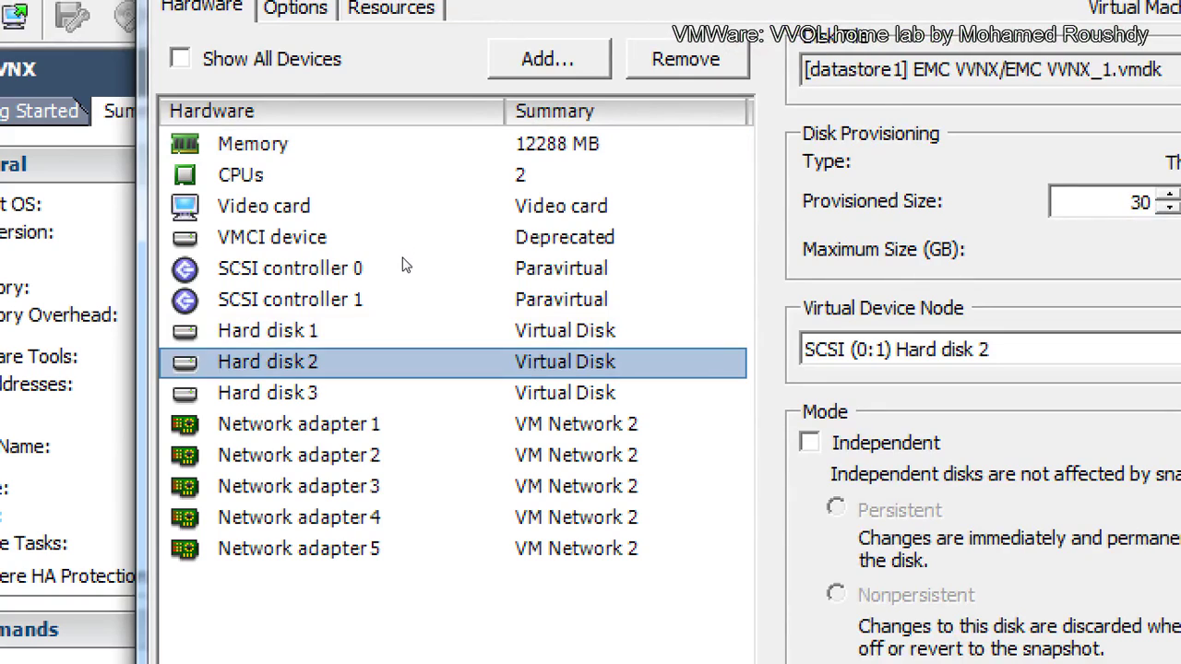
Step: Check EMC VVNX's Hard disks 1–3 in VM Properties, then close the dialog
{"action": "key", "text": "Up"}
{"action": "key", "text": "Up"}
{"action": "key", "text": "Down"}
{"action": "key", "text": "Escape"}
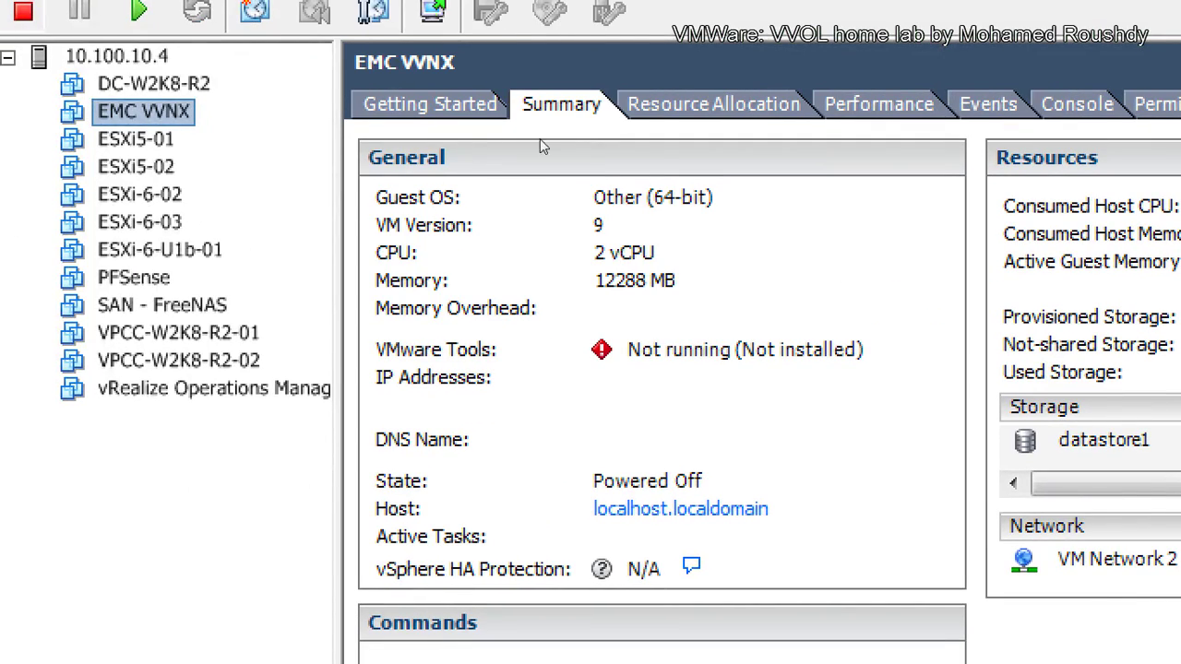
Step: Power on the EMC VVNX virtual machine and go back to its Summary tab
{"action": "key", "text": "ctrl+Tab"}
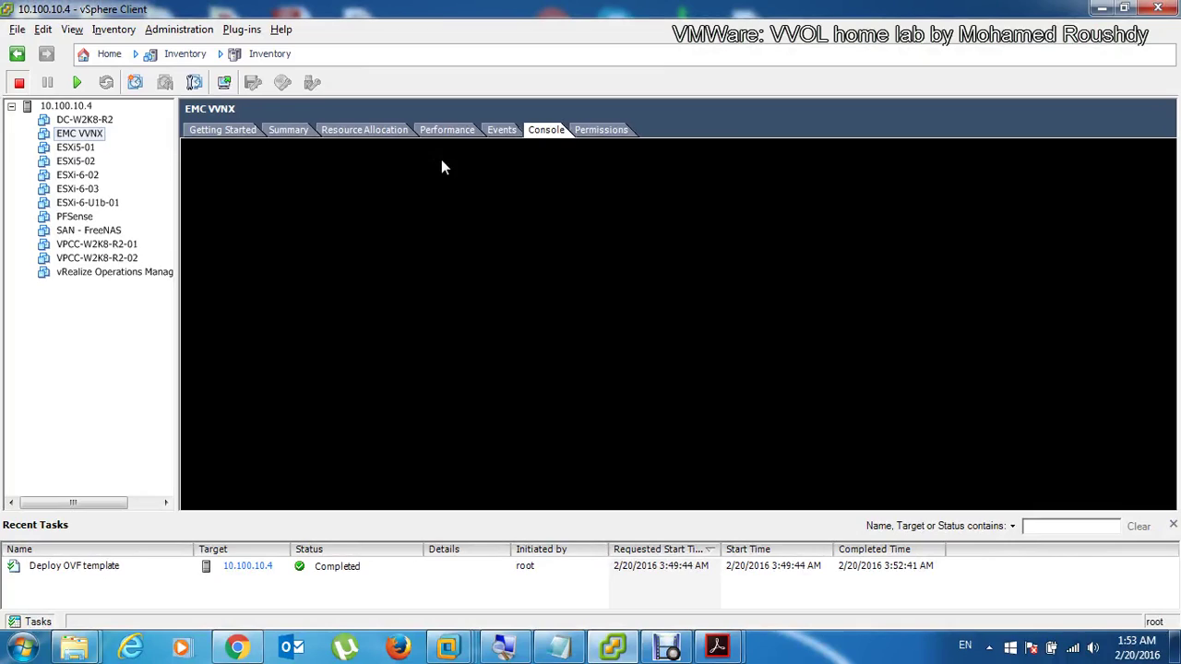
{"action": "left_click", "coordinate": [78, 83]}
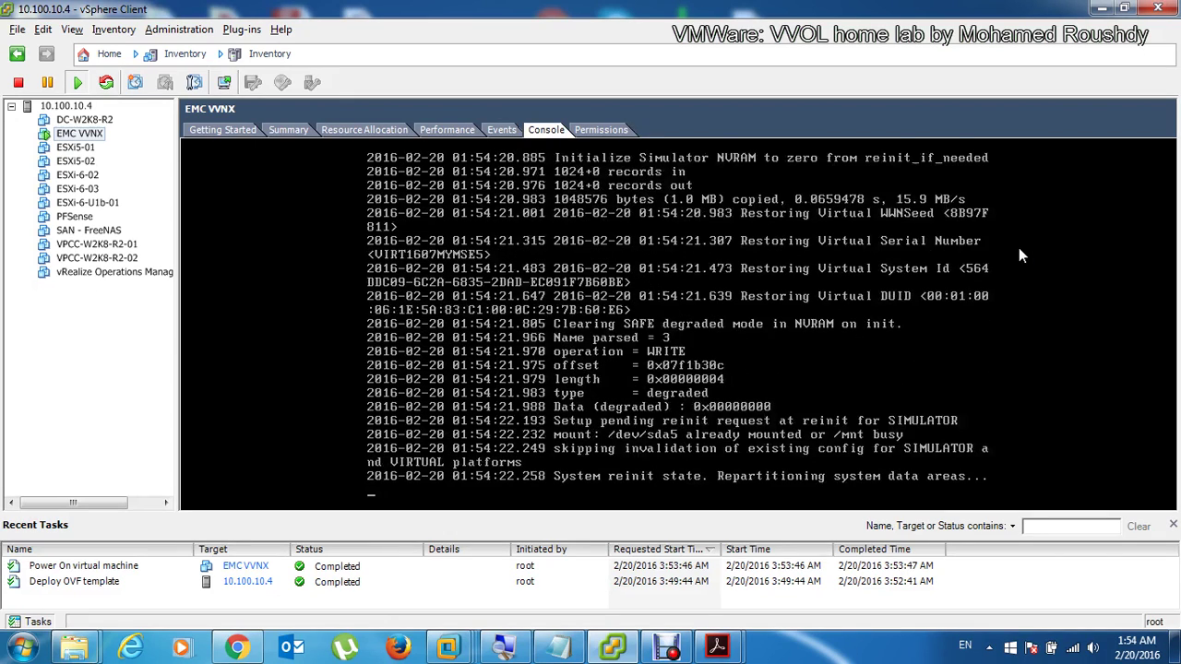
{"action": "left_click", "coordinate": [303, 135]}
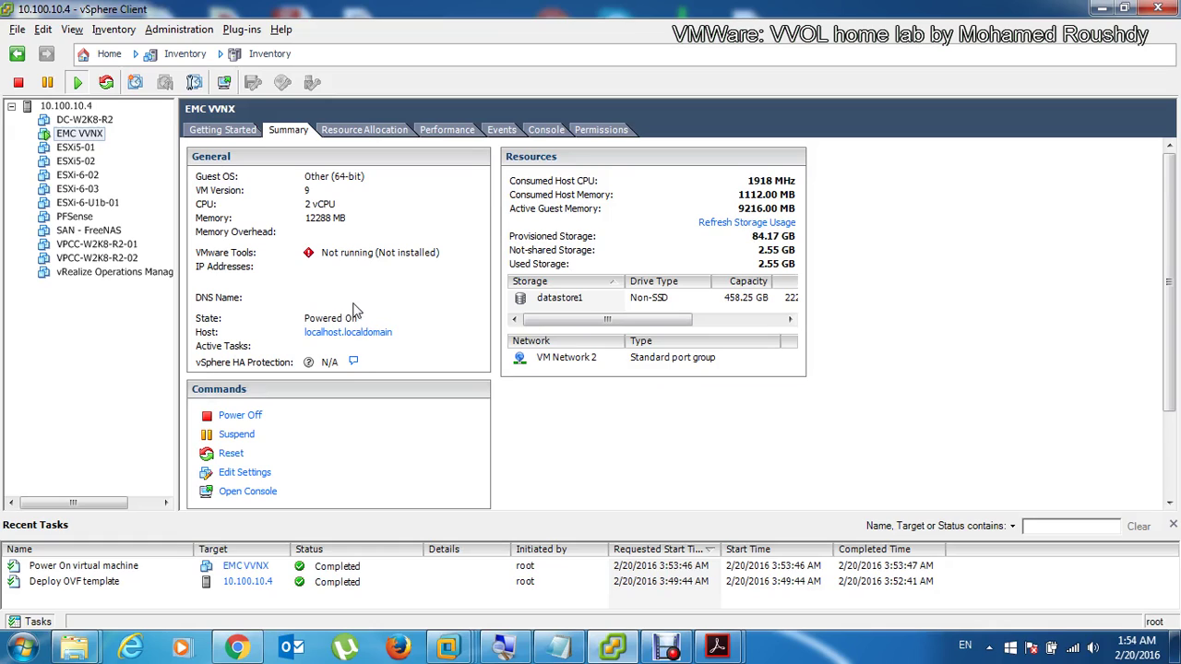
Step: Show the EMC VVNX Console tab to follow the SUSE boot output
{"action": "left_click", "coordinate": [547, 130]}
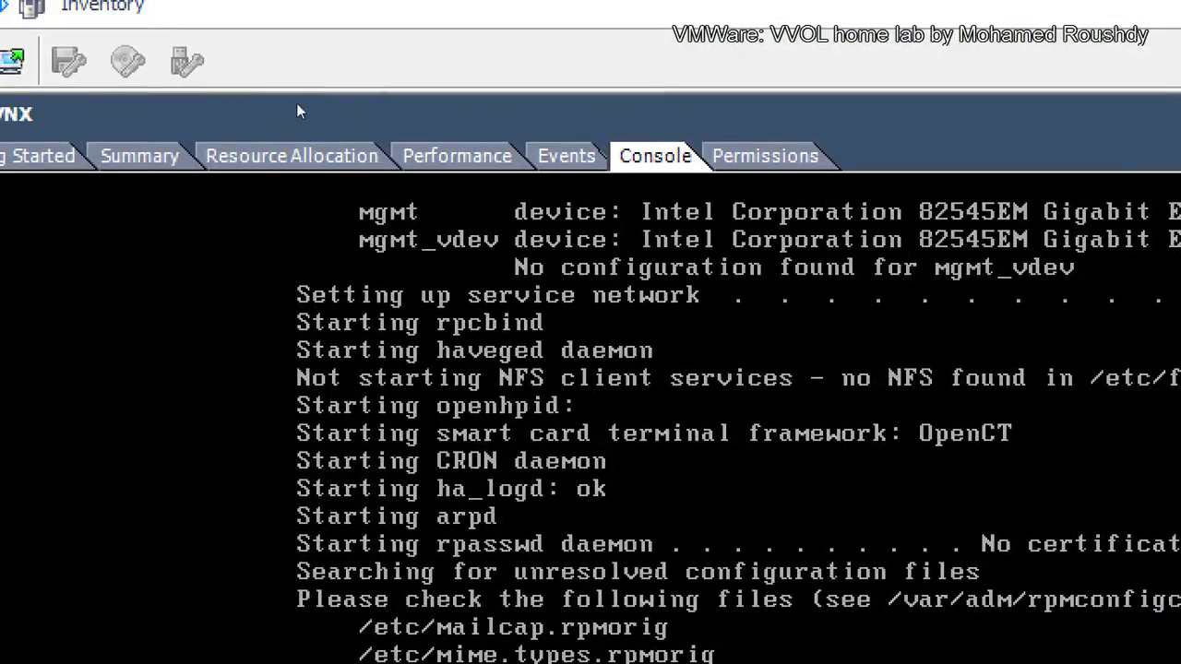
Step: On the EMC VVNX summary, refresh storage usage to show 18.60 GB used
{"action": "left_click", "coordinate": [291, 152]}
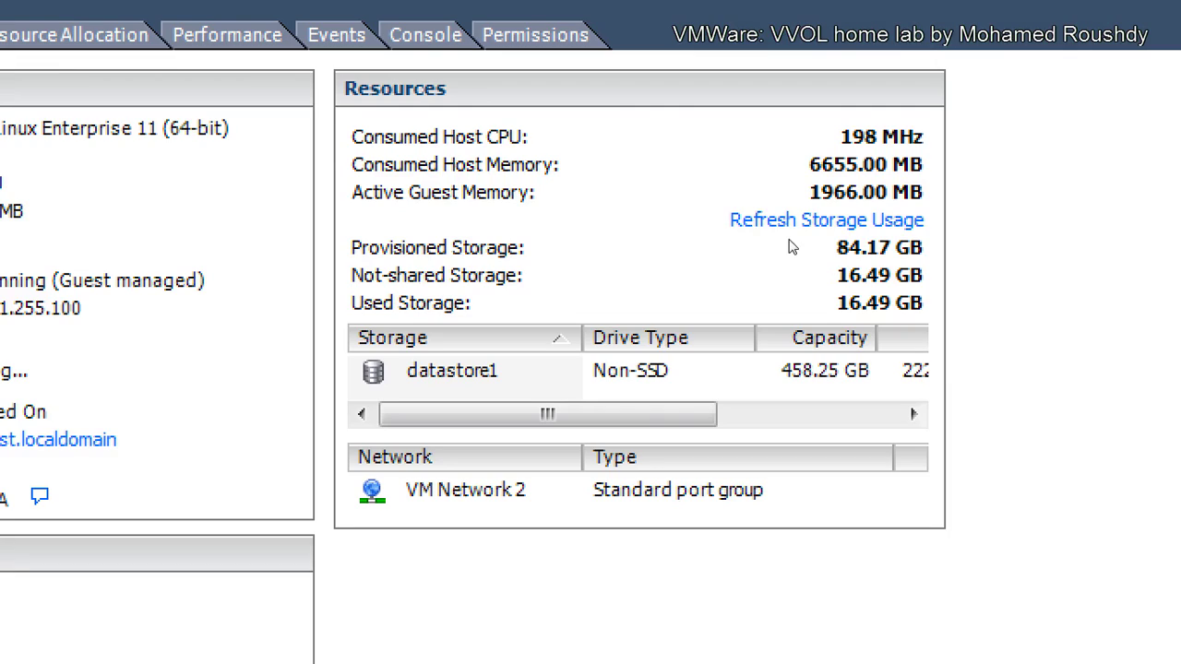
{"action": "left_click", "coordinate": [722, 227]}
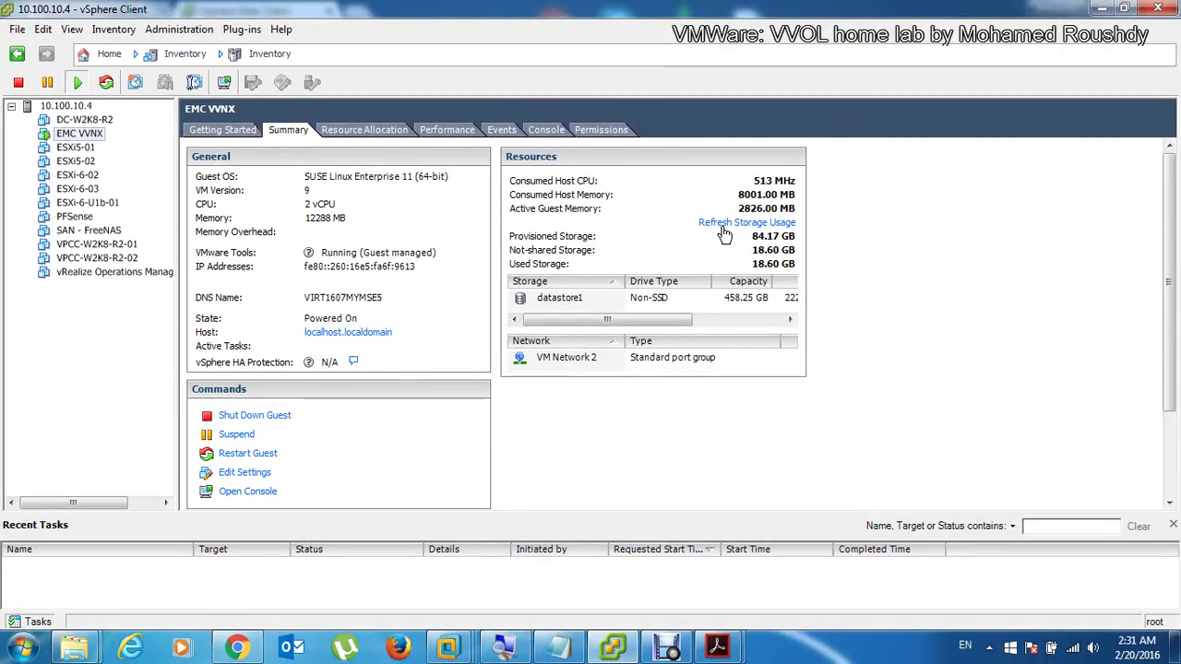
Step: Open the EMC VVNX console in a separate window from its context menu
{"action": "left_click", "coordinate": [530, 131]}
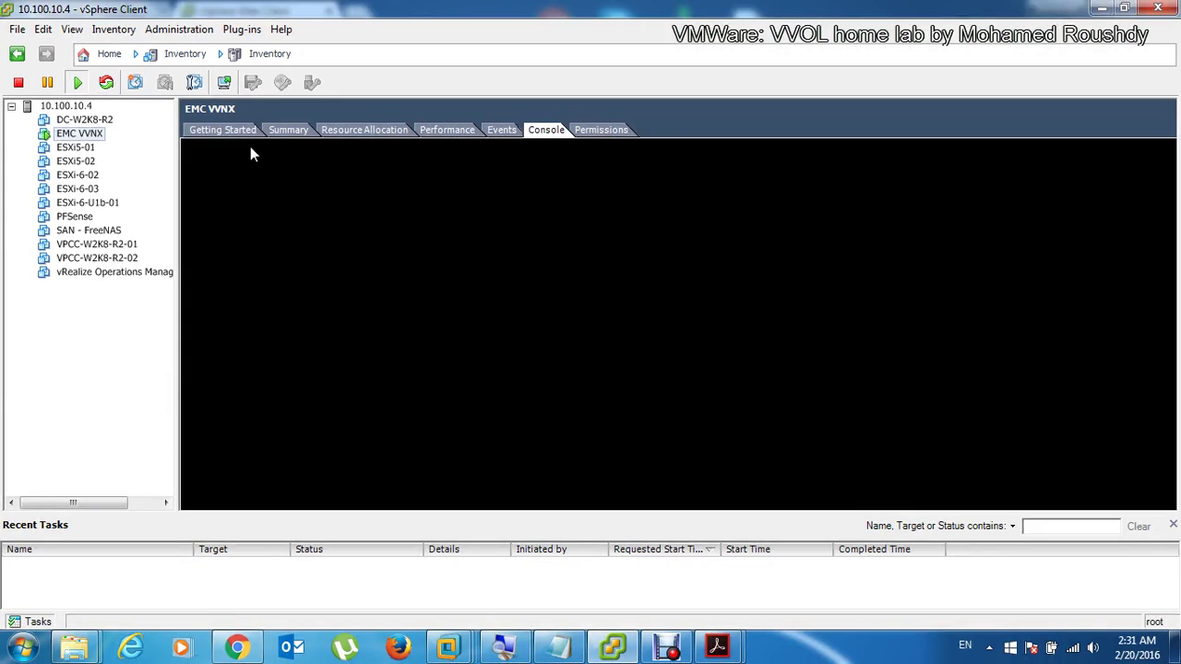
{"action": "left_click", "coordinate": [282, 133]}
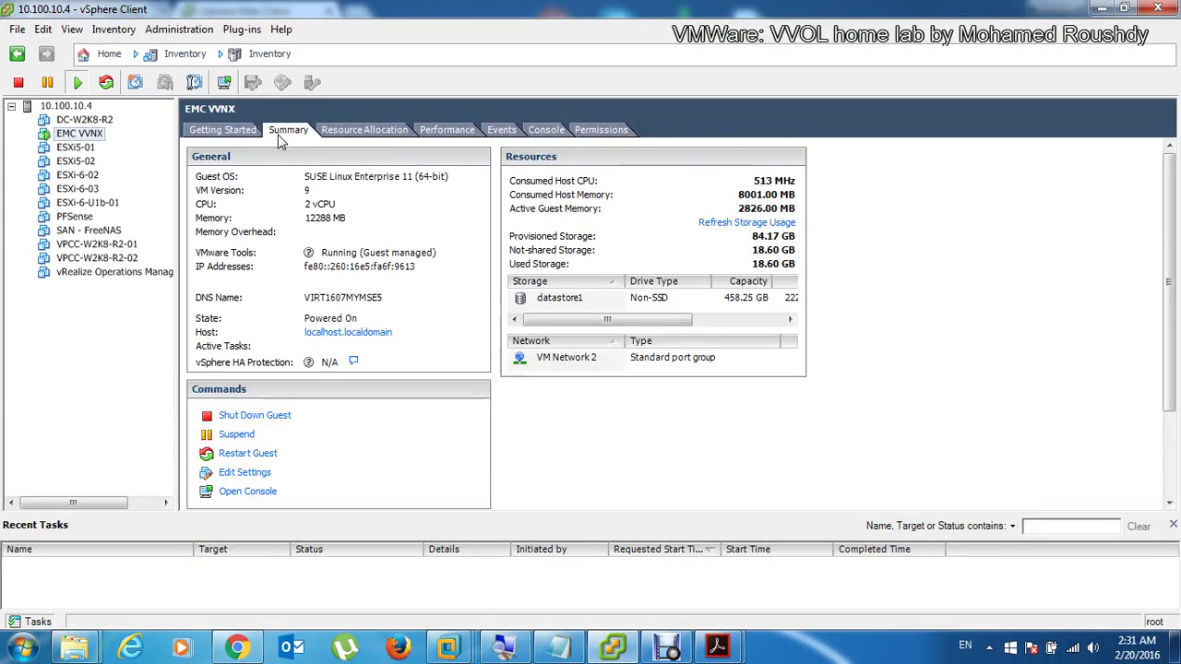
{"action": "right_click", "coordinate": [73, 136]}
{"action": "left_click", "coordinate": [195, 198]}
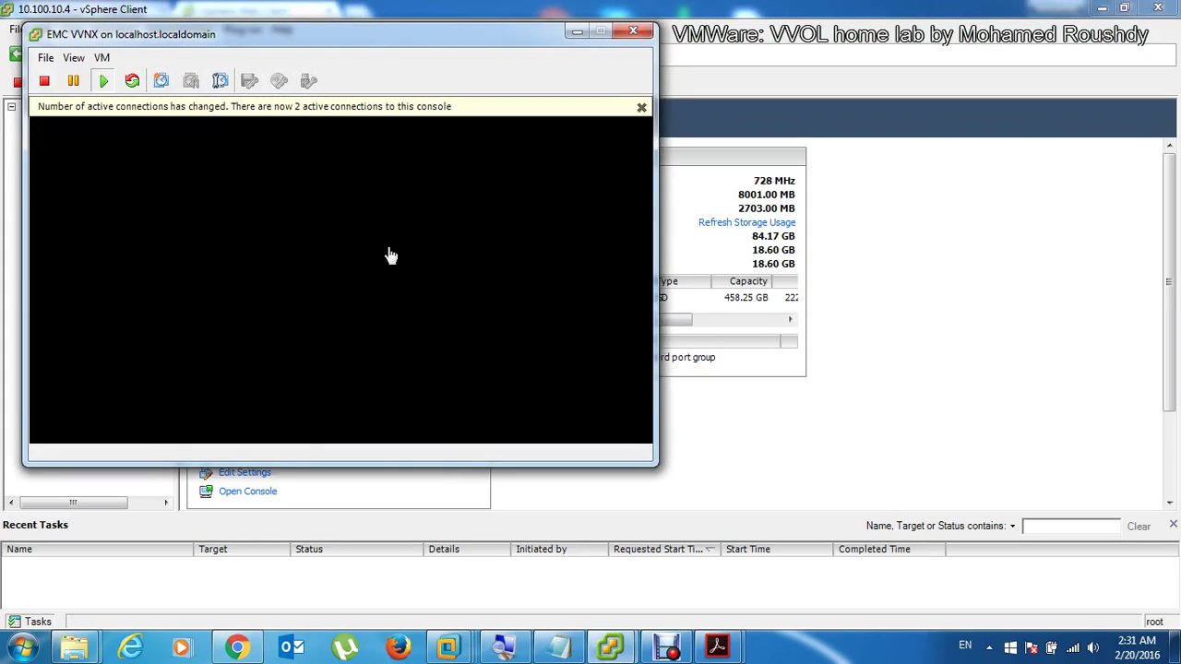
Step: Dismiss the active connections notice and bring up the guest's password prompt
{"action": "left_click", "coordinate": [389, 256]}
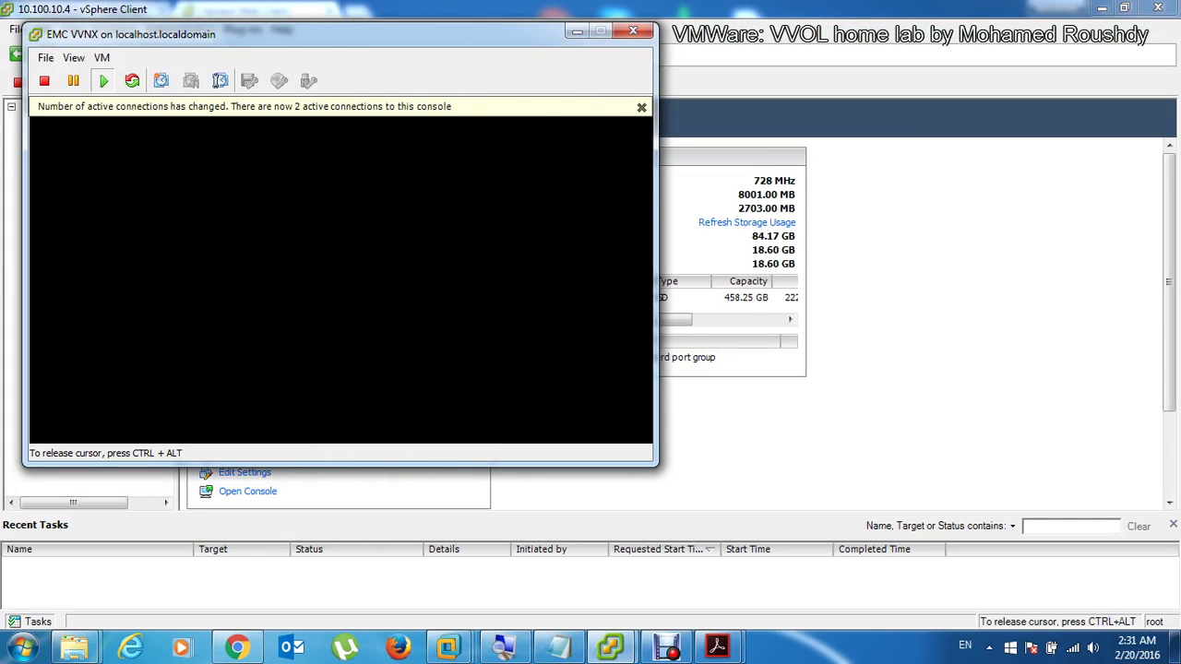
{"action": "key", "text": "Up"}
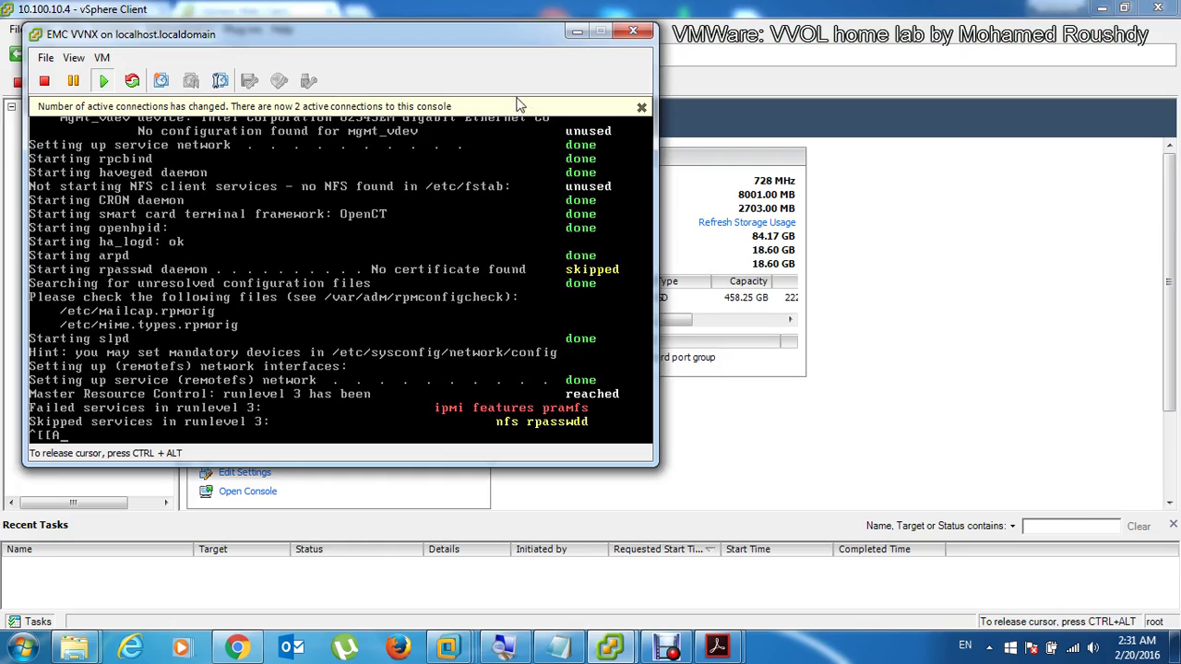
{"action": "key", "text": "ctrl+alt"}
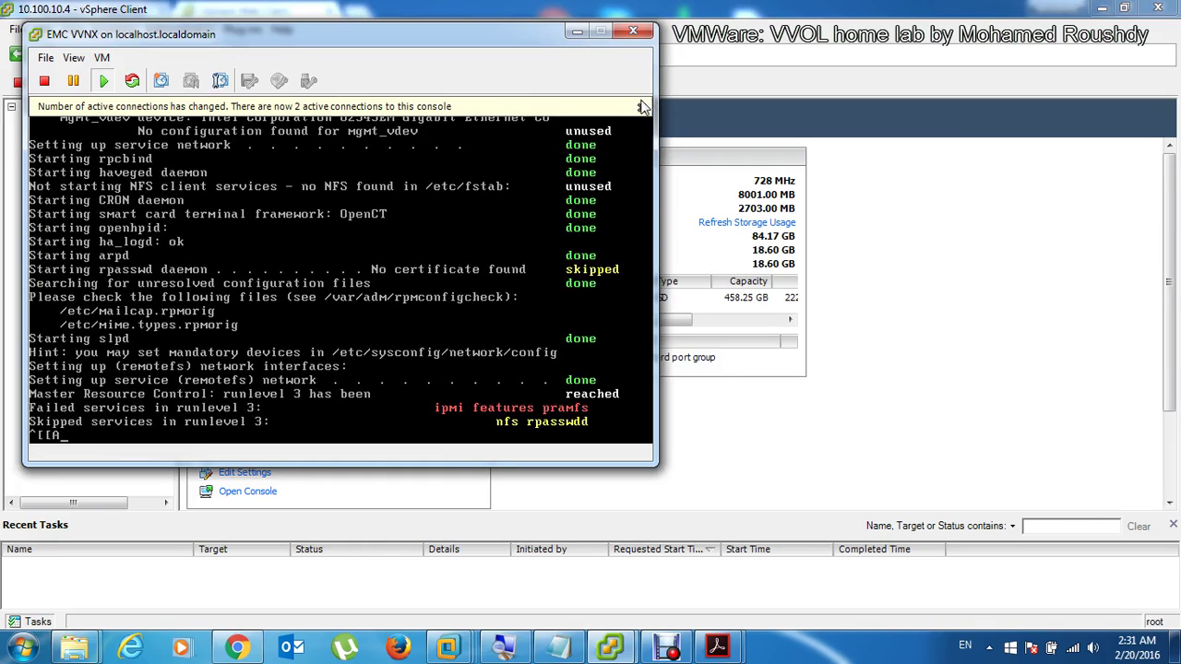
{"action": "left_click", "coordinate": [643, 107]}
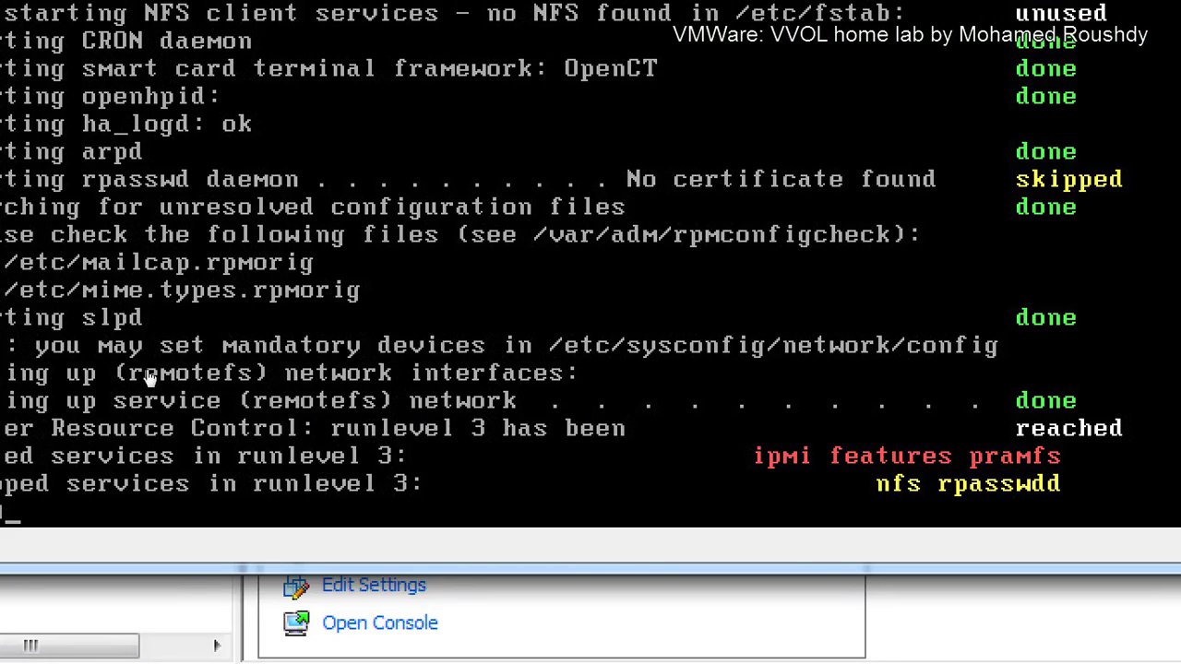
{"action": "key", "text": "Up"}
{"action": "left_click", "coordinate": [164, 308]}
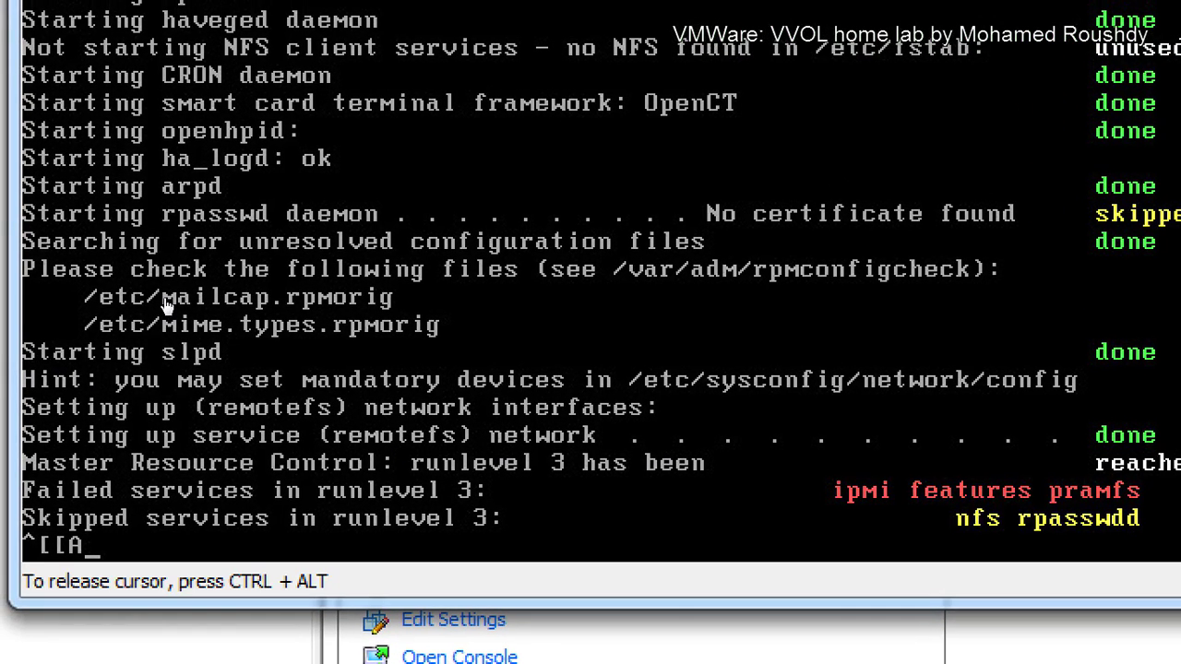
{"action": "key", "text": "Return"}
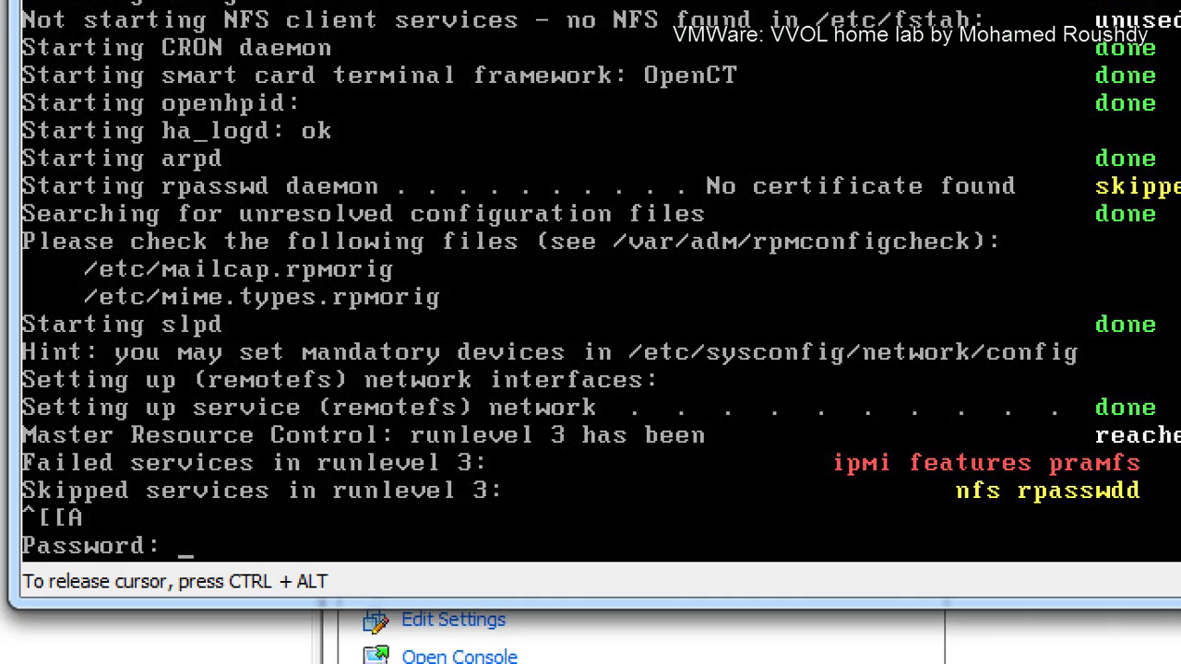
Step: Log in as the service user with its password and begin typing svc_initial_config -4 "
{"action": "key", "text": "Return"}
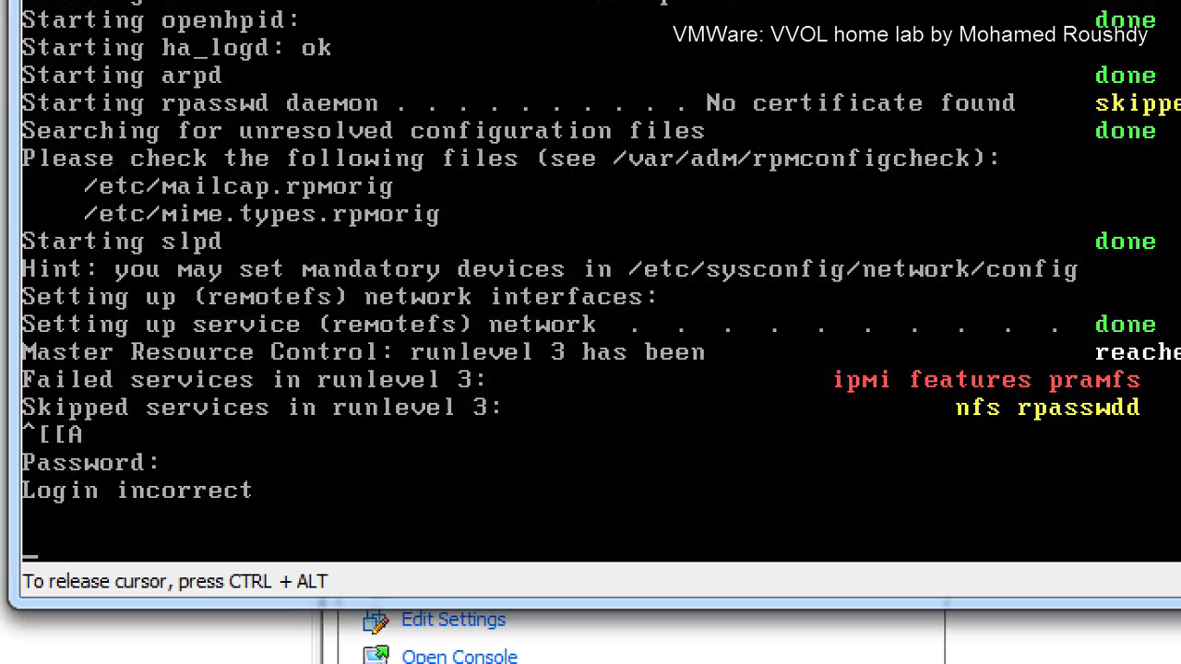
{"action": "type", "text": "service"}
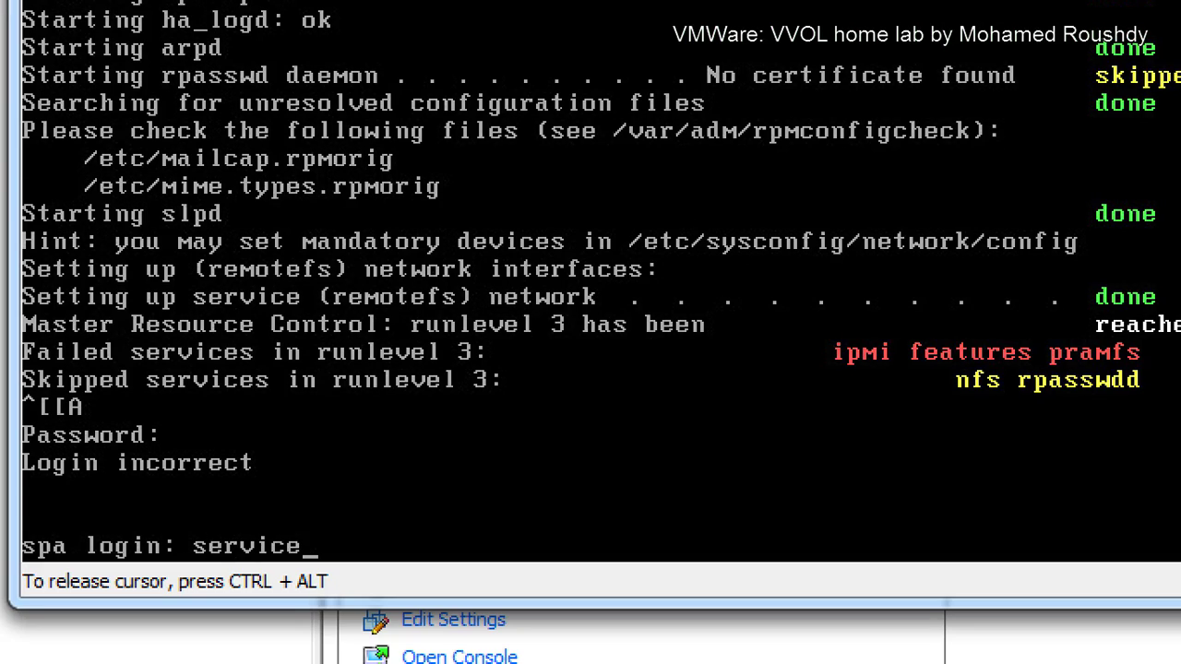
{"action": "key", "text": "Return"}
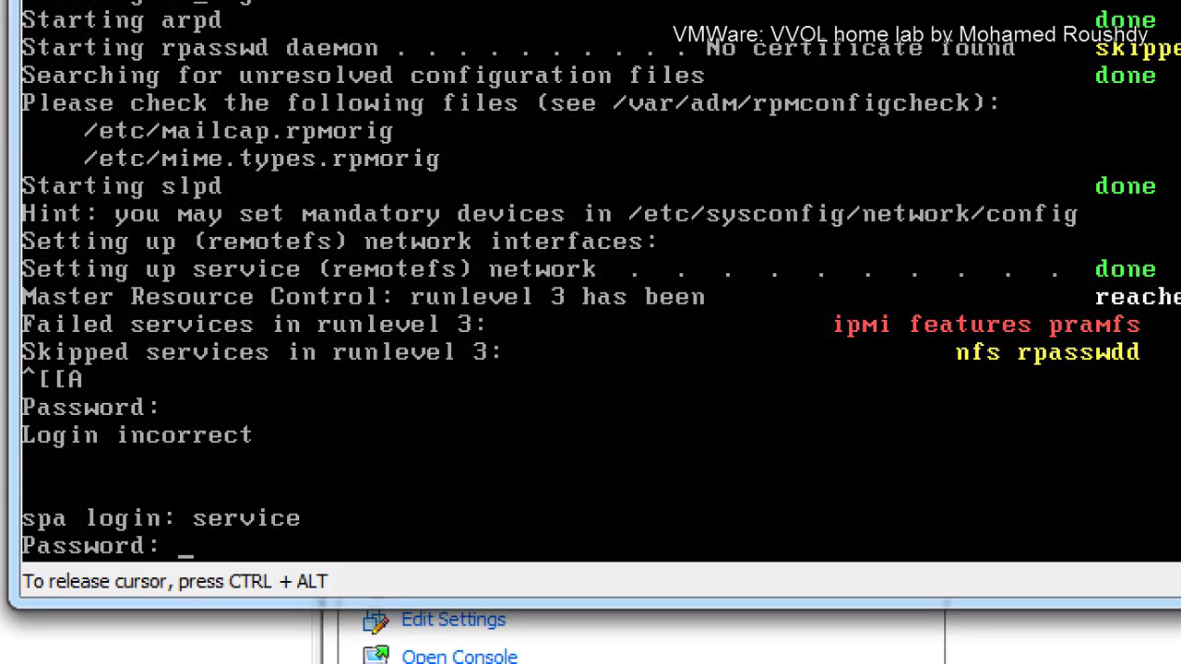
{"action": "key", "text": "Return"}
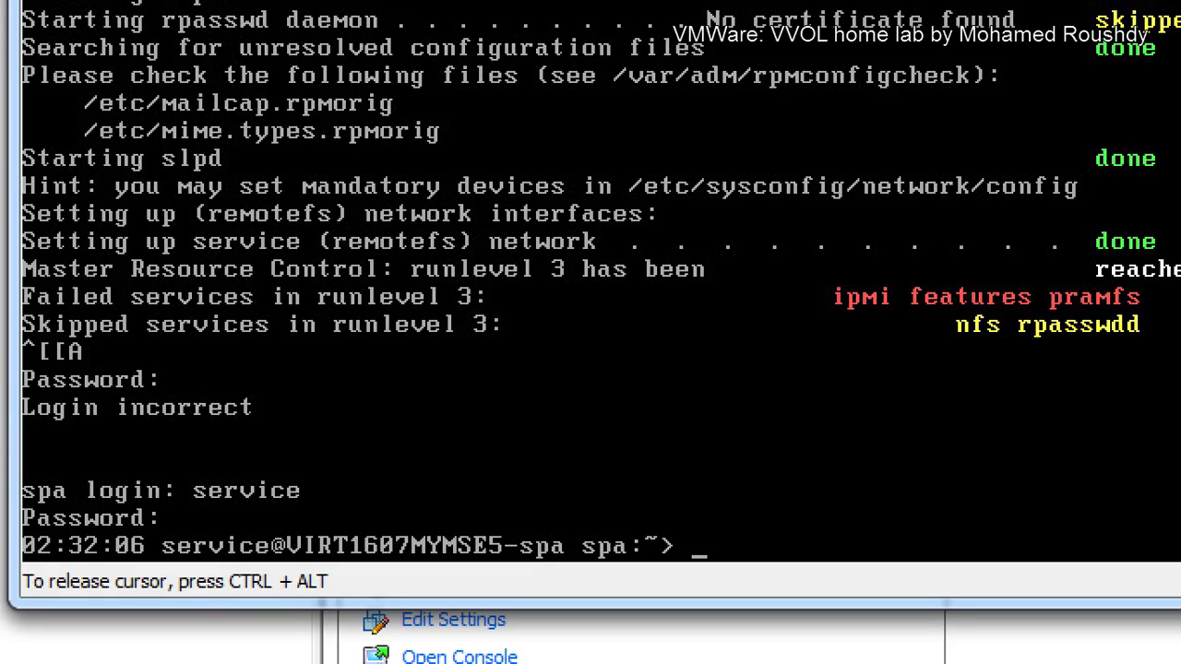
{"action": "type", "text": "svc_initial_config -4 \""}
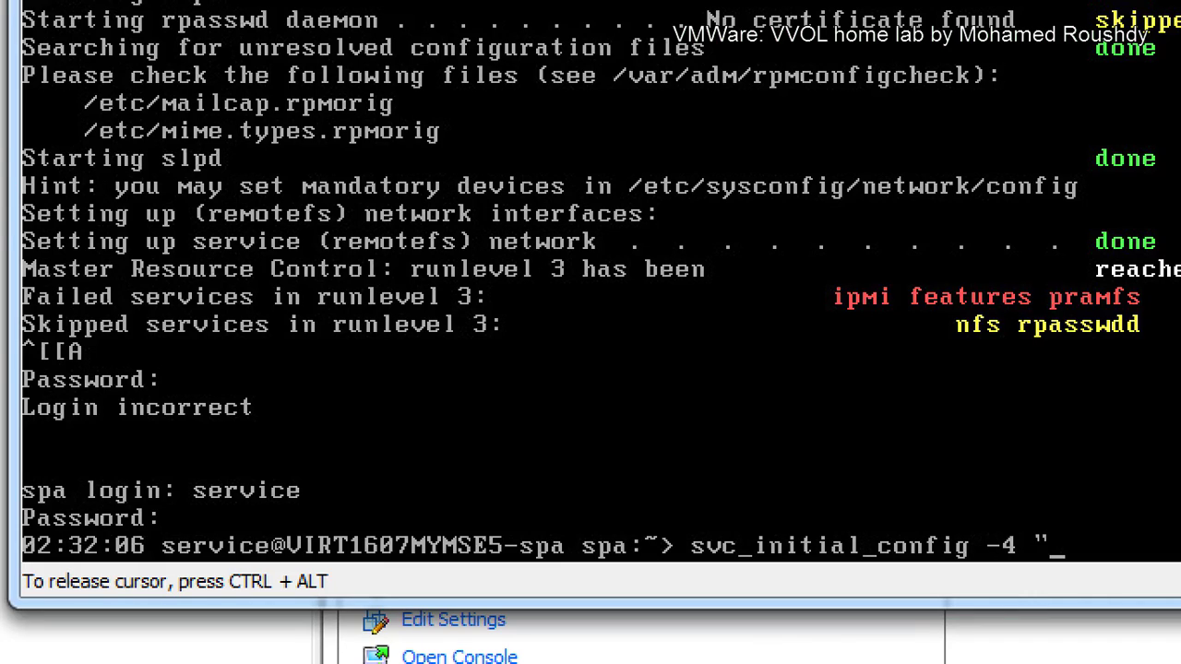
Step: Complete svc_initial_config -4 with 172.16.0.190, a netmask and gateway 172.16.0.177, and run it
{"action": "key", "text": "ctrl+alt"}
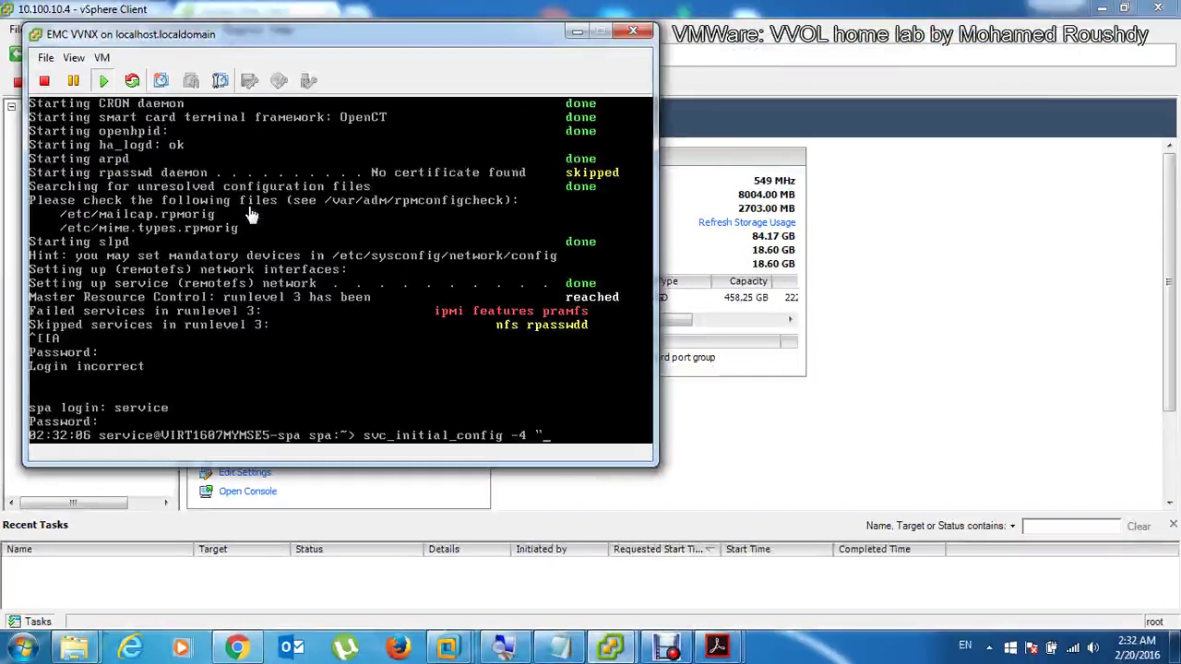
{"action": "left_click", "coordinate": [577, 426]}
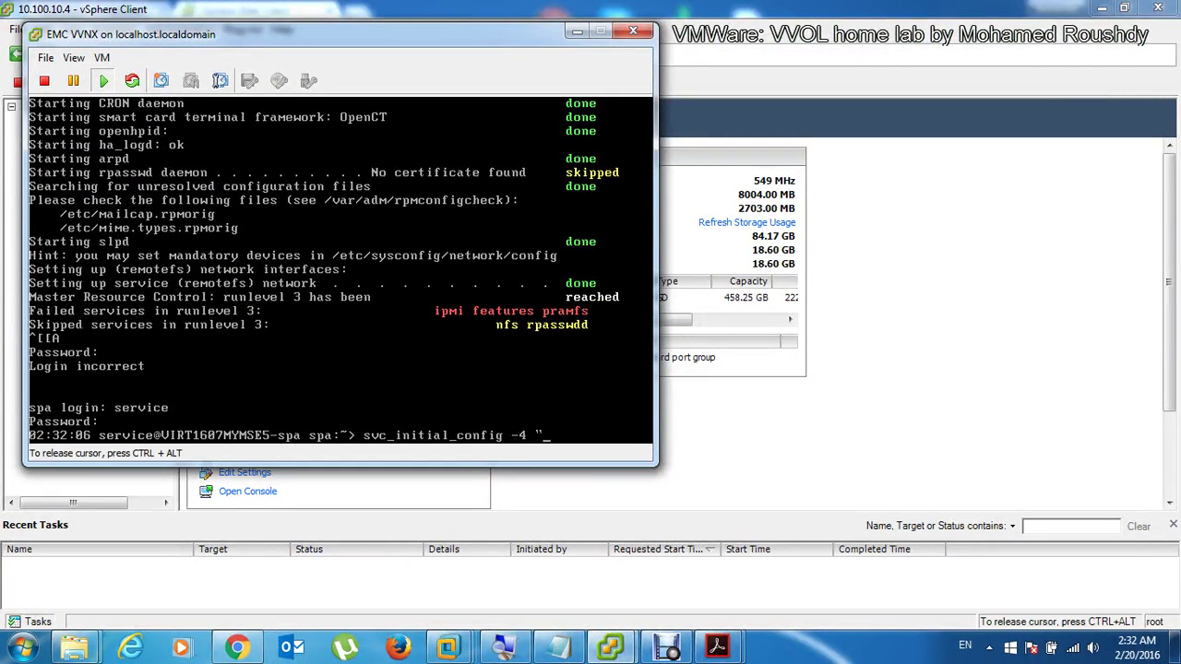
{"action": "type", "text": "172.16.0.190 2555.25"}
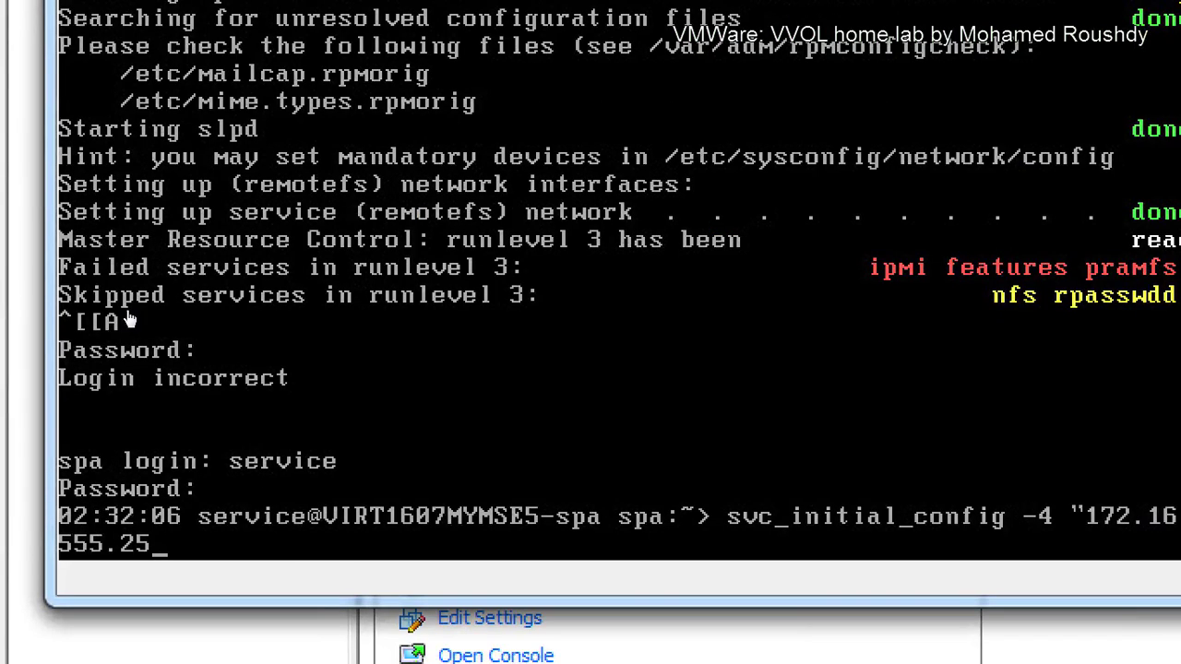
{"action": "left_click", "coordinate": [129, 318]}
{"action": "key", "text": "BackSpace"}
{"action": "key", "text": "BackSpace"}
{"action": "key", "text": "BackSpace"}
{"action": "key", "text": "BackSpace"}
{"action": "key", "text": "BackSpace"}
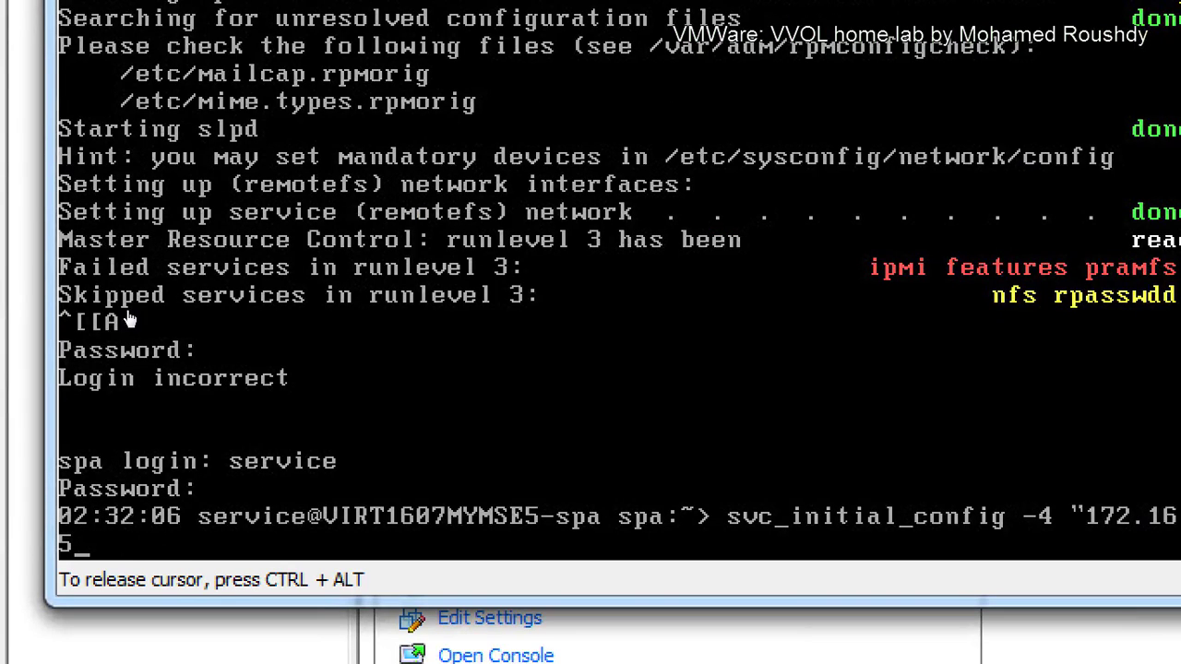
{"action": "key", "text": "BackSpace"}
{"action": "key", "text": "ctrl+alt"}
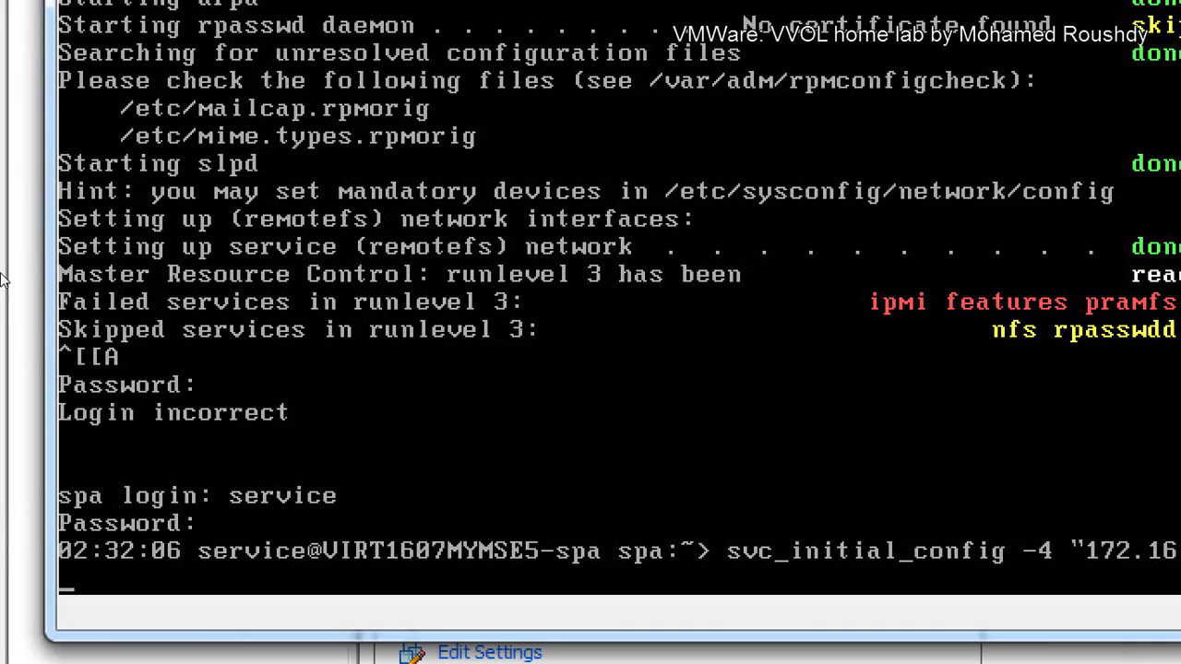
{"action": "left_click", "coordinate": [163, 346]}
{"action": "type", "text": "55.255.25"}
{"action": "type", "text": "5."}
{"action": "key", "text": "BackSpace"}
{"action": "key", "text": "BackSpace"}
{"action": "key", "text": "BackSpace"}
{"action": "key", "text": "BackSpace"}
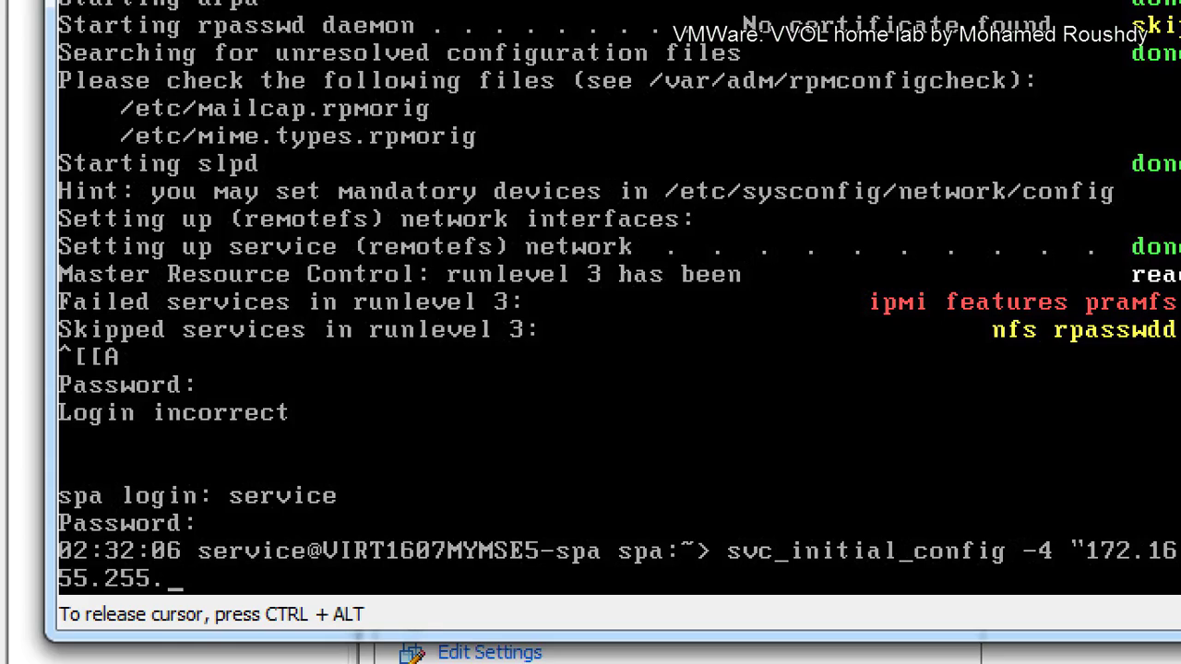
{"action": "type", "text": "0 172.16.0."}
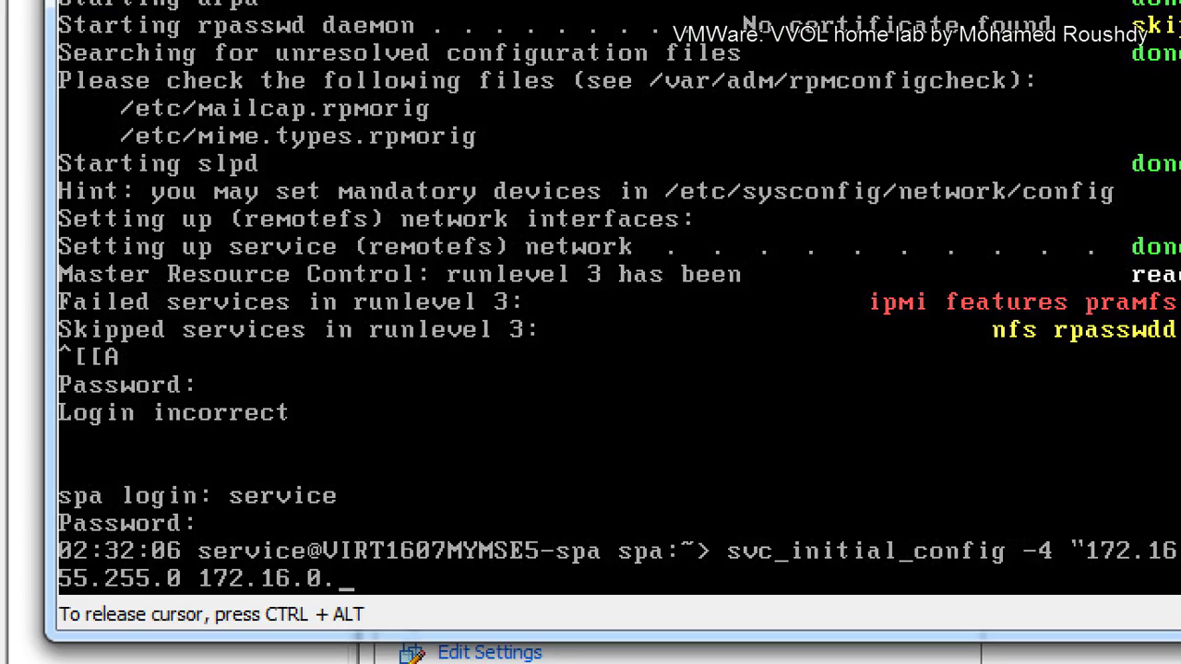
{"action": "type", "text": "177\""}
{"action": "key", "text": "Return"}
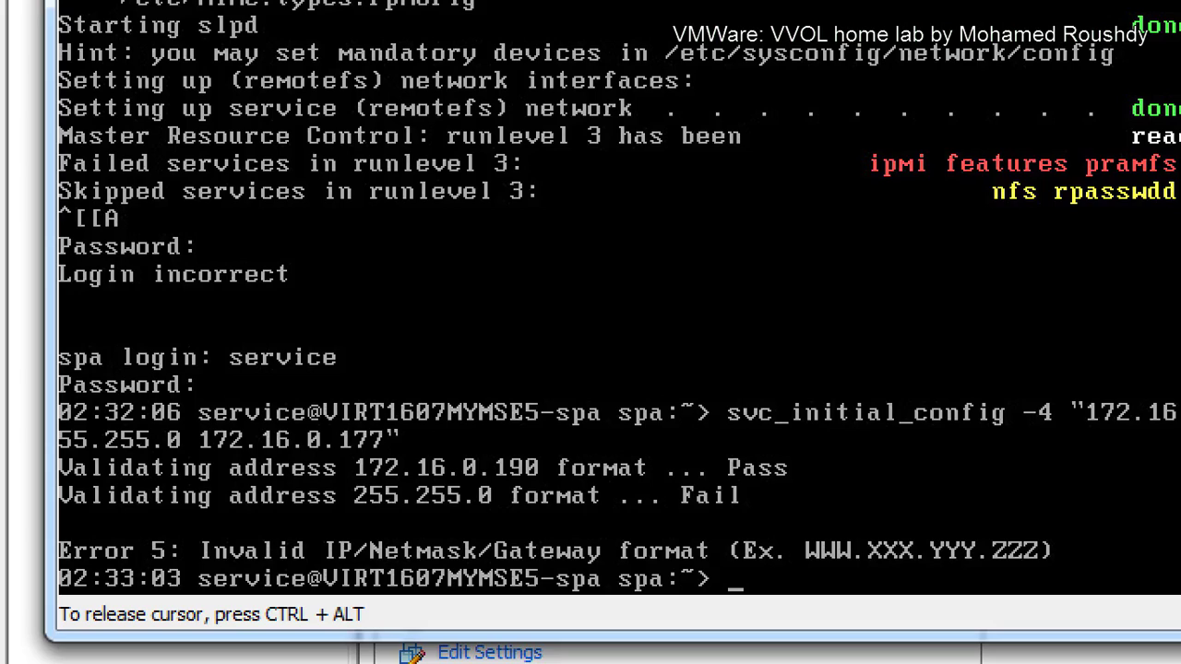
Step: Fix the recalled command's netmask to 255.255.255.0 and rerun it successfully
{"action": "key", "text": "Up"}
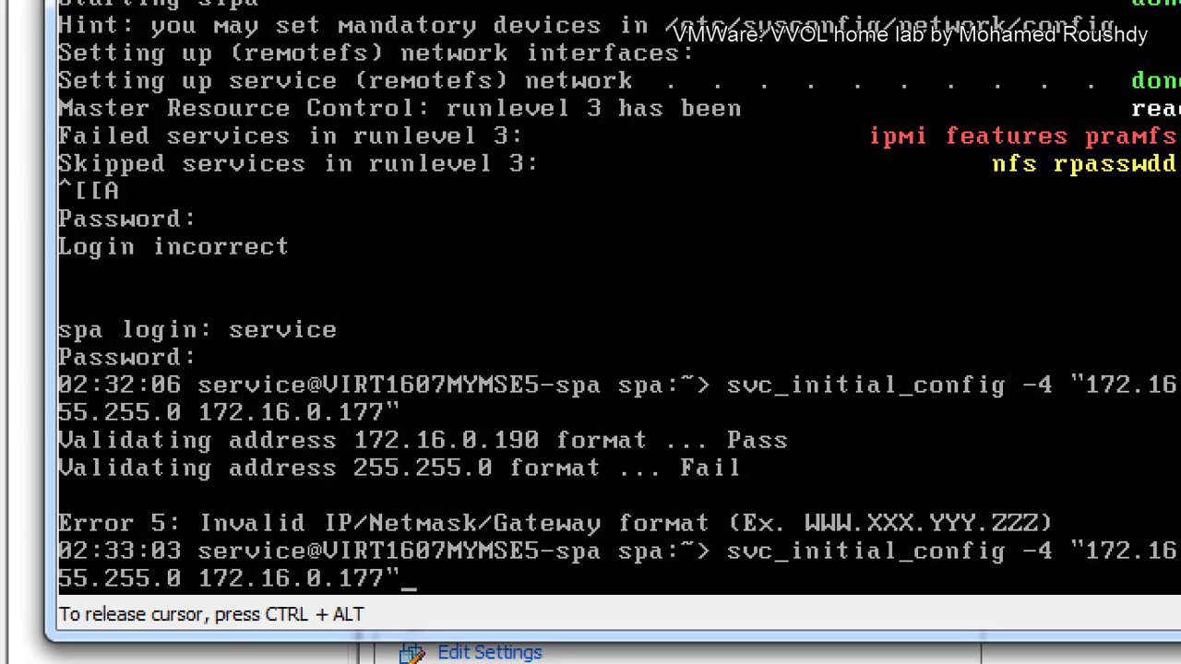
{"action": "key", "text": "Left"}
{"action": "key", "text": "Left"}
{"action": "key", "text": "Left"}
{"action": "key", "text": "Left"}
{"action": "key", "text": "Left"}
{"action": "key", "text": "Left"}
{"action": "key", "text": "Left"}
{"action": "key", "text": "Left"}
{"action": "key", "text": "Left"}
{"action": "key", "text": "Left"}
{"action": "key", "text": "Left"}
{"action": "key", "text": "Left"}
{"action": "key", "text": "Left"}
{"action": "key", "text": "Left"}
{"action": "key", "text": "Left"}
{"action": "key", "text": "Left"}
{"action": "key", "text": "Left"}
{"action": "key", "text": "Right"}
{"action": "key", "text": "Right"}
{"action": "type", "text": "255."}
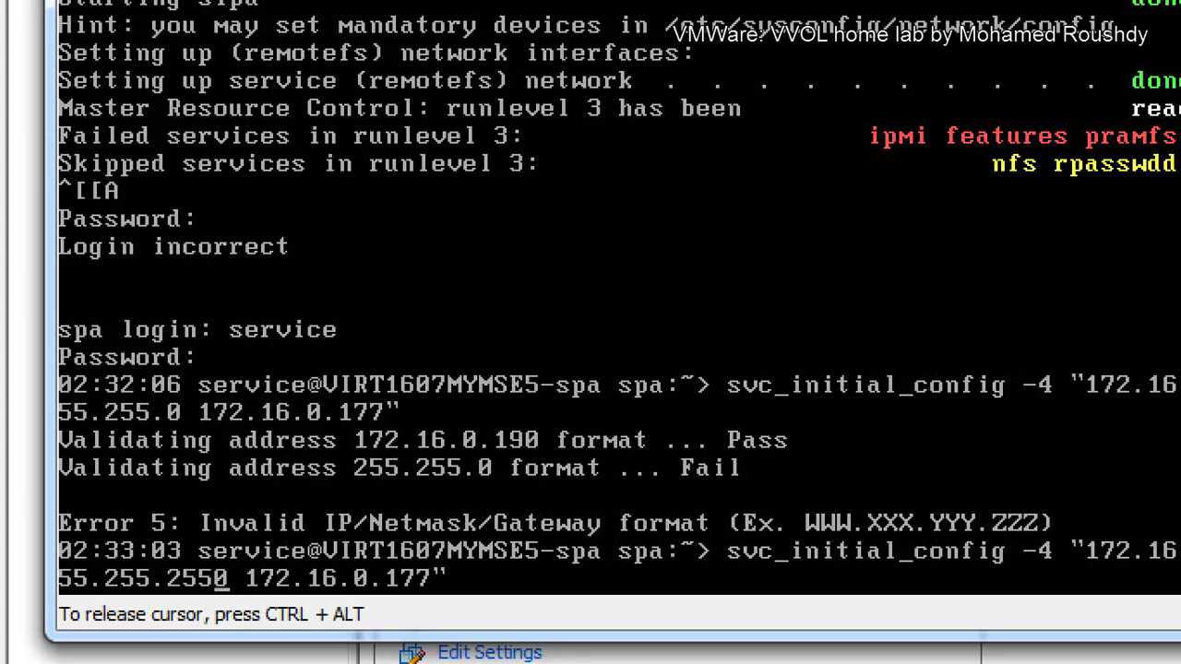
{"action": "key", "text": "Return"}
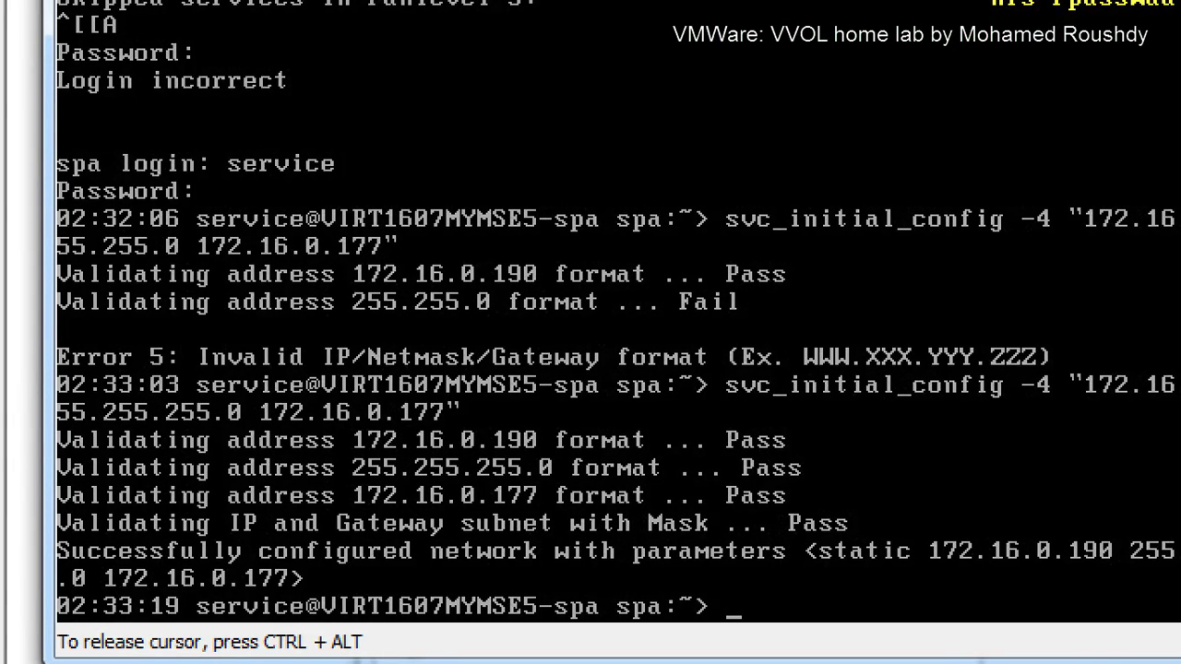
{"action": "key", "text": "Up"}
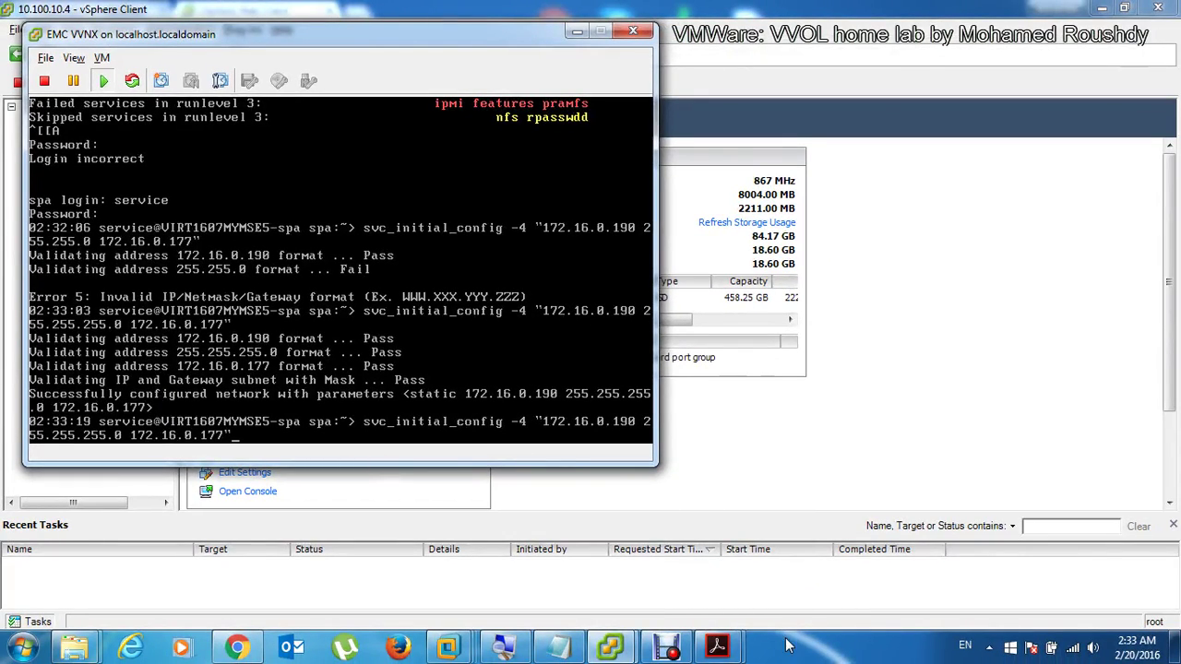
Step: Bring up vVNX_Install_Guide.pdf at its first page with the side pane hidden
{"action": "mouse_move", "coordinate": [716, 645]}
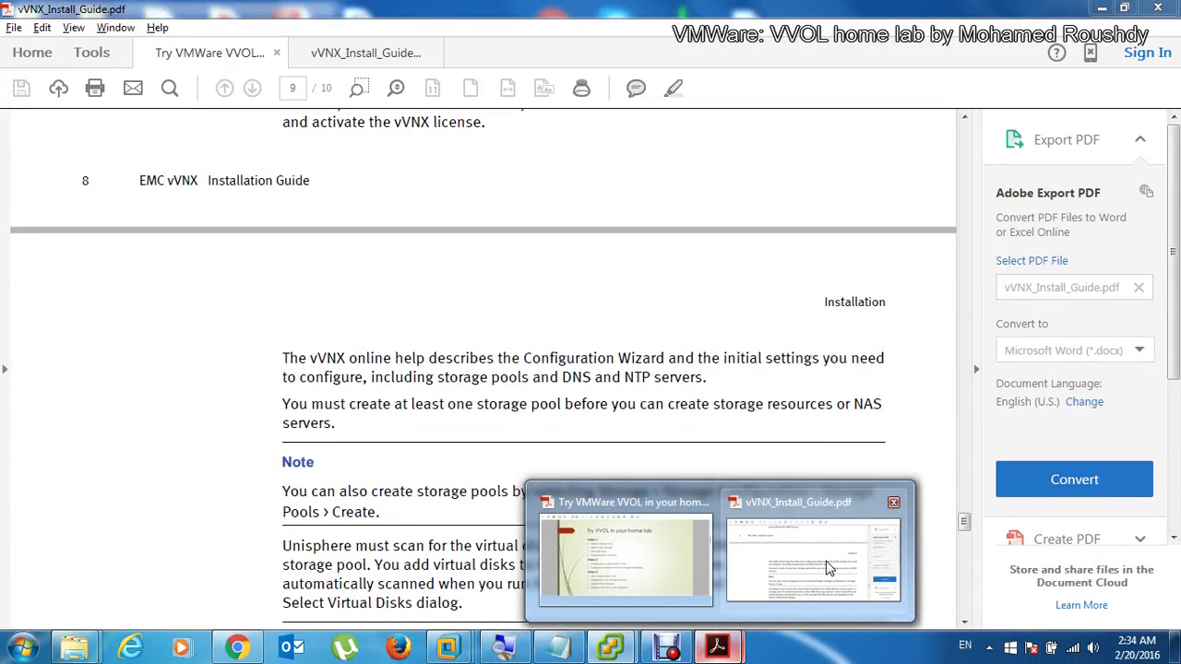
{"action": "left_click", "coordinate": [828, 569]}
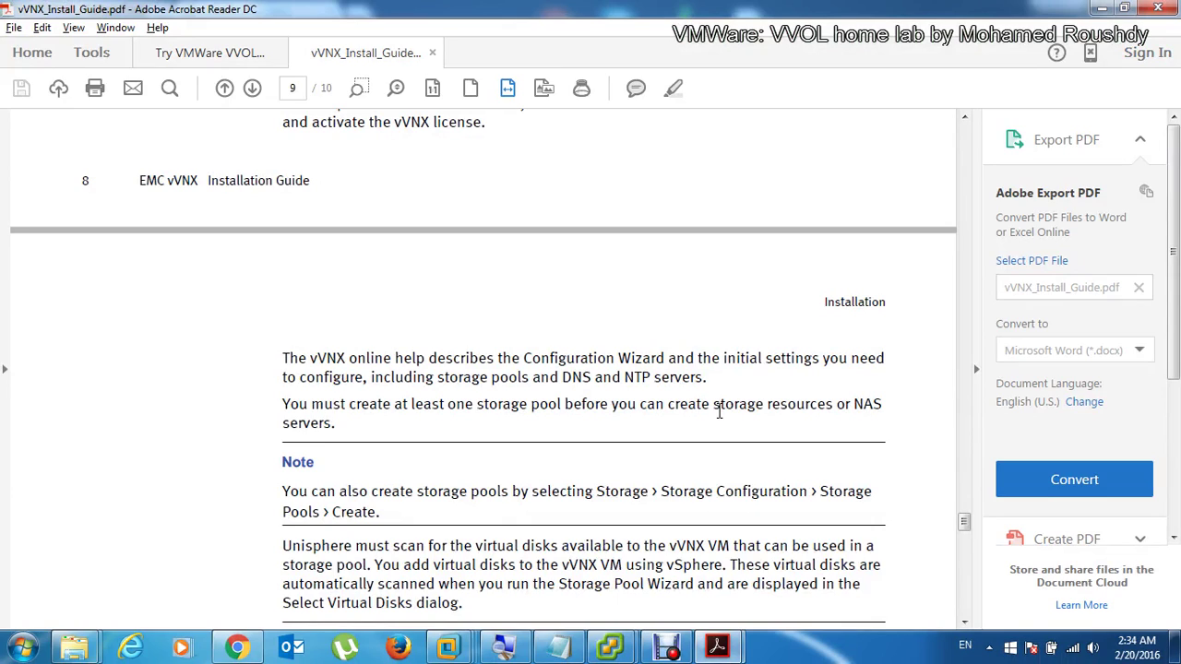
{"action": "key", "text": "Home"}
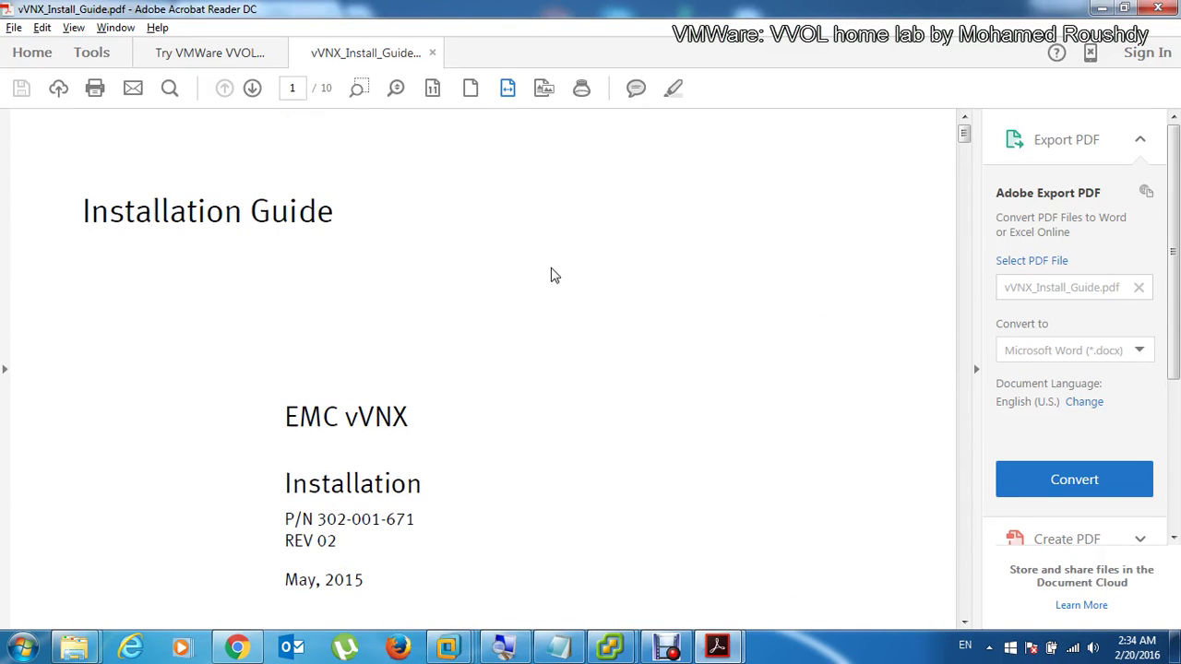
{"action": "left_click", "coordinate": [976, 369]}
{"action": "scroll", "coordinate": [735, 279], "scroll_direction": "down", "scroll_amount": 3}
{"action": "scroll", "coordinate": [735, 279], "scroll_direction": "up", "scroll_amount": 3}
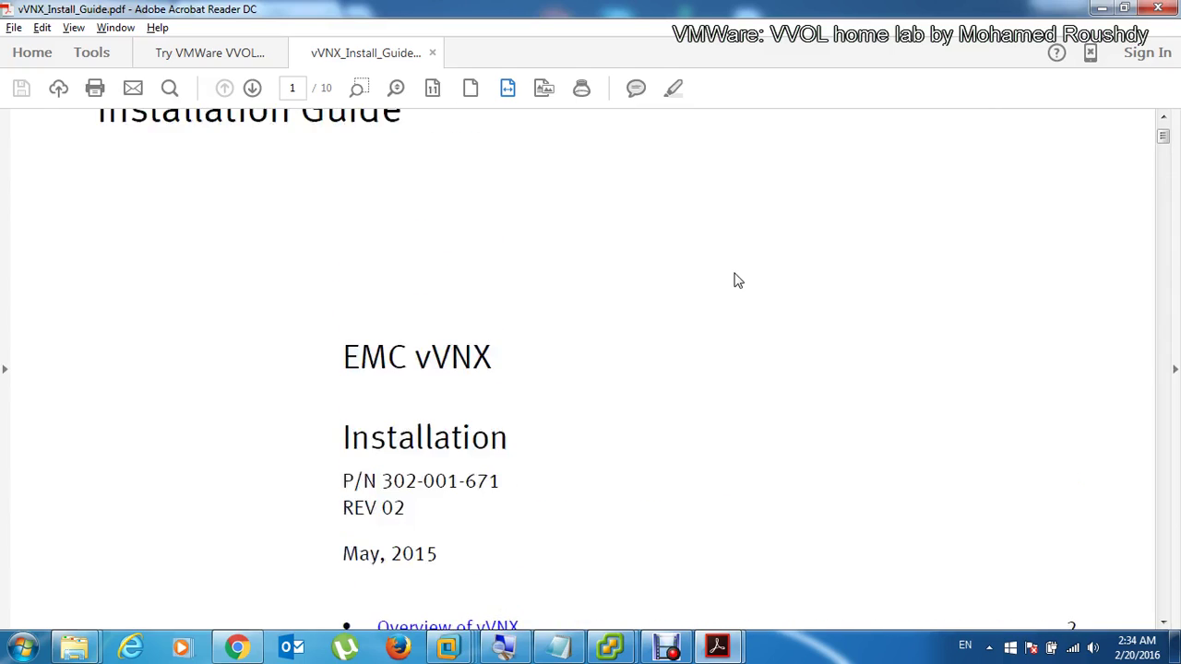
{"action": "scroll", "coordinate": [736, 279], "scroll_direction": "down", "scroll_amount": 5}
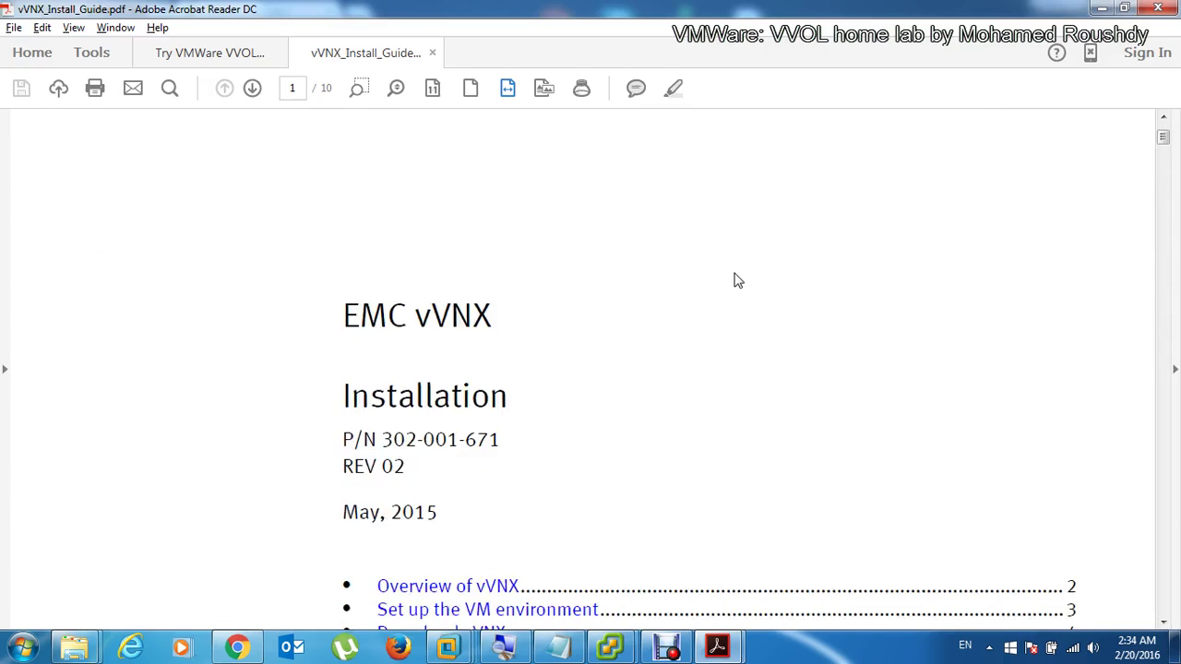
Step: Search the guide for svc_init and select the IPv4 svc_initial_config command
{"action": "key", "text": "ctrl+f"}
{"action": "type", "text": "sv"}
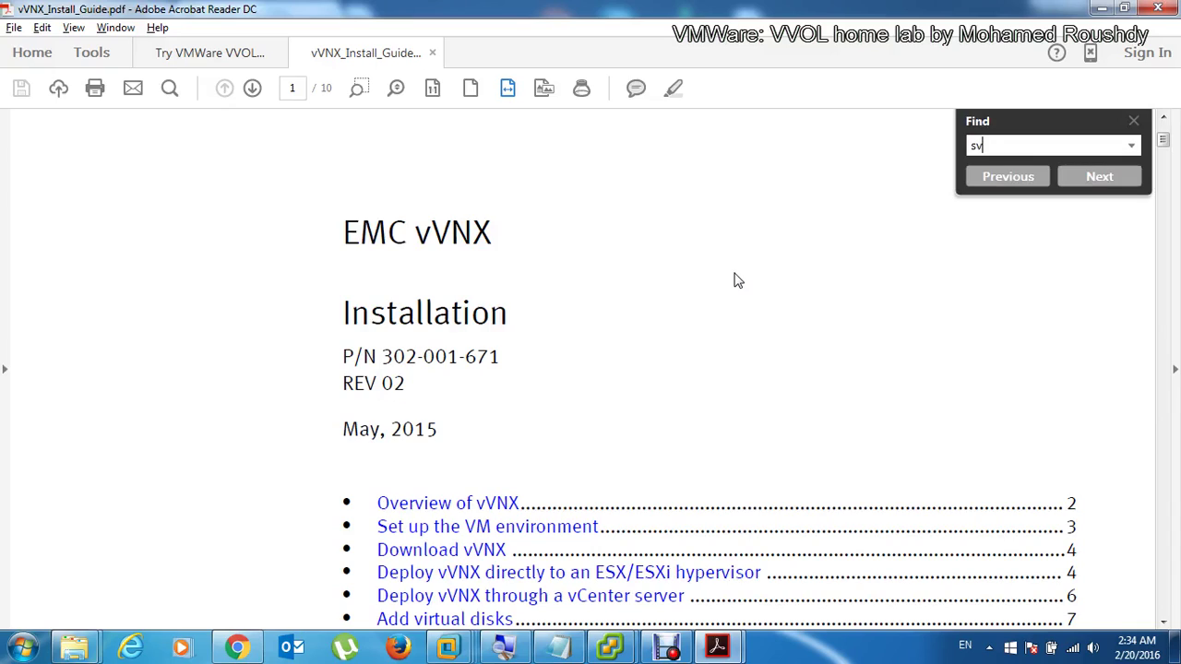
{"action": "type", "text": "c_init"}
{"action": "key", "text": "Return"}
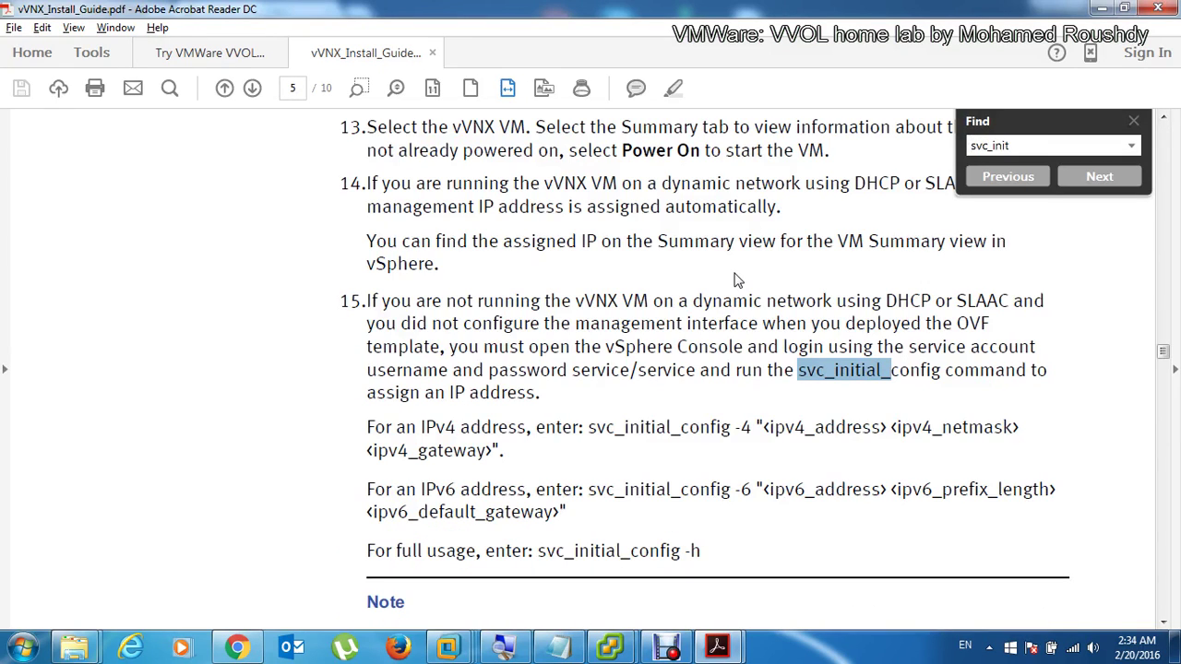
{"action": "left_click", "coordinate": [823, 345]}
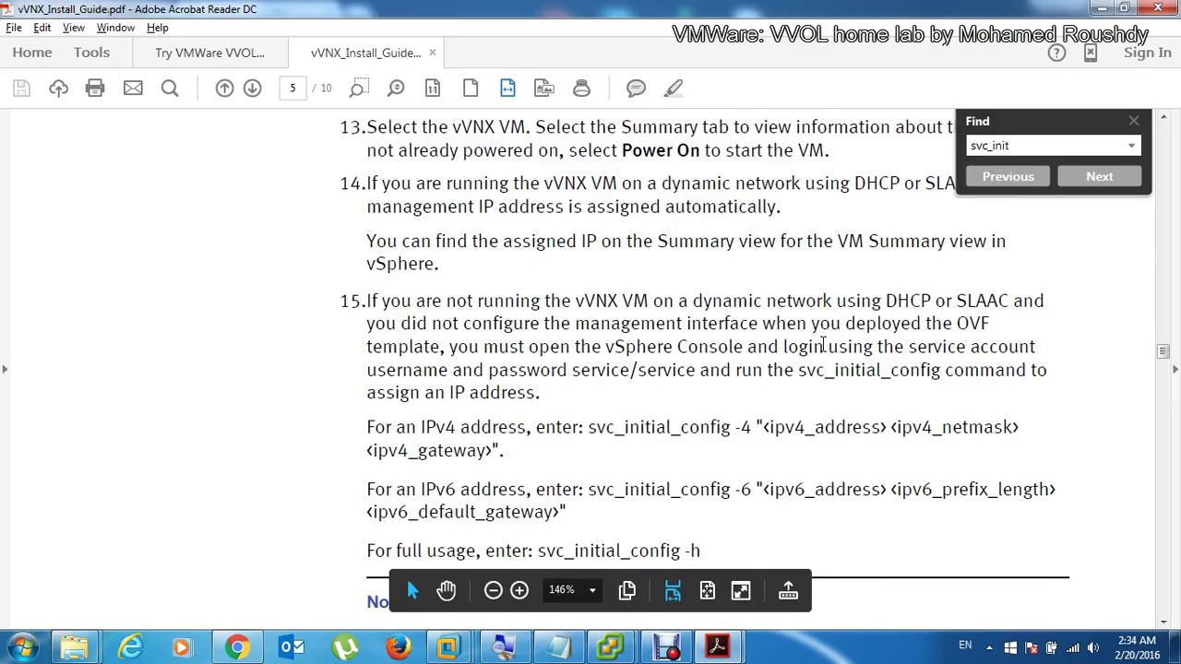
{"action": "scroll", "coordinate": [823, 345], "scroll_direction": "down", "scroll_amount": 1}
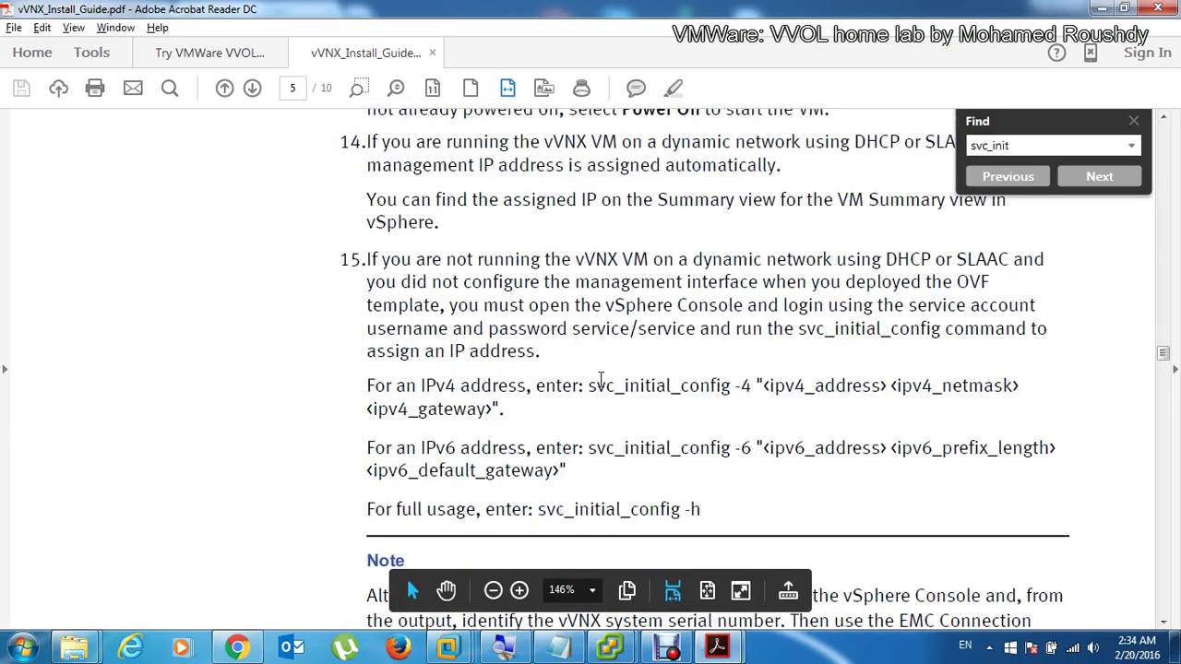
{"action": "left_click_drag", "start_coordinate": [589, 383], "coordinate": [940, 412]}
{"action": "left_click_drag", "start_coordinate": [992, 420], "coordinate": [513, 409]}
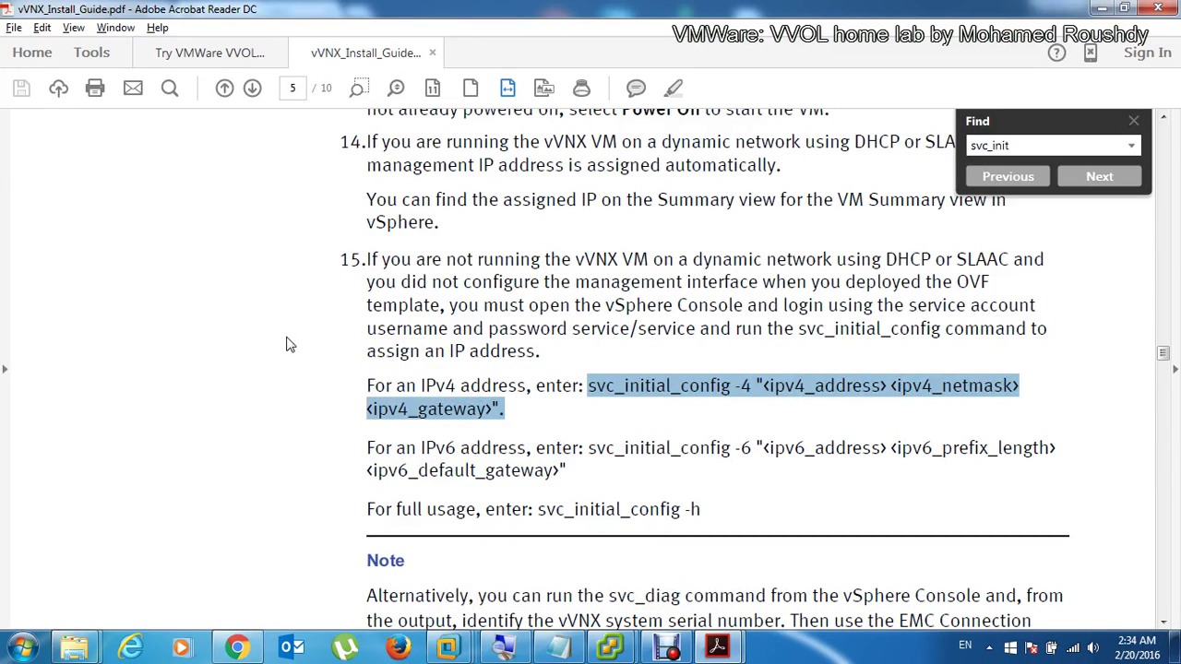
Step: Close the VM console window and clear the guide's text selection
{"action": "key", "text": "alt+Tab"}
{"action": "left_click", "coordinate": [281, 196]}
{"action": "key", "text": "ctrl+alt"}
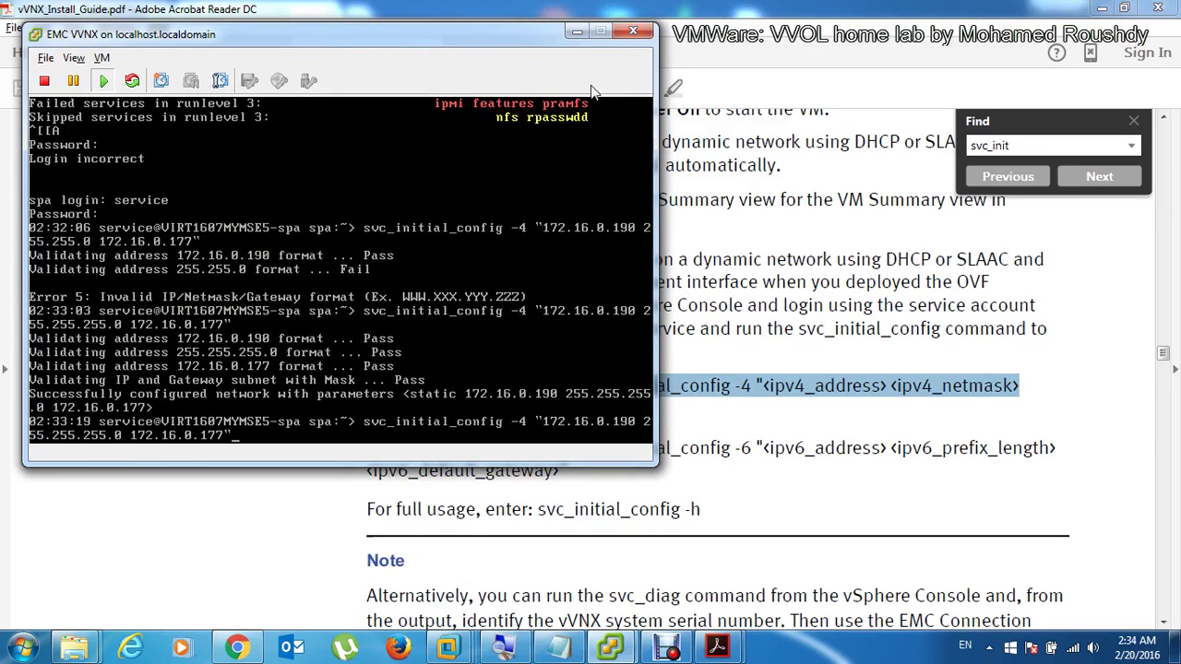
{"action": "left_click", "coordinate": [631, 33]}
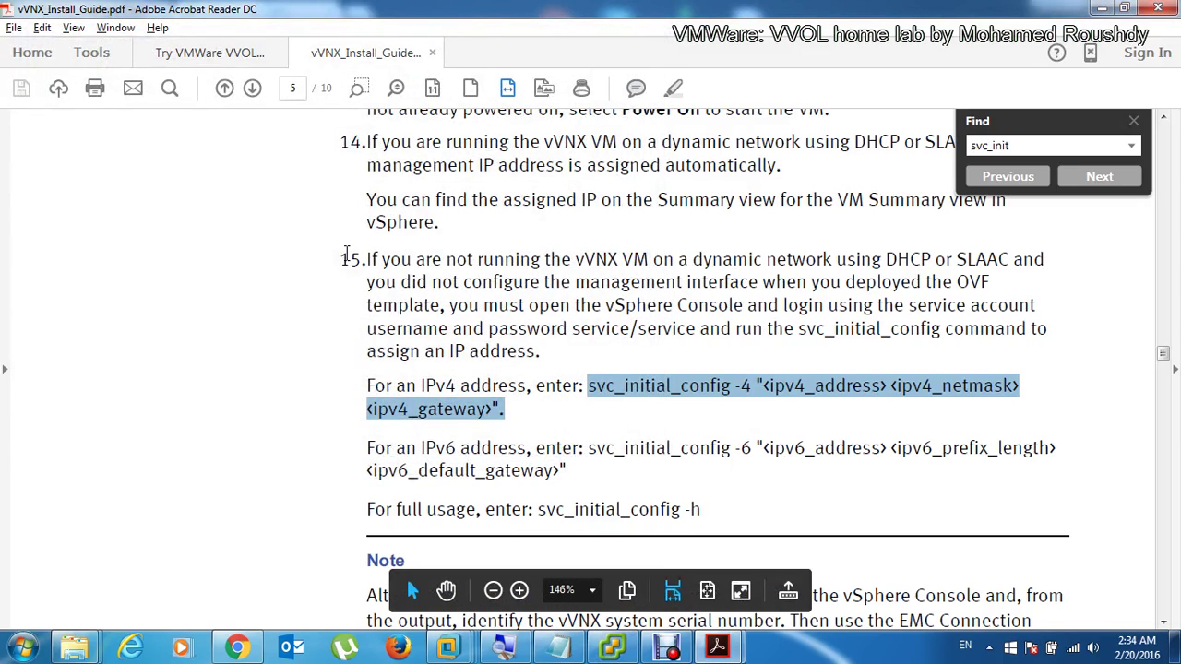
{"action": "left_click", "coordinate": [220, 319]}
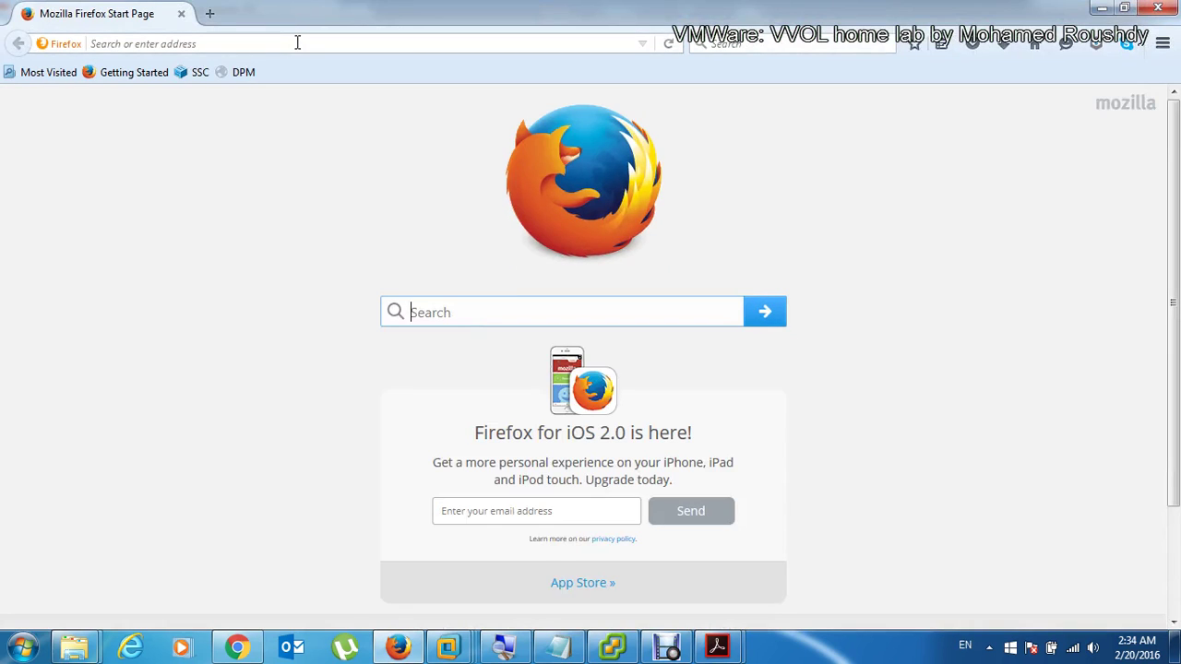
Step: Browse to 172.16.0.190 in Firefox past the insecure connection warning
{"action": "left_click", "coordinate": [297, 43]}
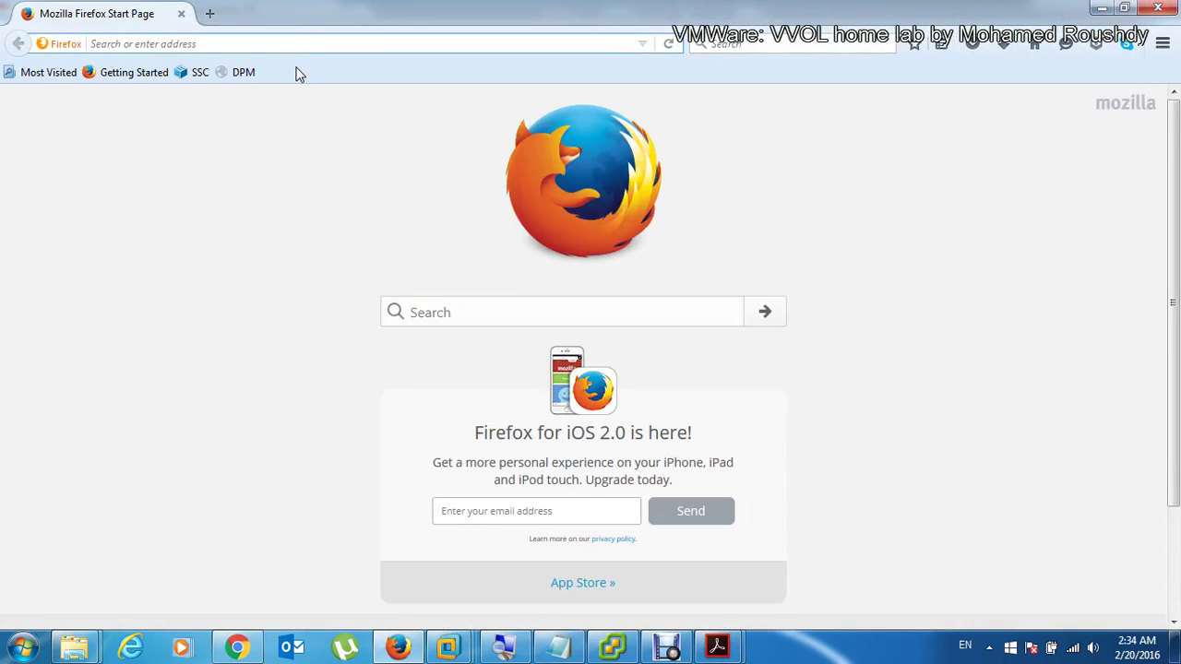
{"action": "type", "text": "172.16.0."}
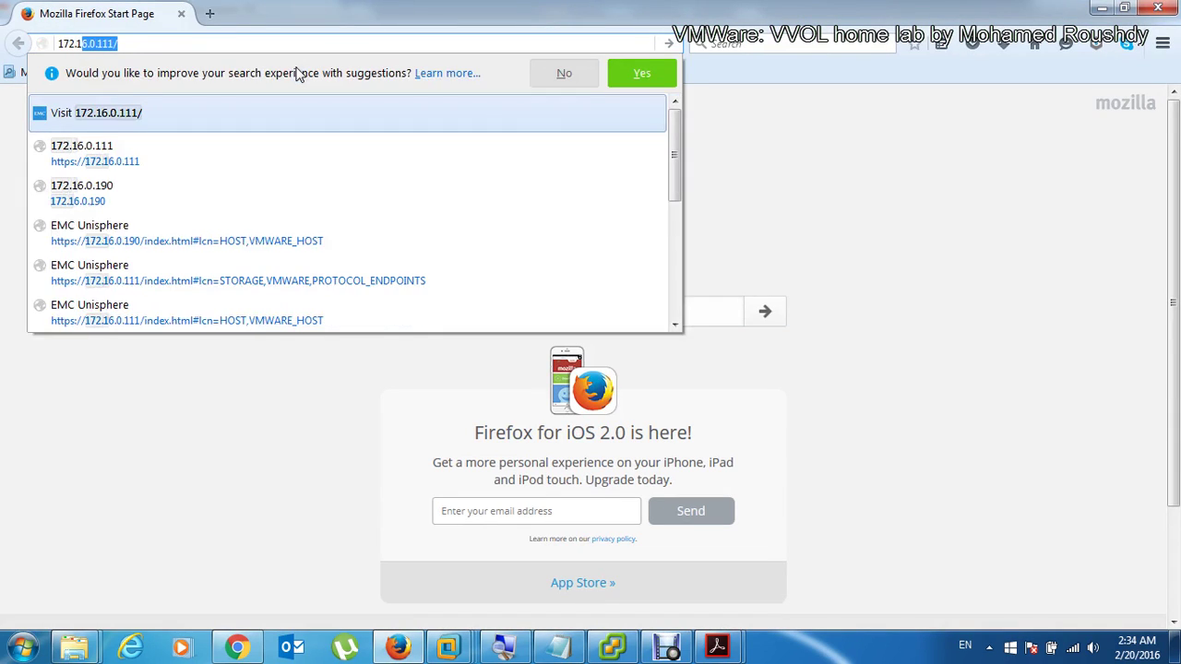
{"action": "type", "text": "190"}
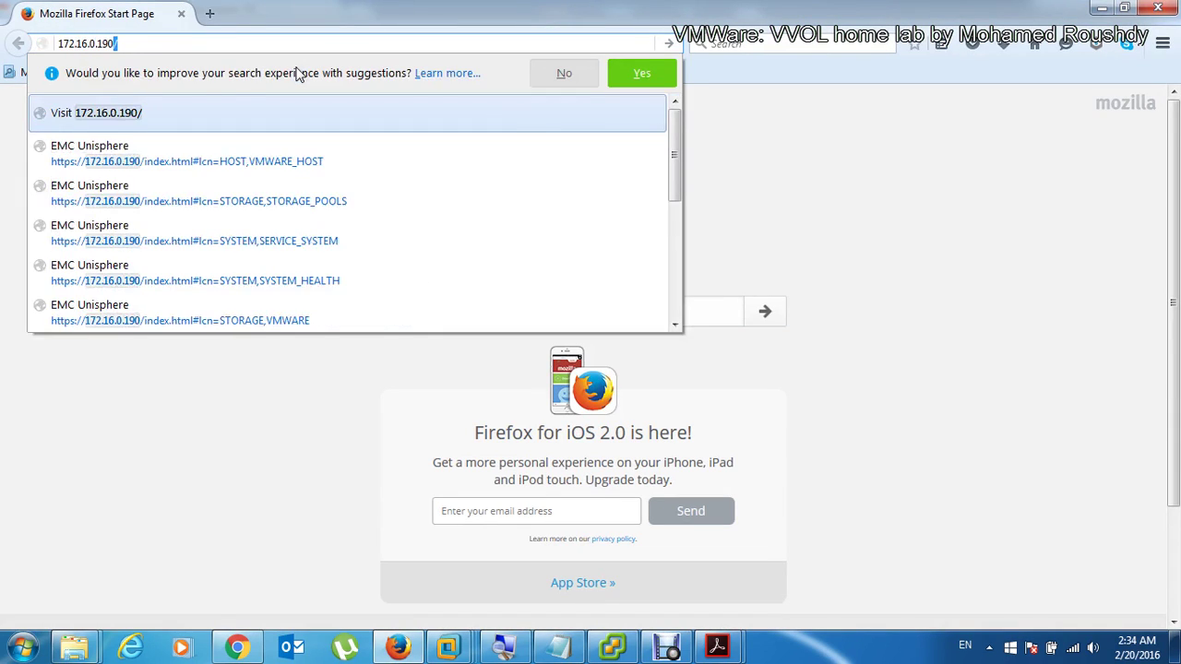
{"action": "key", "text": "Return"}
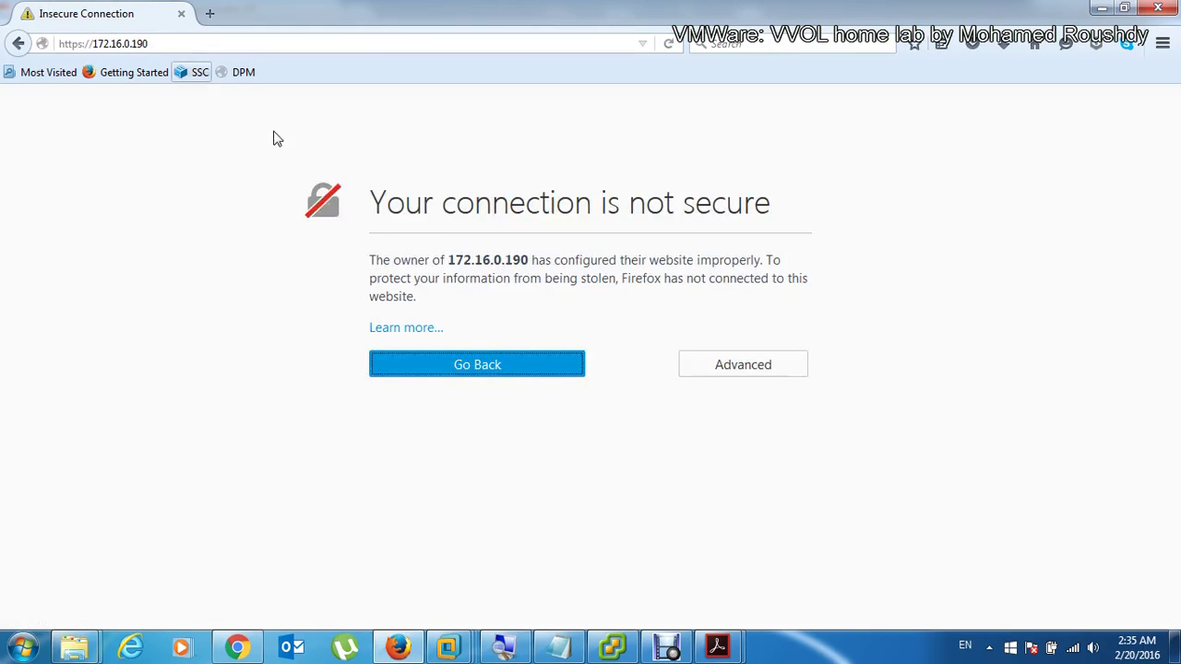
{"action": "left_click", "coordinate": [490, 369]}
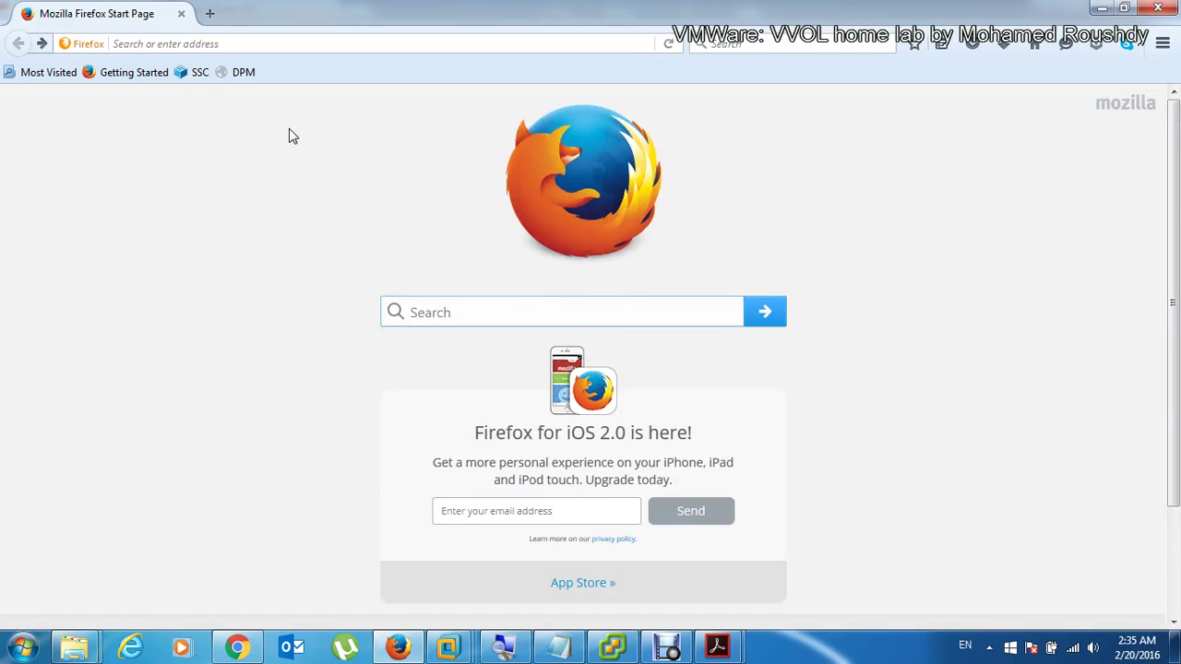
{"action": "key", "text": "alt+Right"}
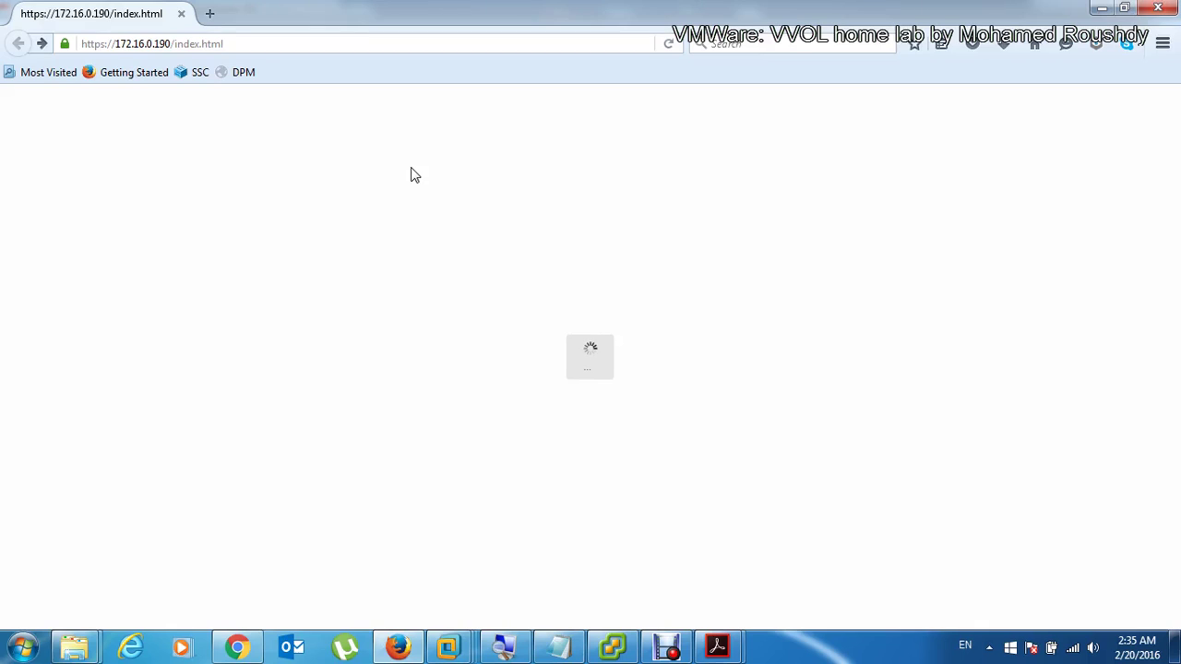
{"action": "left_click", "coordinate": [317, 41]}
{"action": "double_click", "coordinate": [318, 40]}
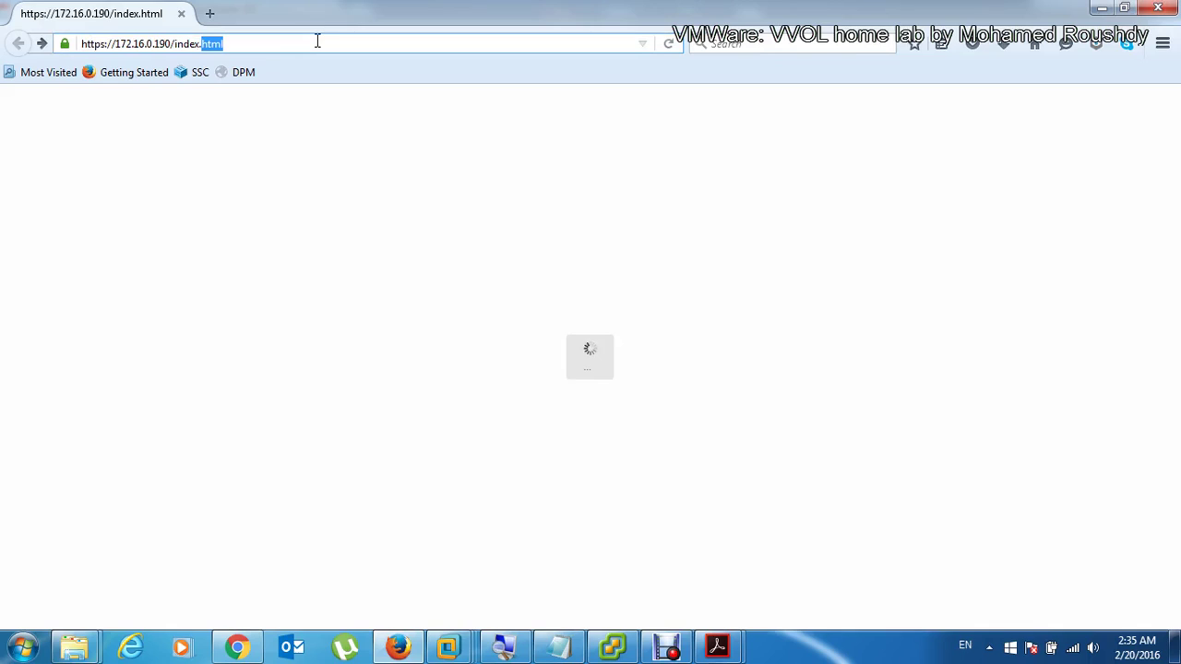
{"action": "key", "text": "BackSpace"}
{"action": "key", "text": "BackSpace"}
{"action": "key", "text": "BackSpace"}
{"action": "key", "text": "BackSpace"}
{"action": "key", "text": "BackSpace"}
{"action": "key", "text": "BackSpace"}
{"action": "key", "text": "BackSpace"}
{"action": "key", "text": "BackSpace"}
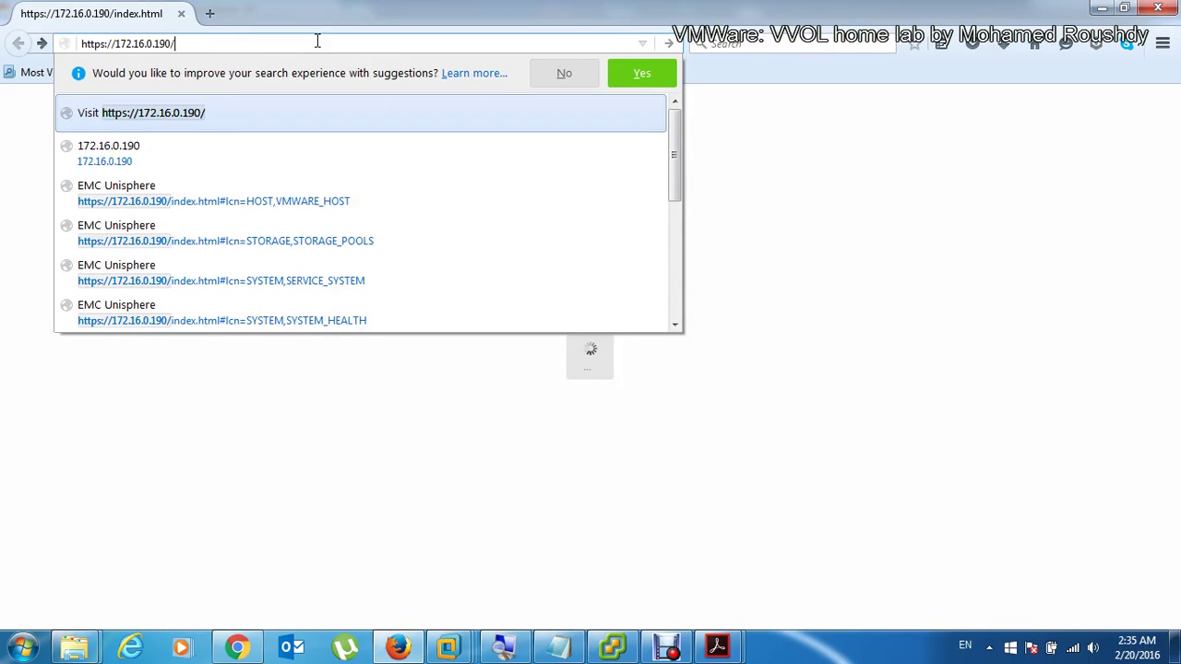
{"action": "key", "text": "Return"}
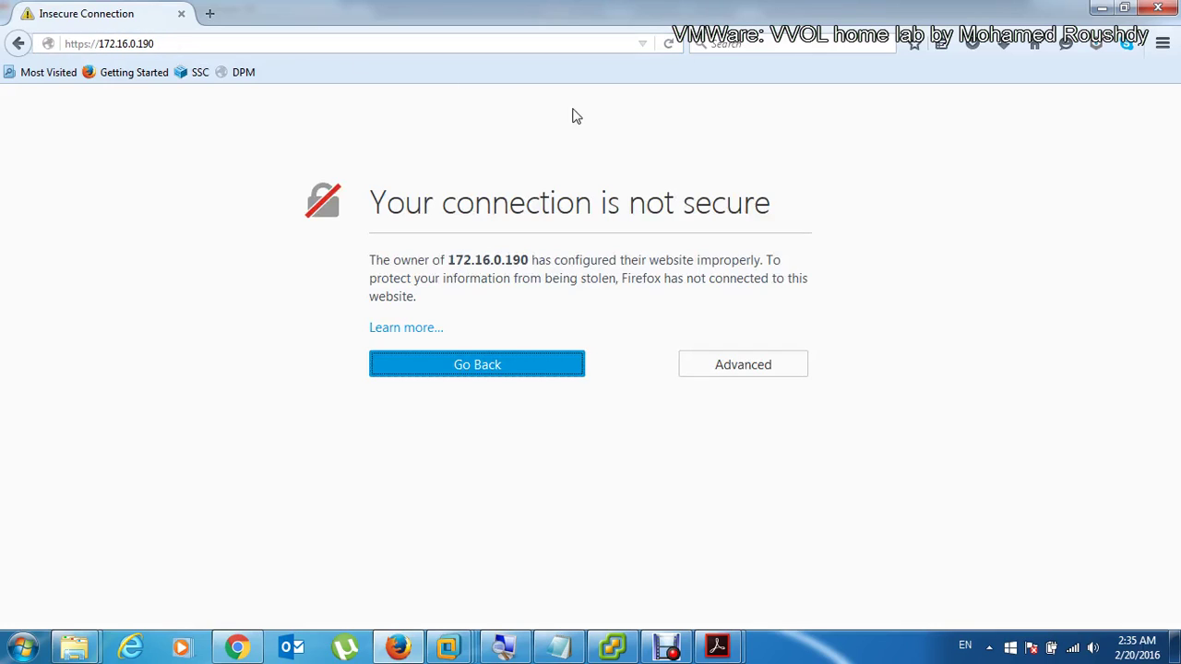
{"action": "left_click", "coordinate": [738, 367]}
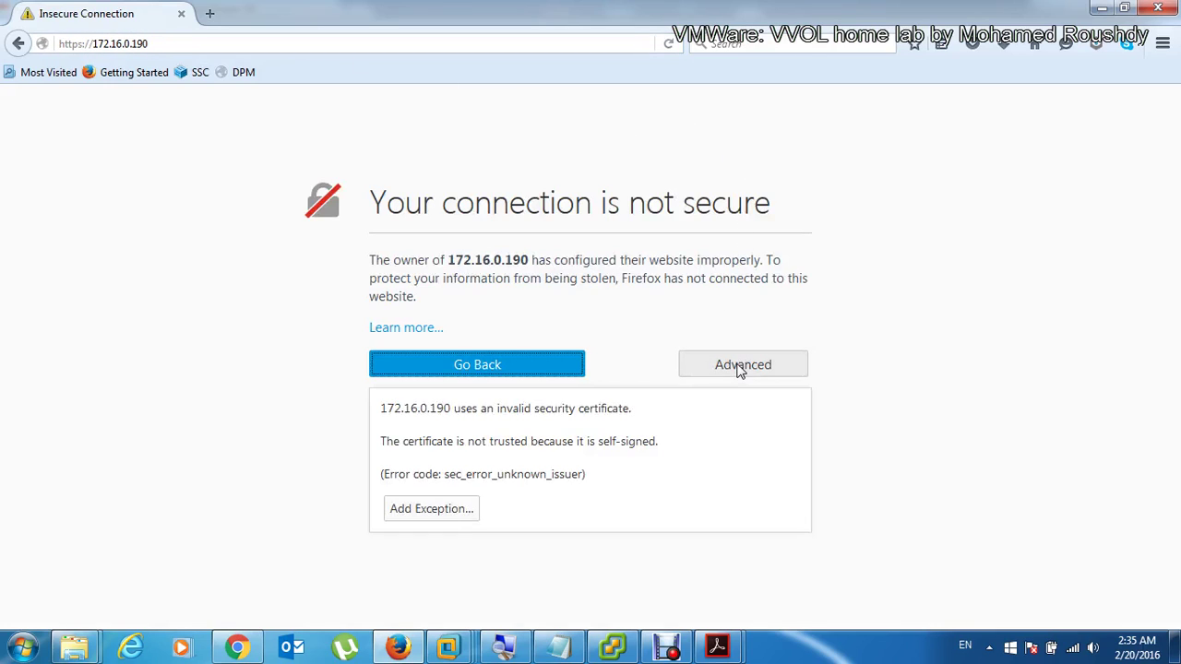
{"action": "left_click", "coordinate": [461, 513]}
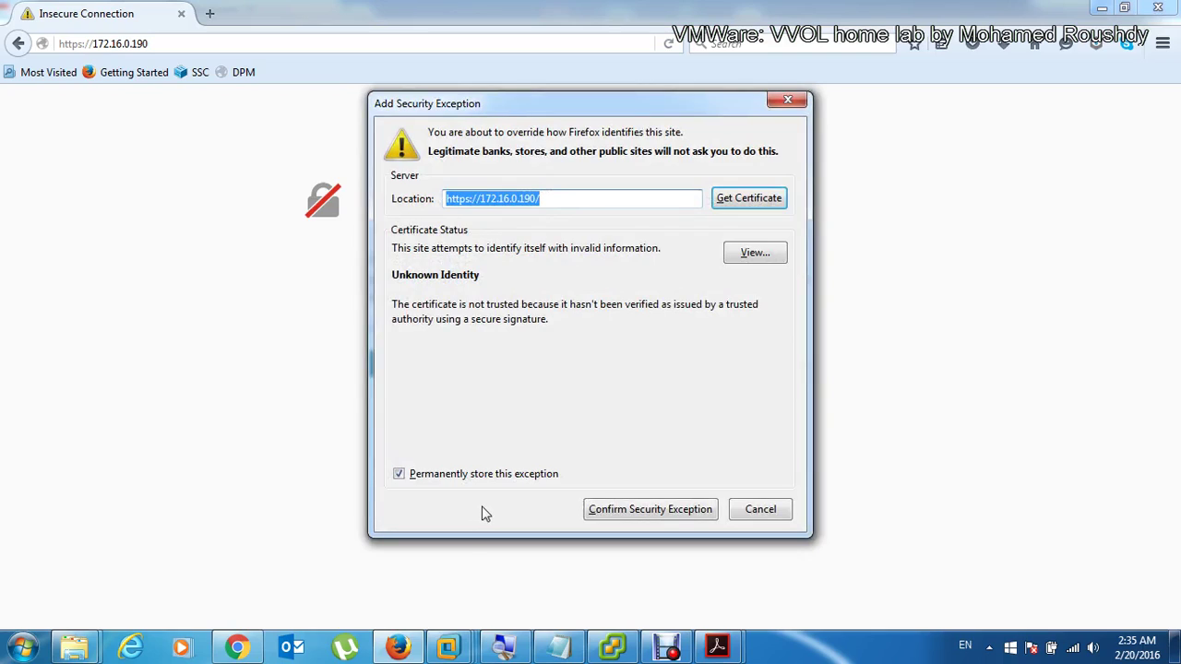
{"action": "left_click", "coordinate": [779, 207]}
{"action": "left_click", "coordinate": [672, 513]}
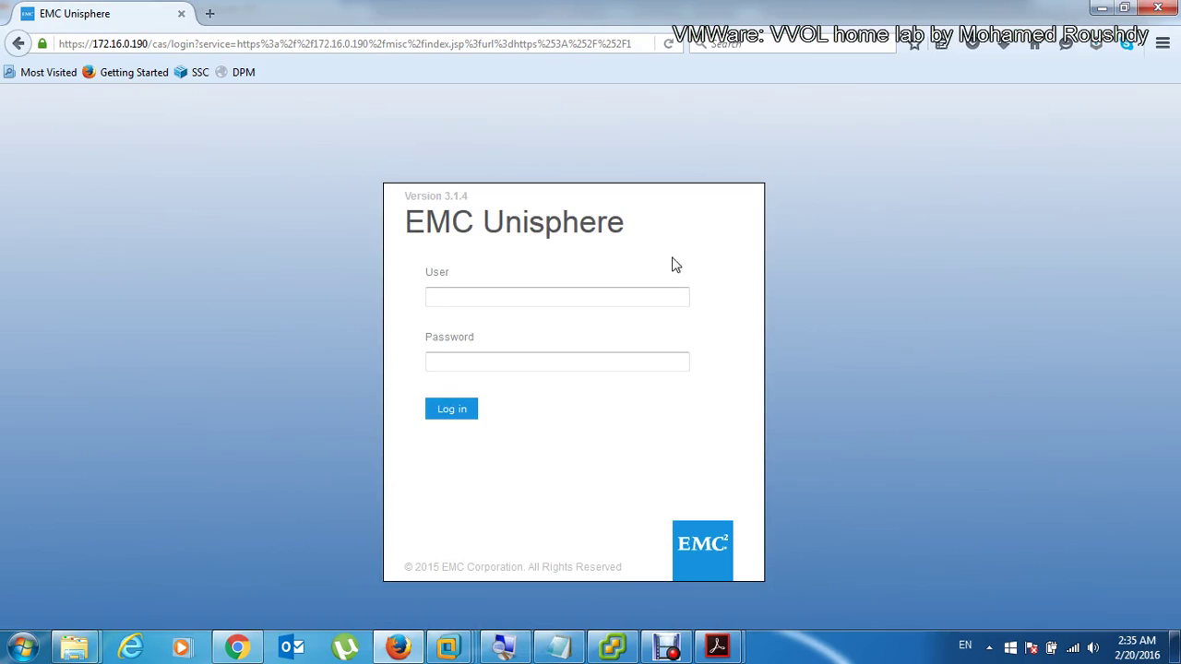
Step: Enter the admin user name and its password on the Unisphere login page
{"action": "left_click", "coordinate": [601, 293]}
{"action": "type", "text": "dmin"}
{"action": "key", "text": "Tab"}
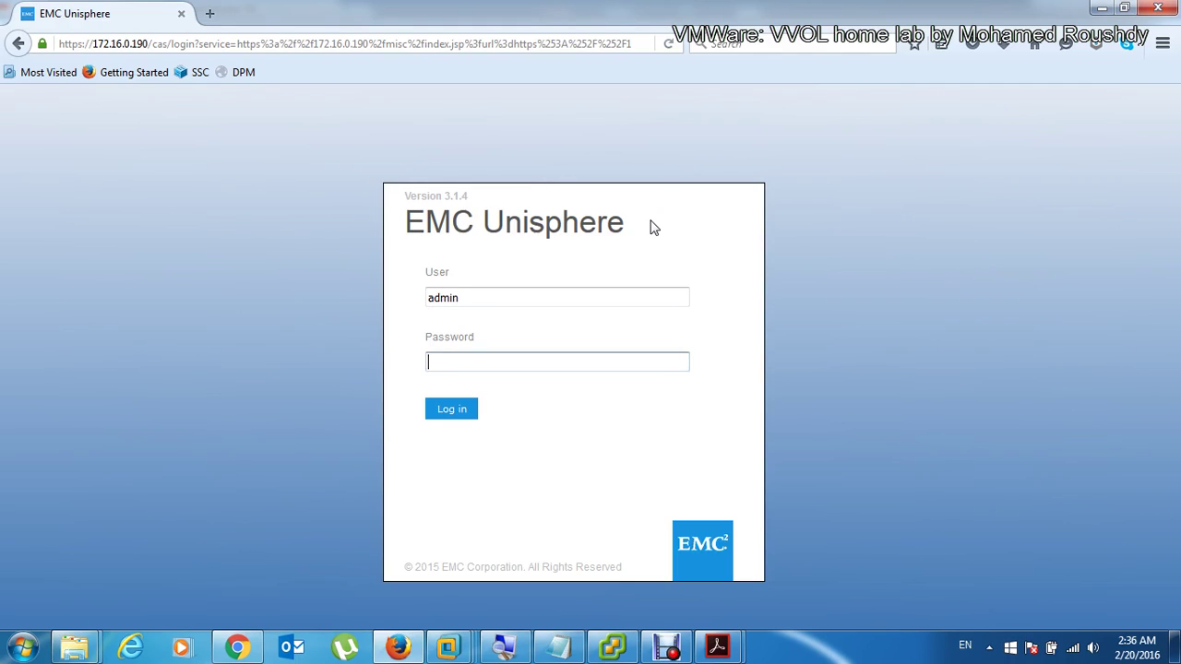
{"action": "type", "text": "••••••••••"}
{"action": "left_click", "coordinate": [725, 651]}
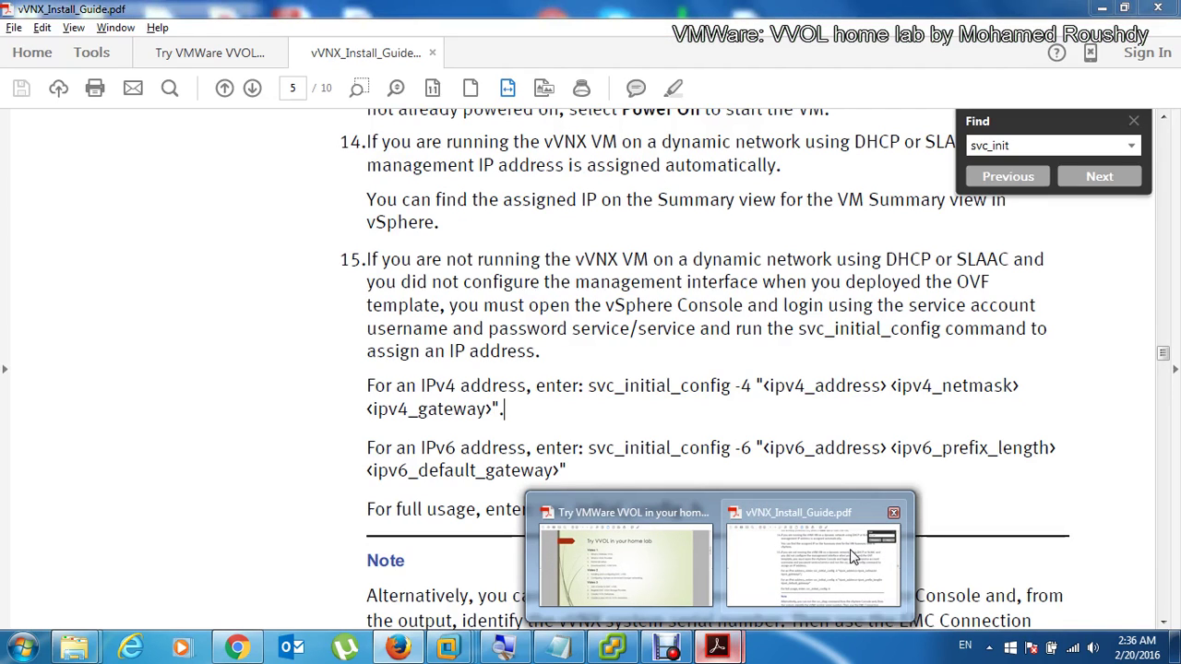
Step: Search the vVNX install guide PDF for 'Password'
{"action": "left_click", "coordinate": [851, 555]}
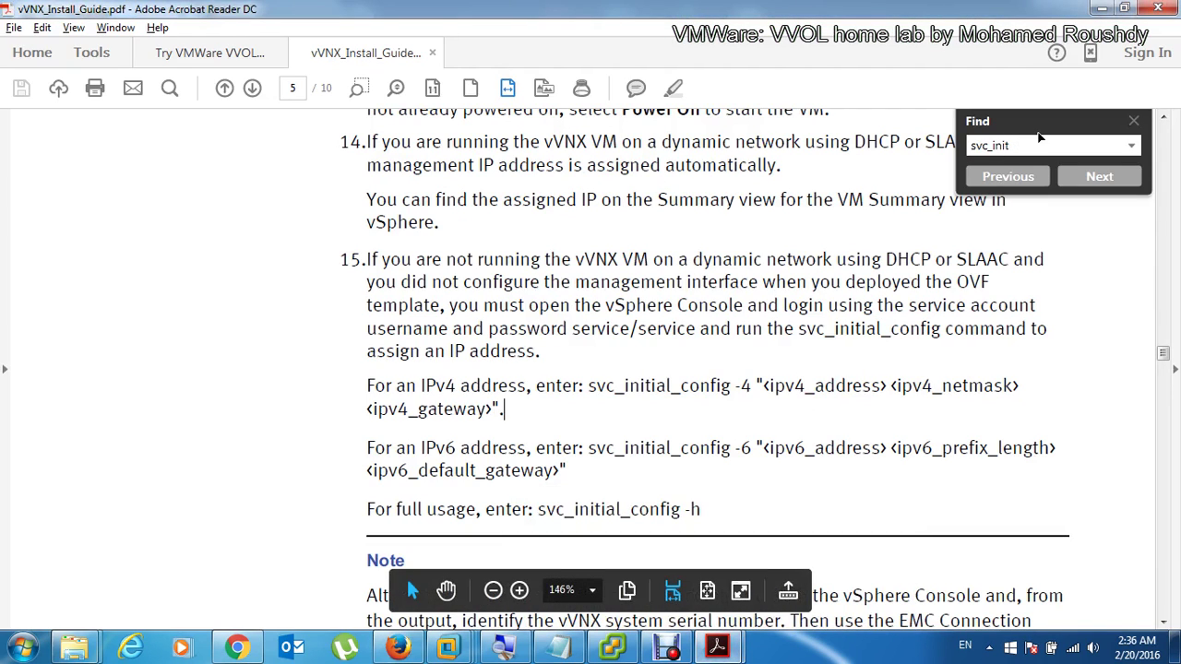
{"action": "left_click_drag", "start_coordinate": [1040, 136], "coordinate": [906, 138]}
{"action": "left_click", "coordinate": [912, 176]}
{"action": "left_click", "coordinate": [913, 176]}
{"action": "type", "text": "Pa"}
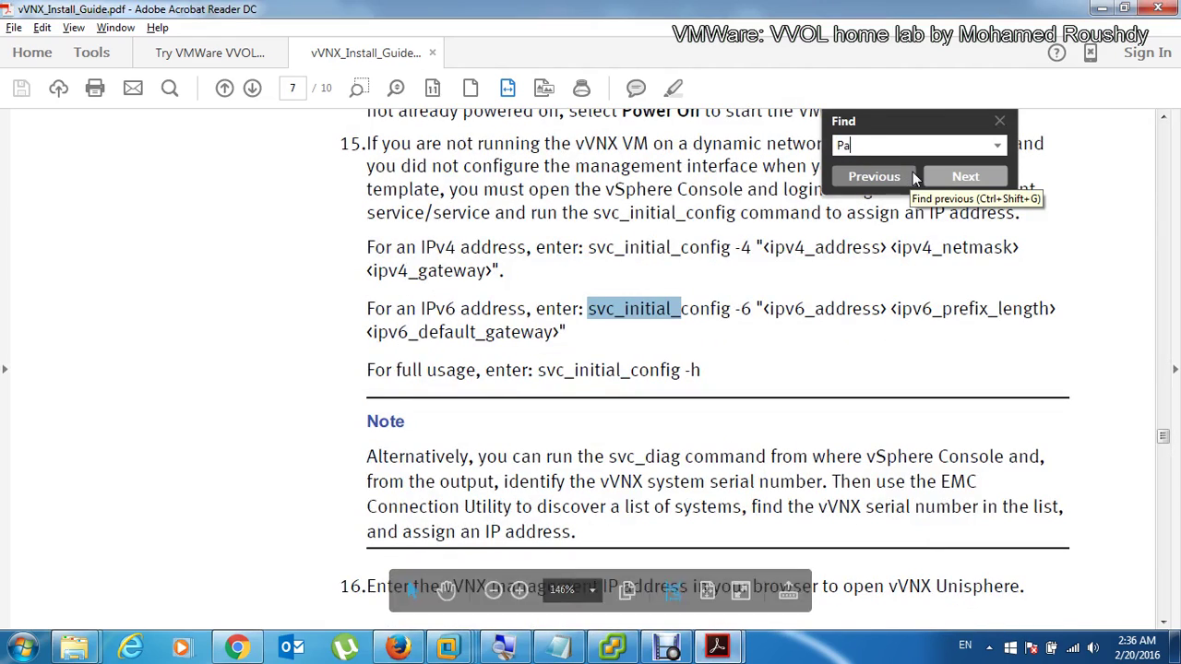
{"action": "type", "text": "ssword"}
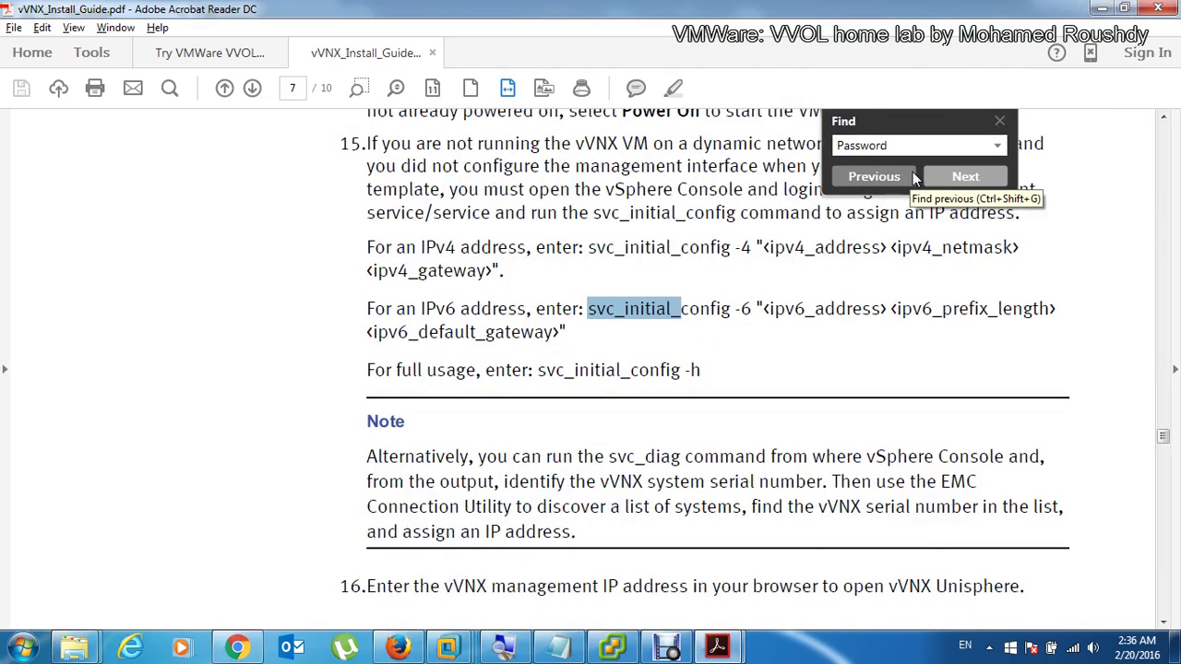
{"action": "key", "text": "Return"}
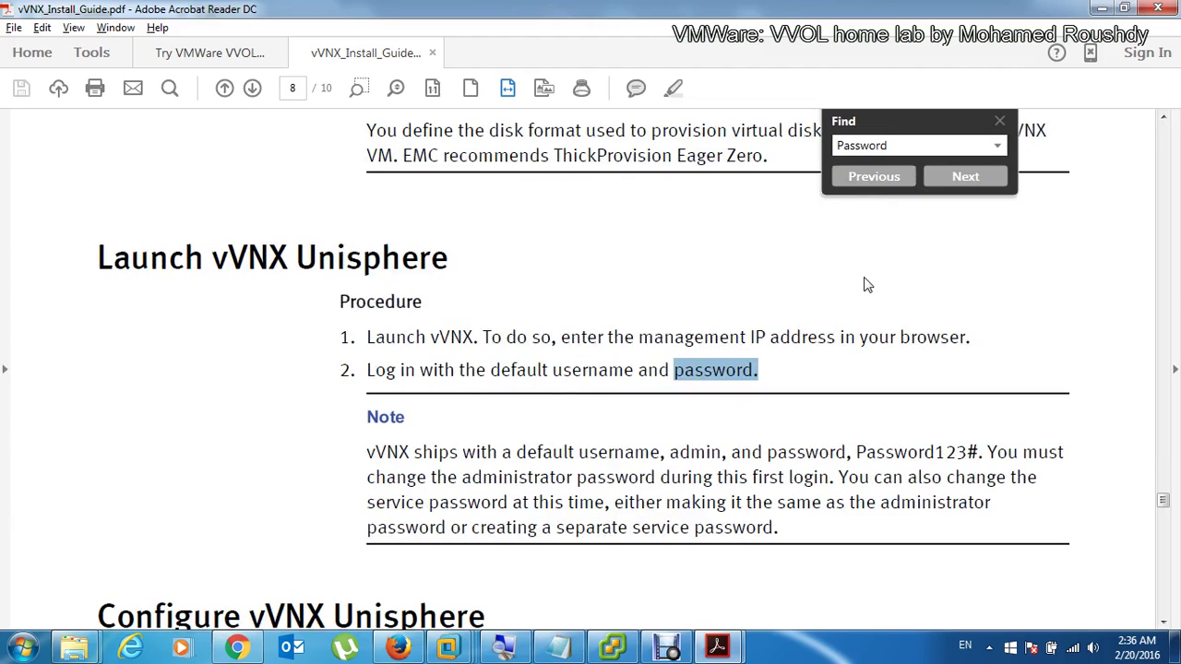
Step: Refine the search to locate the default admin password in the Launch vVNX Unisphere note
{"action": "type", "text": "123"}
{"action": "key", "text": "Return"}
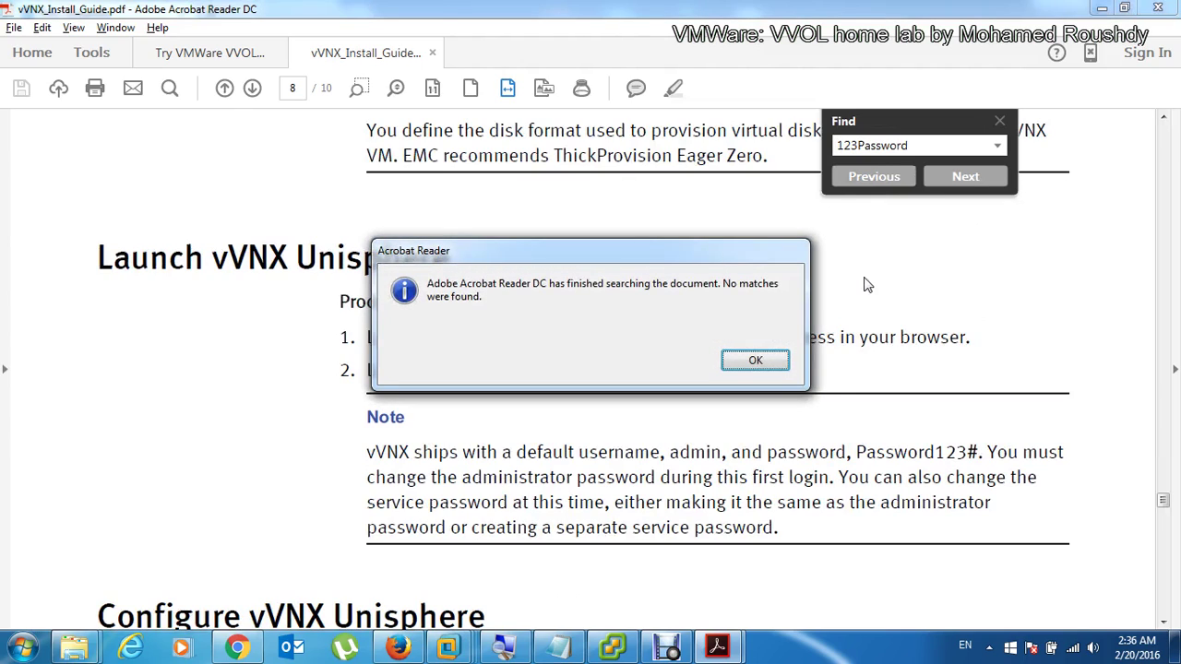
{"action": "key", "text": "Return"}
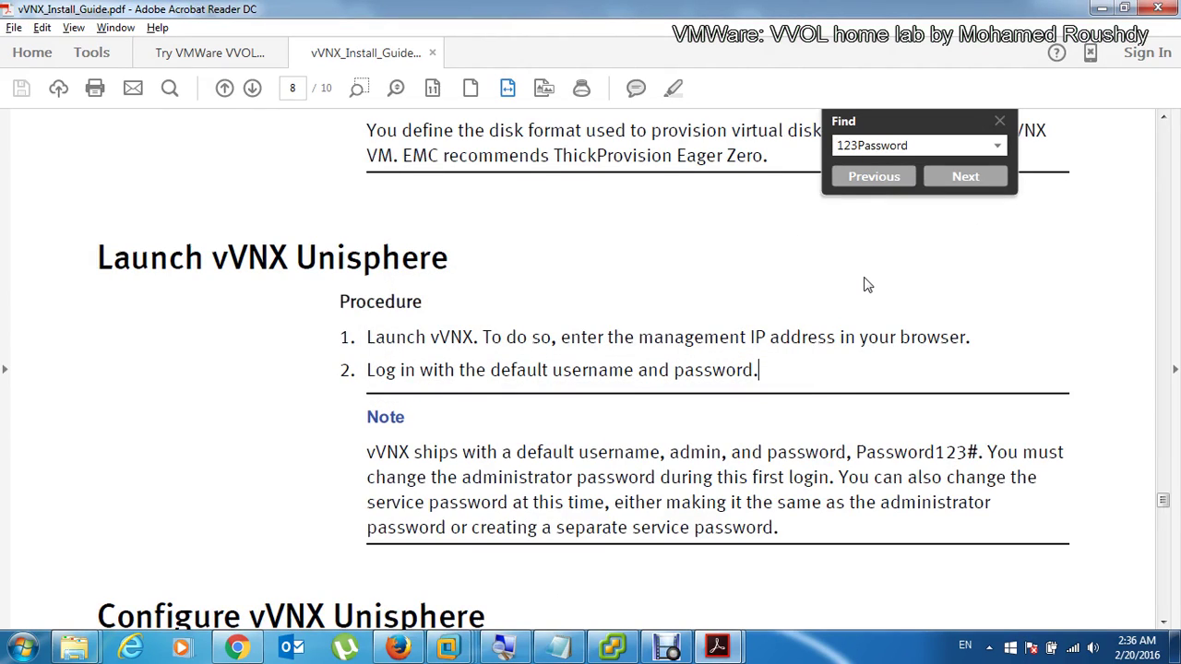
{"action": "key", "text": "ctrl+a"}
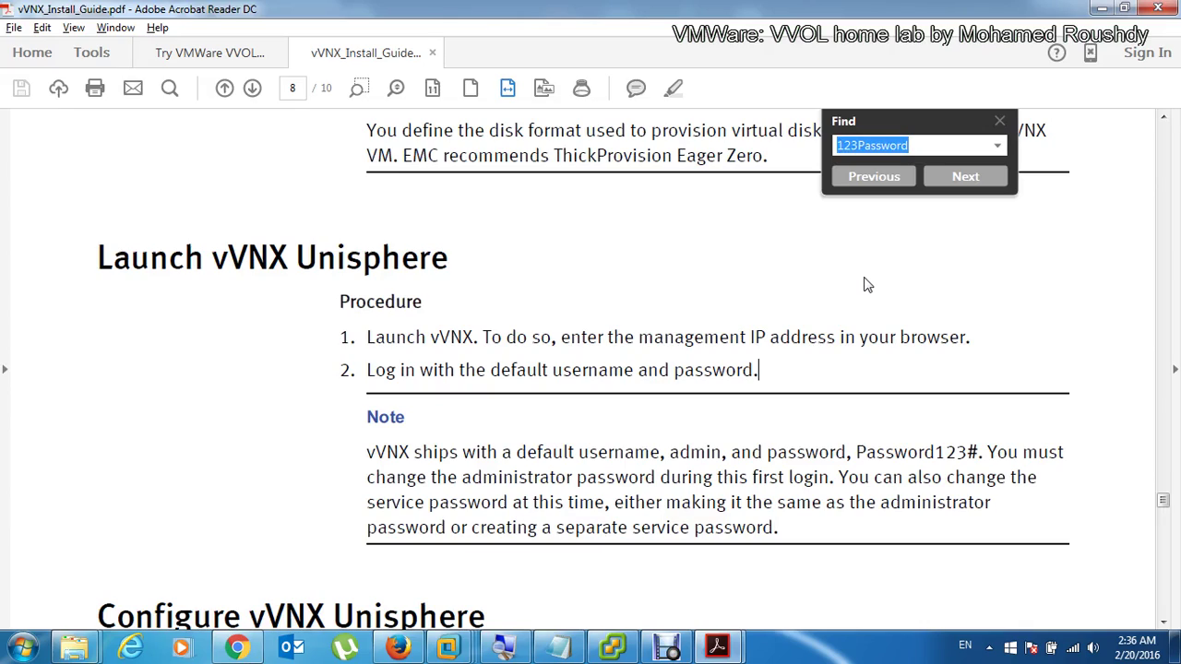
{"action": "type", "text": "Password123"}
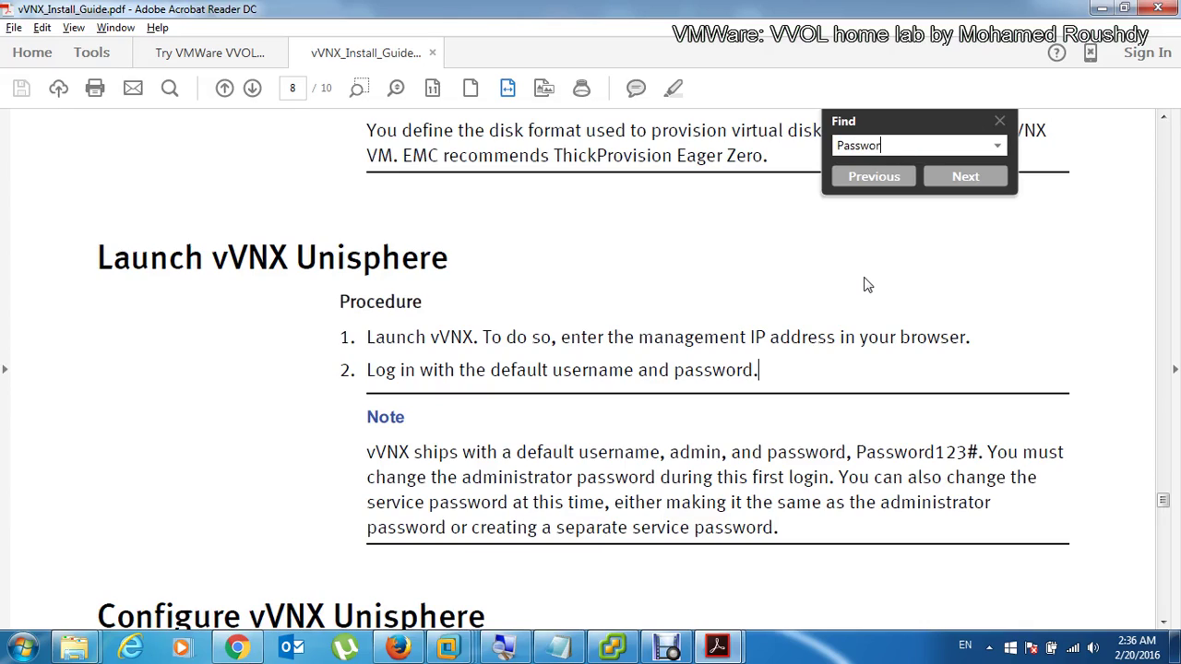
{"action": "key", "text": "Return"}
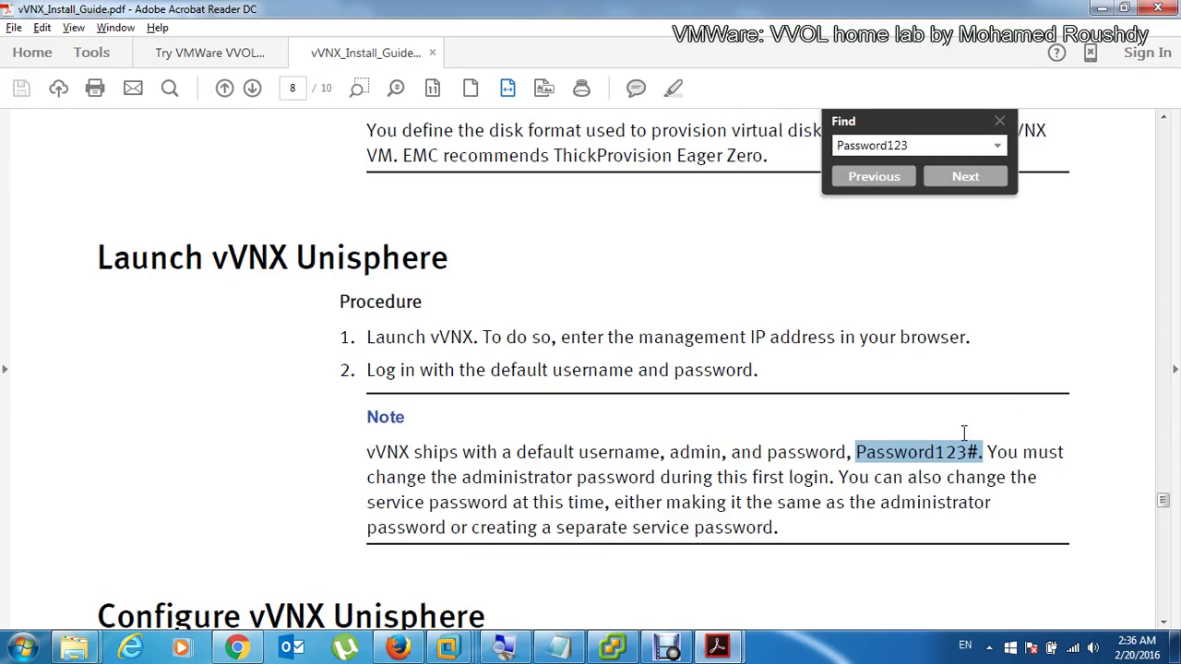
Step: Log in as admin, decline saving the login, and advance the wizard to accept the license agreement
{"action": "mouse_move", "coordinate": [1062, 475]}
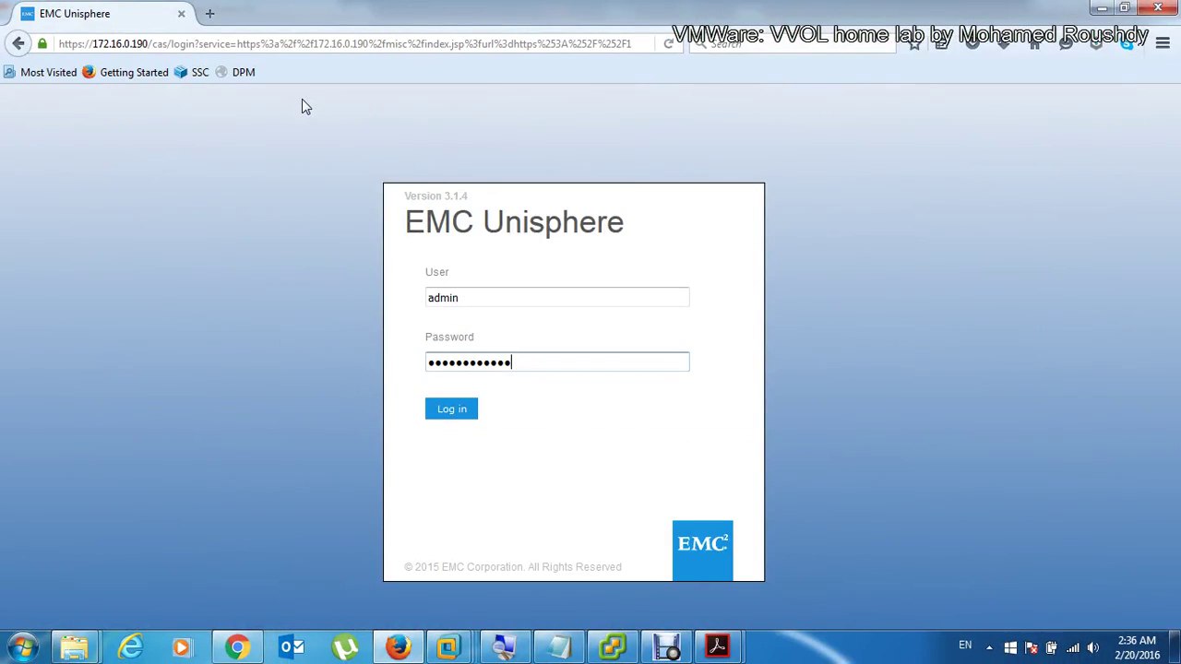
{"action": "key", "text": "Return"}
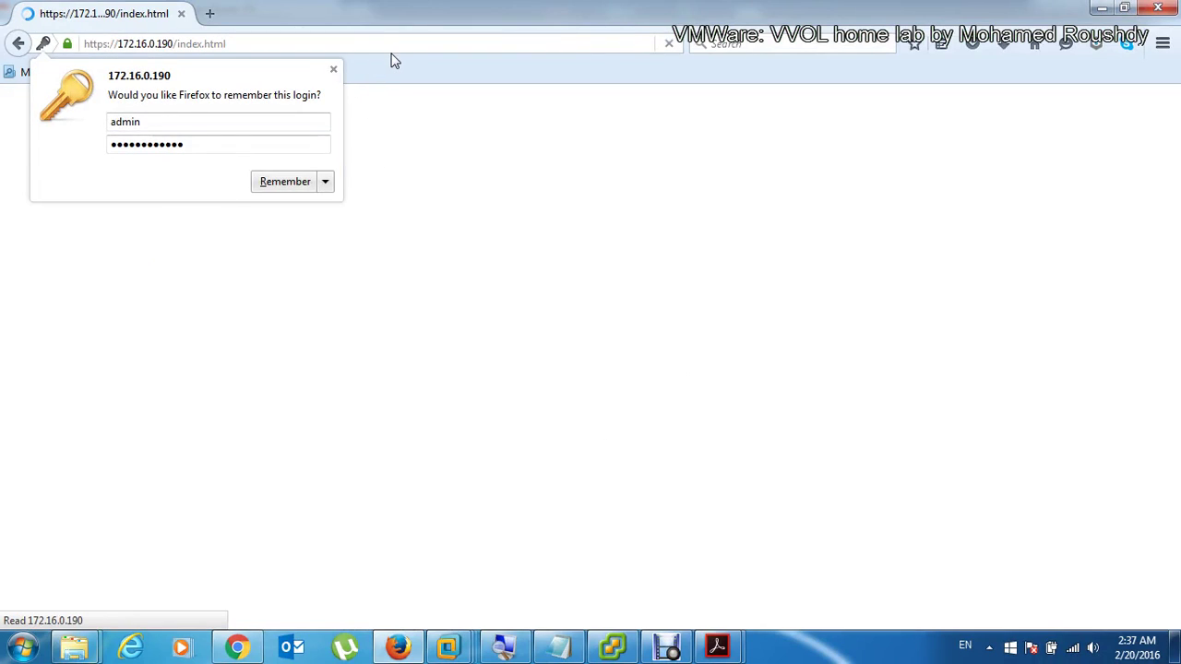
{"action": "left_click", "coordinate": [334, 71]}
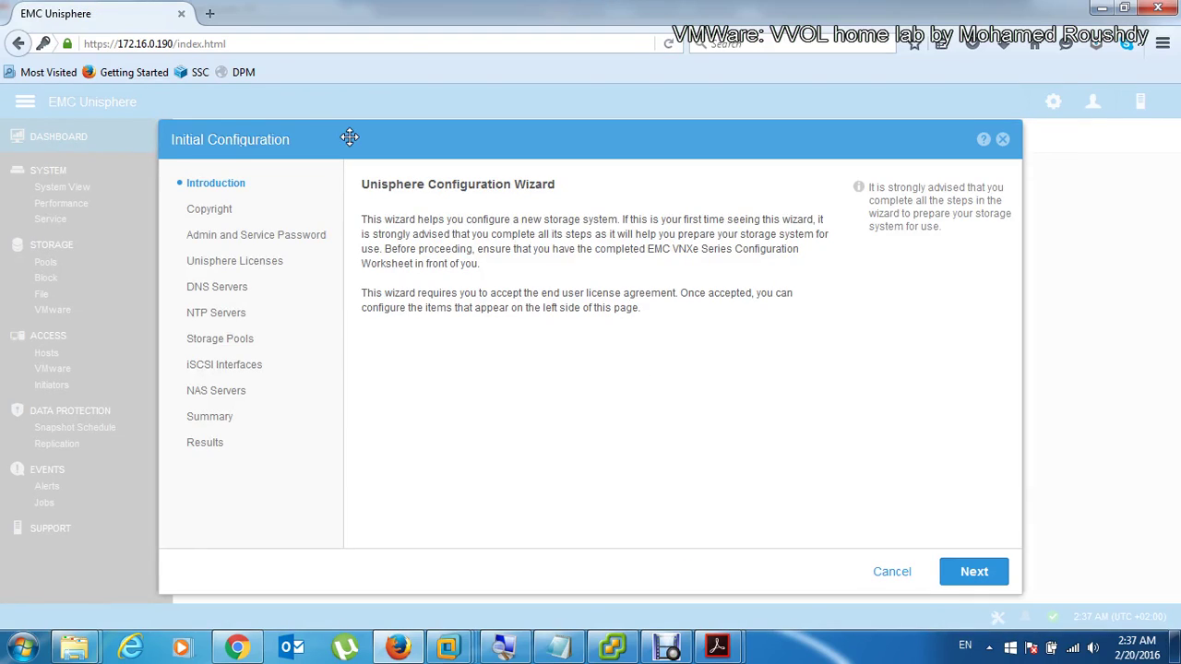
{"action": "left_click", "coordinate": [978, 573]}
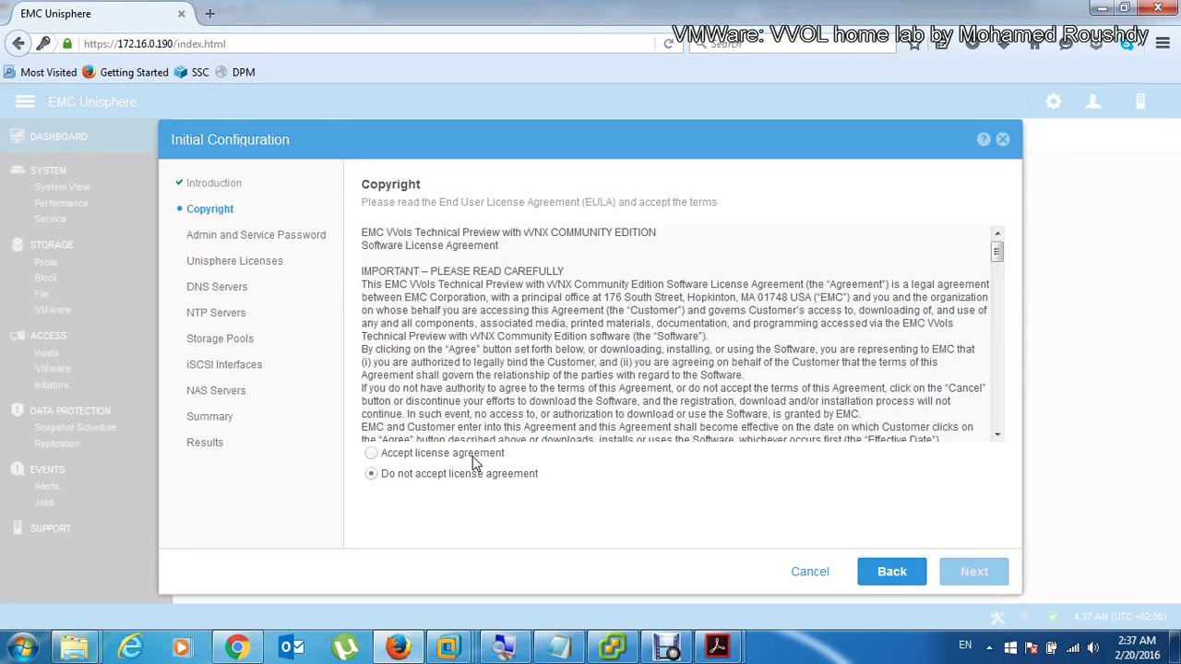
{"action": "left_click", "coordinate": [481, 456]}
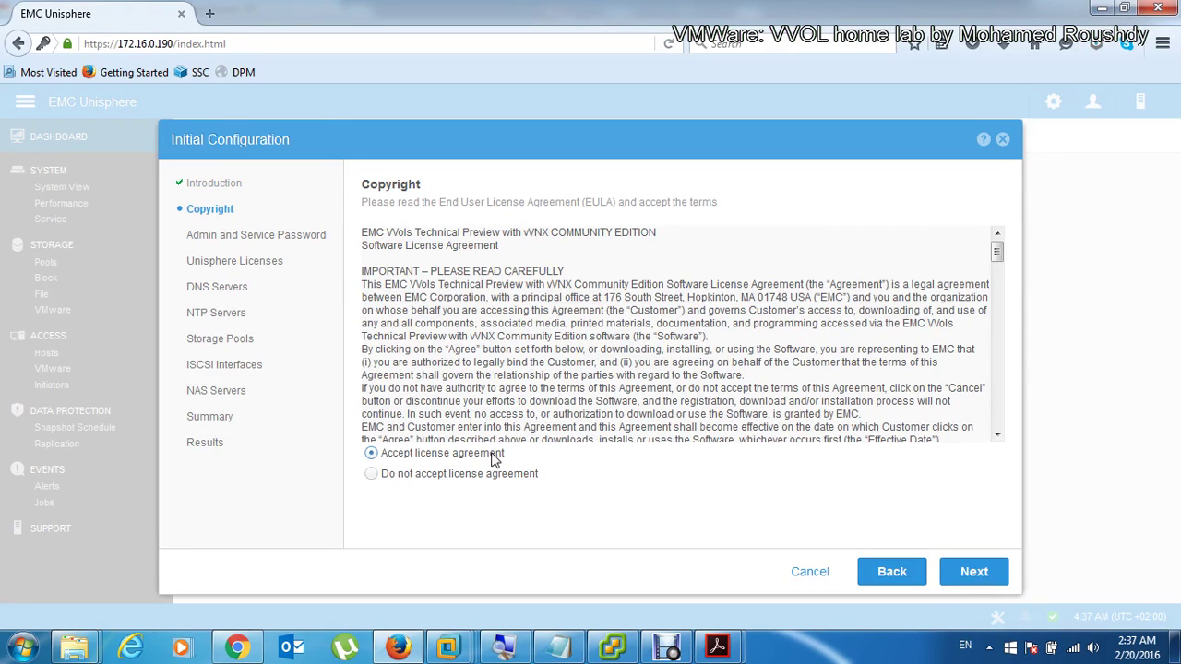
Step: Enter and confirm a new admin password, keeping the service password identical, and continue
{"action": "left_click", "coordinate": [967, 567]}
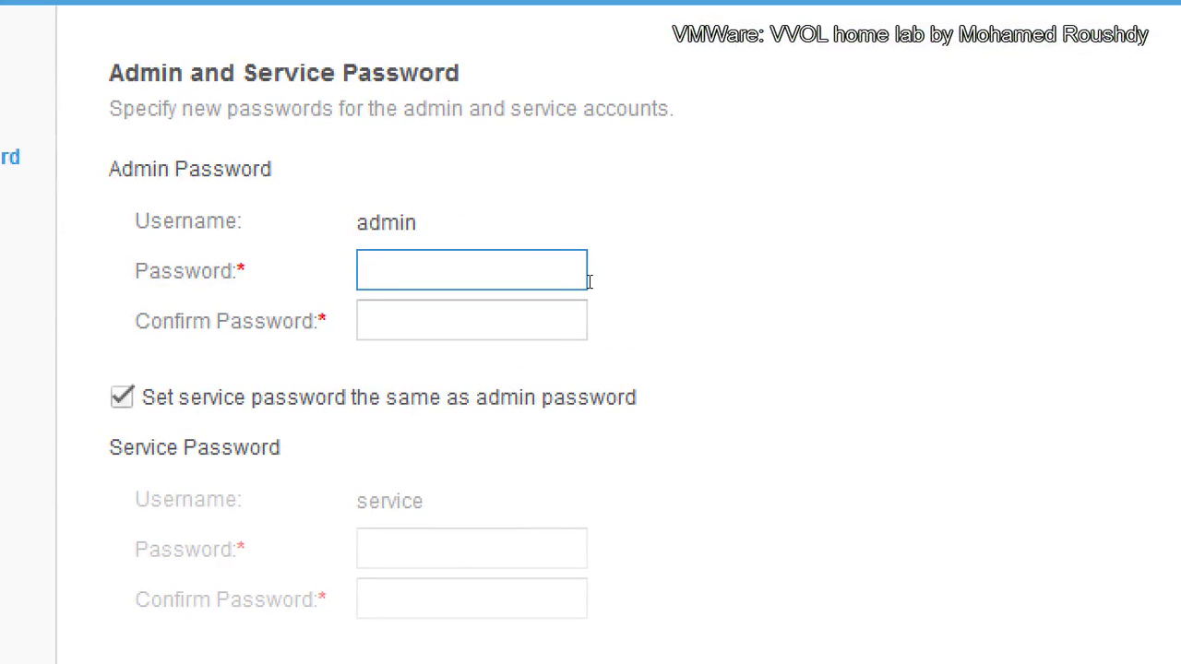
{"action": "type", "text": "********"}
{"action": "key", "text": "Tab"}
{"action": "type", "text": "********"}
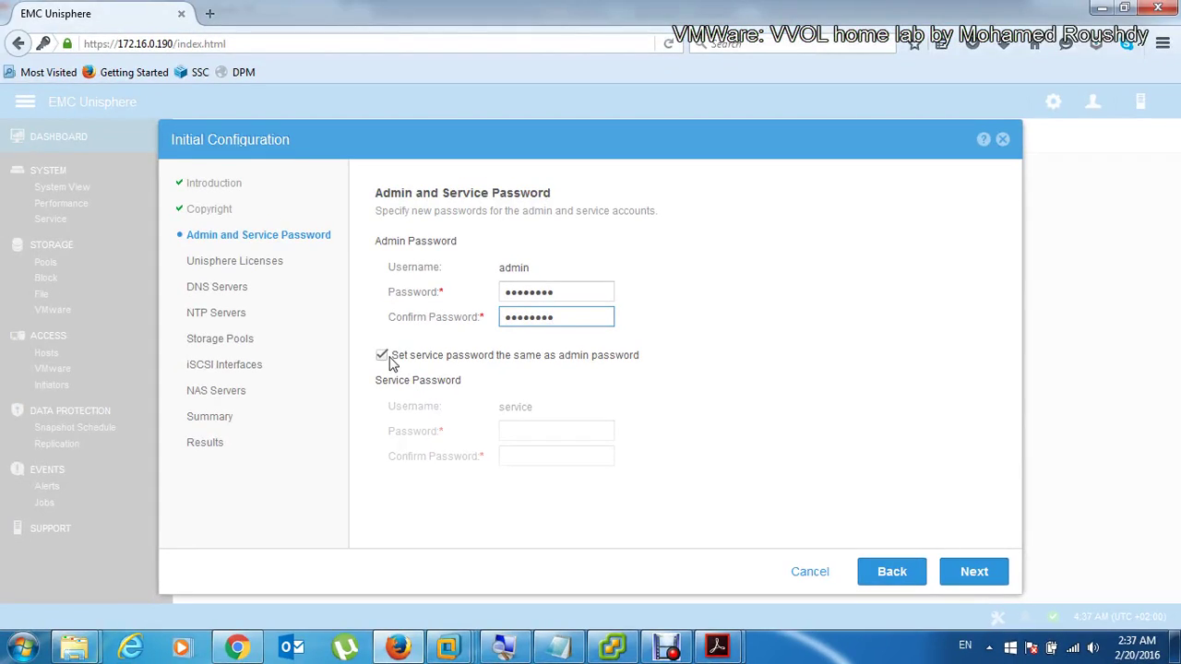
{"action": "left_click", "coordinate": [894, 571]}
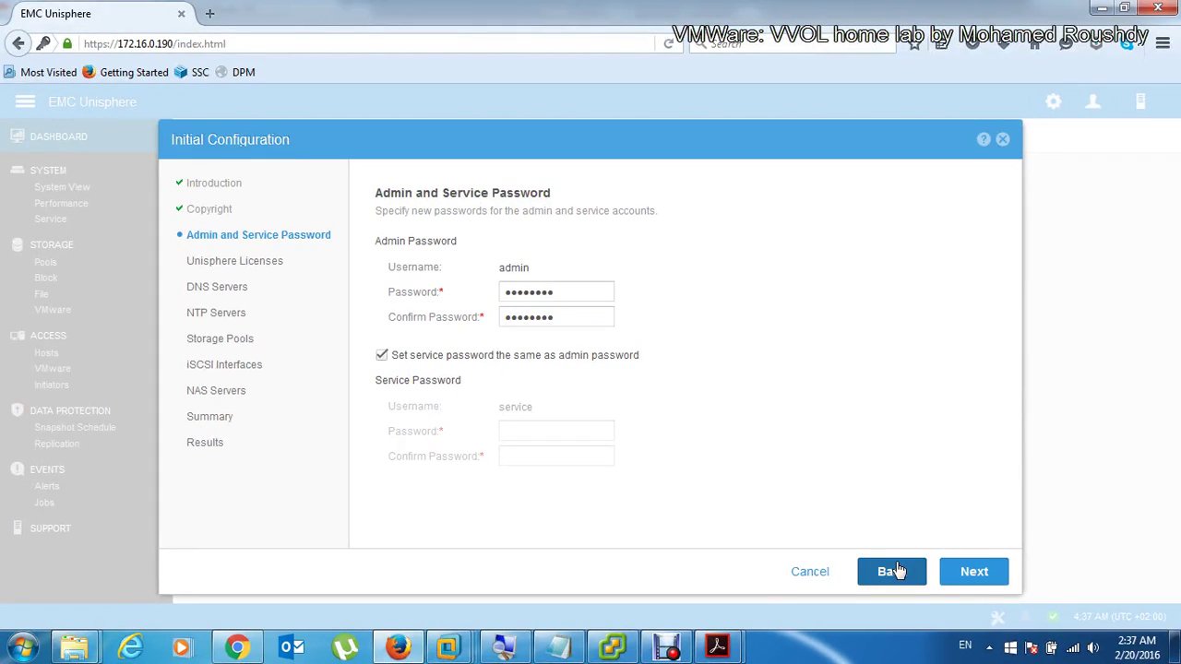
{"action": "left_click", "coordinate": [974, 573]}
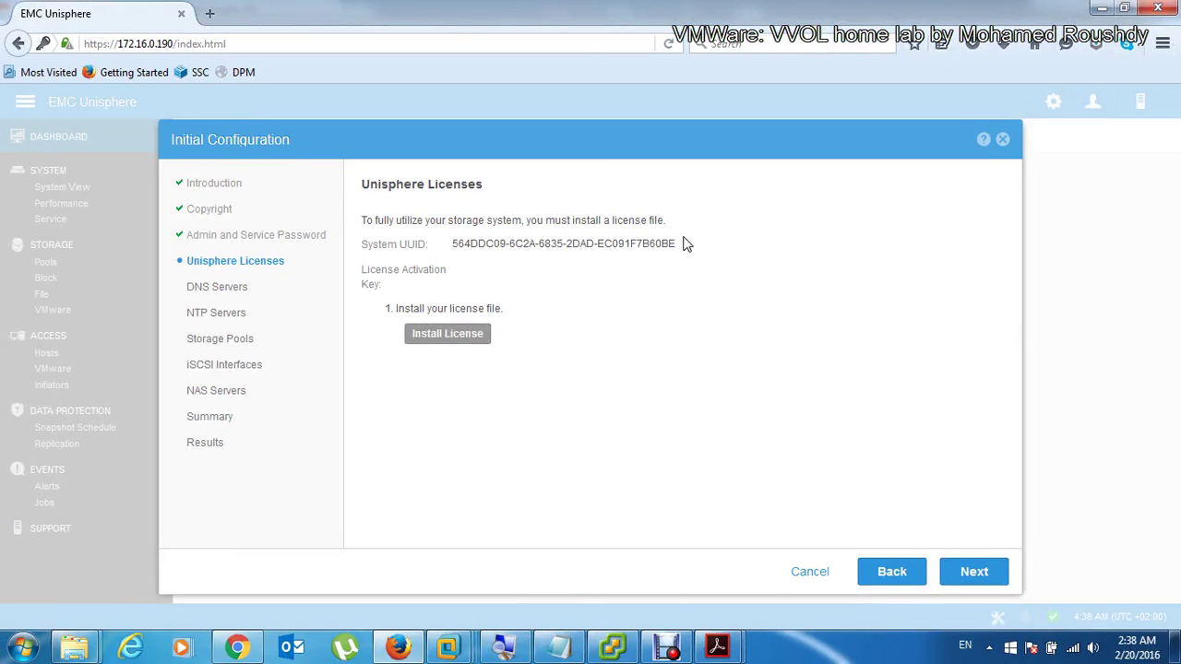
Step: Select and copy the System UUID shown on the Unisphere Licenses step
{"action": "left_click_drag", "start_coordinate": [679, 246], "coordinate": [451, 255]}
{"action": "key", "text": "ctrl+c"}
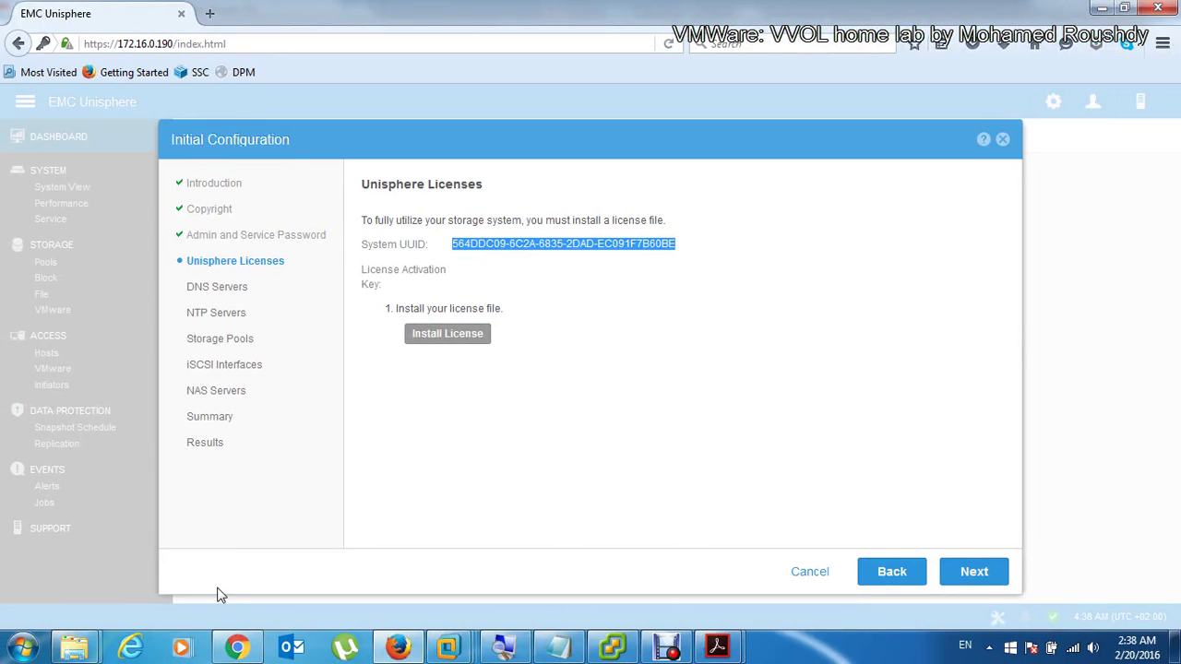
{"action": "left_click", "coordinate": [238, 649]}
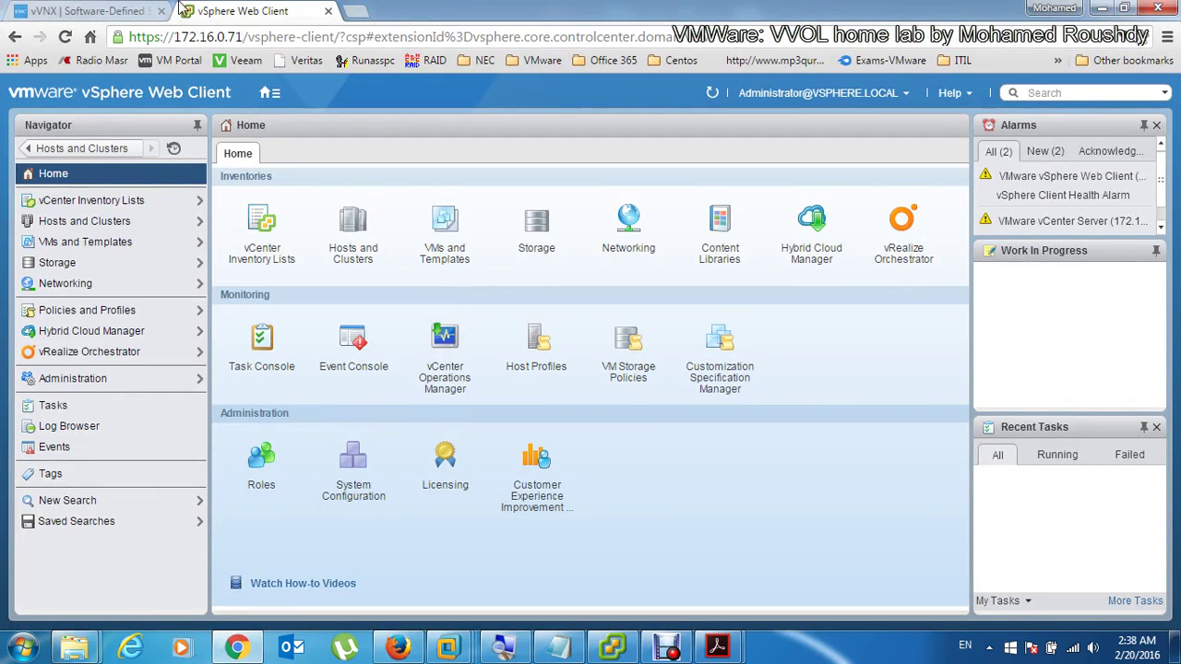
Step: Open the license request form, paste the System UUID, and choose 'VVols Tech Preview for vVNX'
{"action": "left_click", "coordinate": [134, 9]}
{"action": "scroll", "coordinate": [608, 274], "scroll_direction": "down", "scroll_amount": 2}
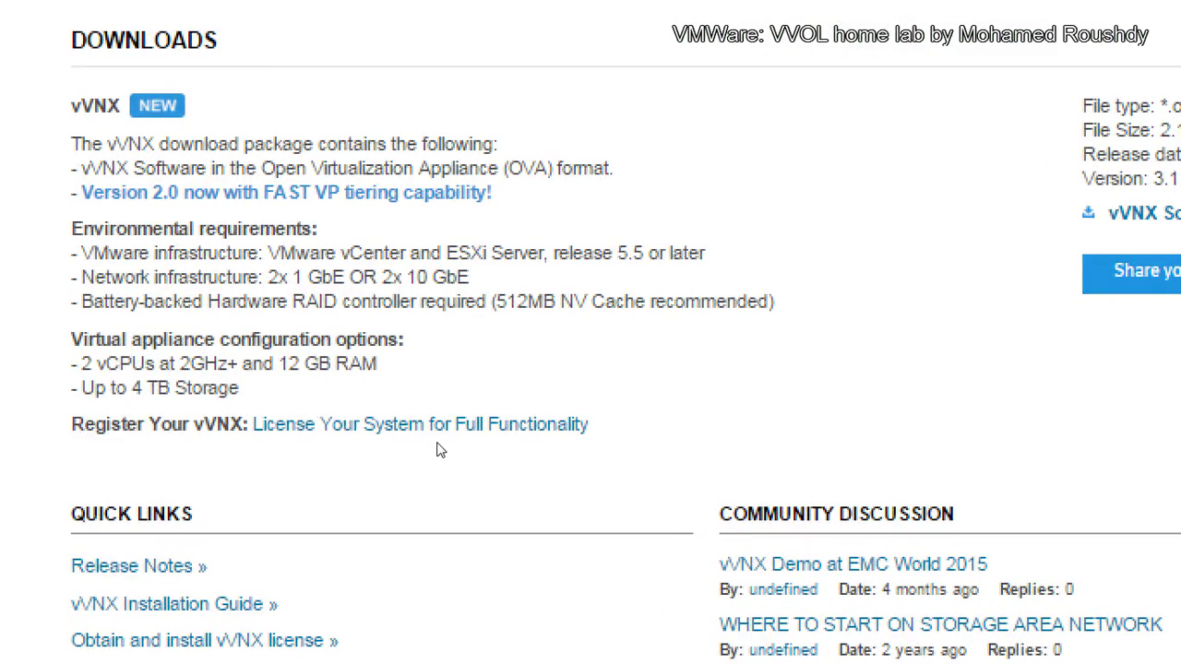
{"action": "left_click", "coordinate": [430, 426]}
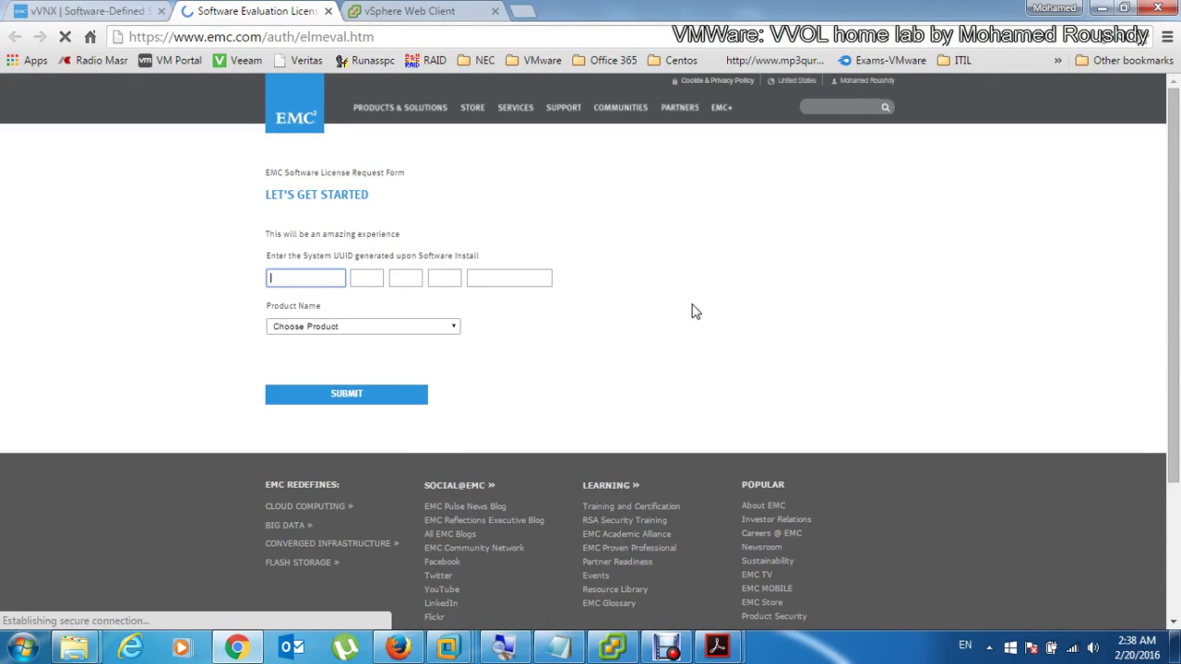
{"action": "key", "text": "ctrl+v"}
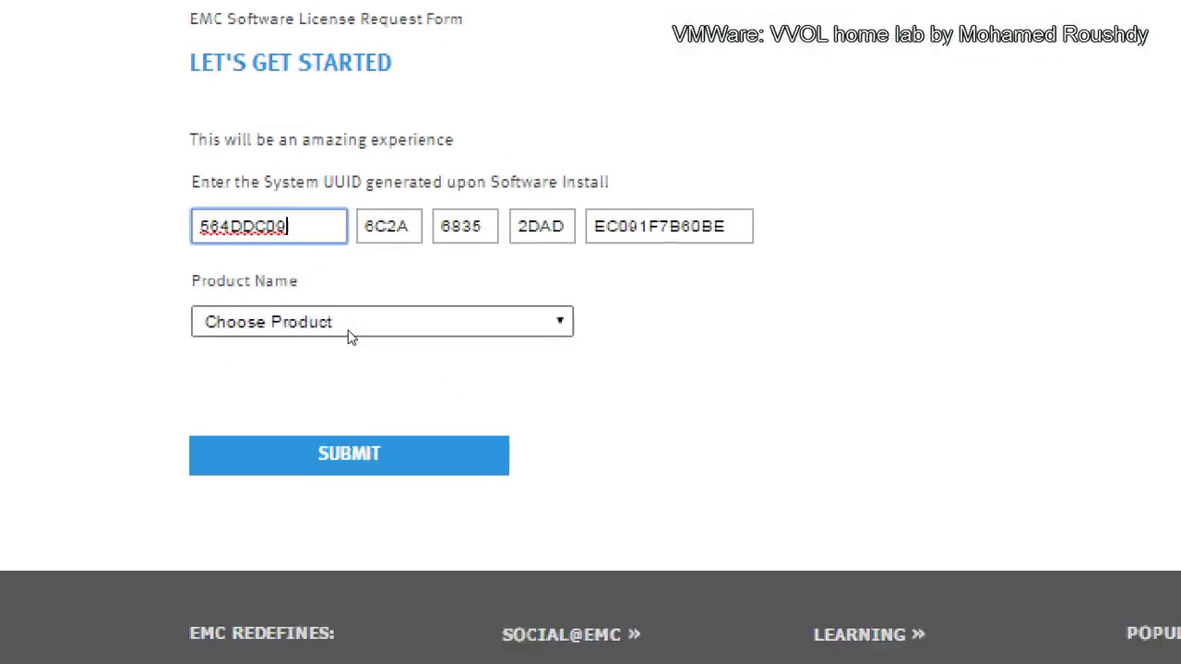
{"action": "left_click", "coordinate": [351, 332]}
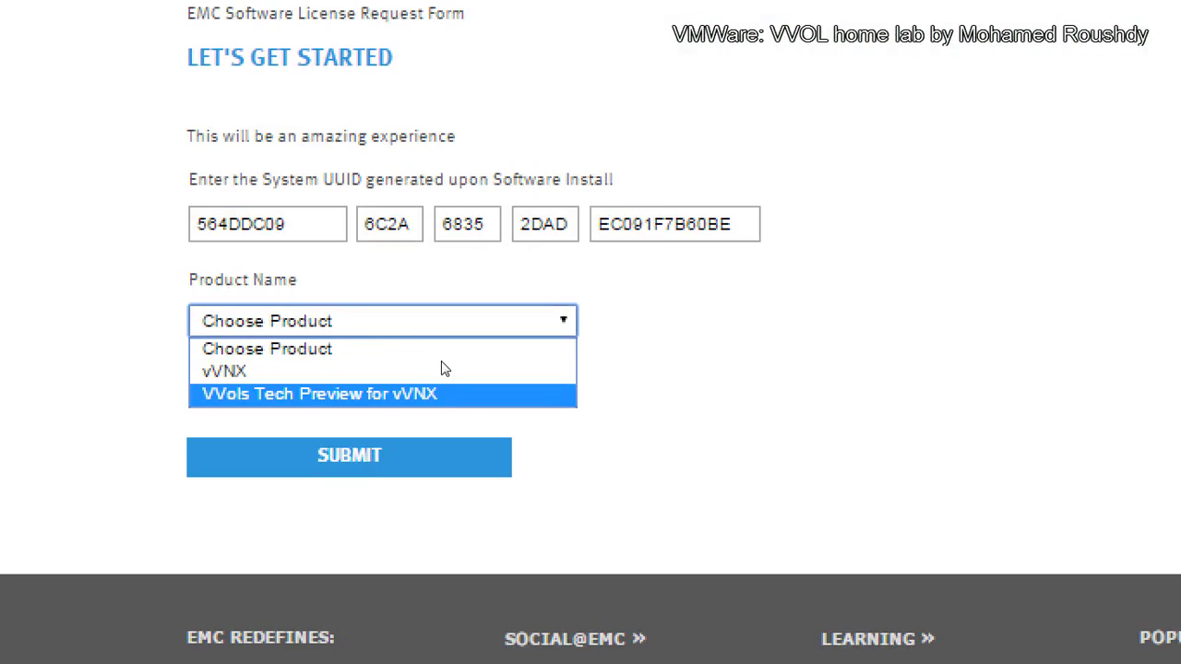
{"action": "key", "text": "Return"}
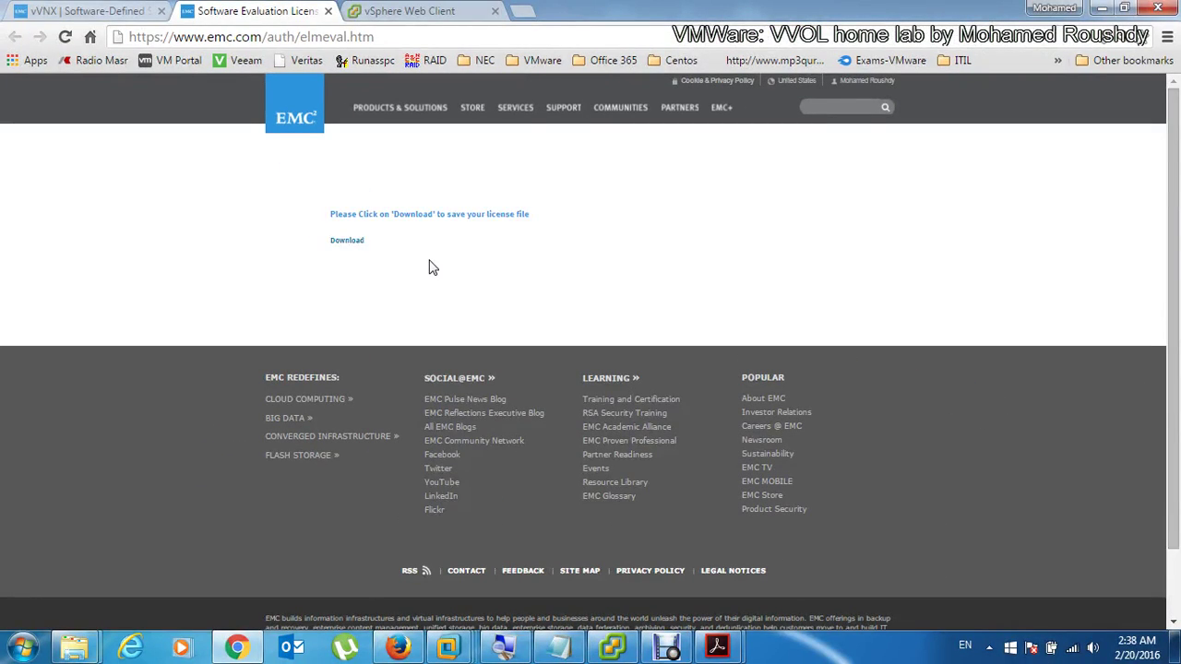
Step: Save the downloaded .lic license file into Downloads\emc Vvnx and close the request page
{"action": "left_click", "coordinate": [356, 249]}
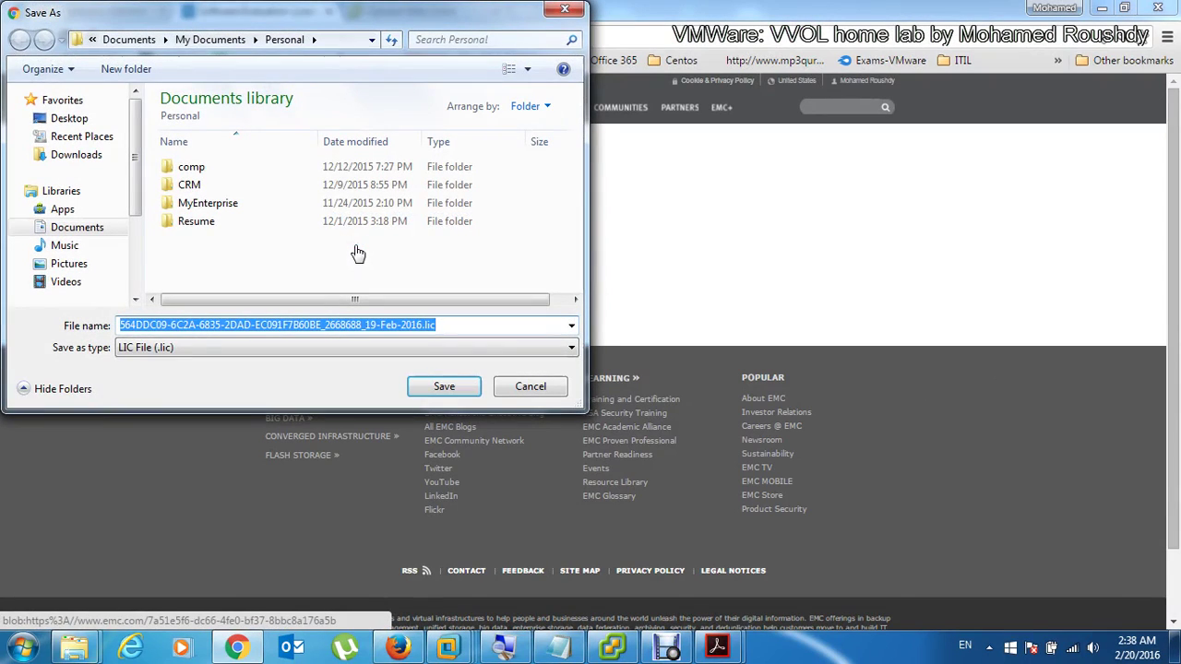
{"action": "left_click", "coordinate": [83, 155]}
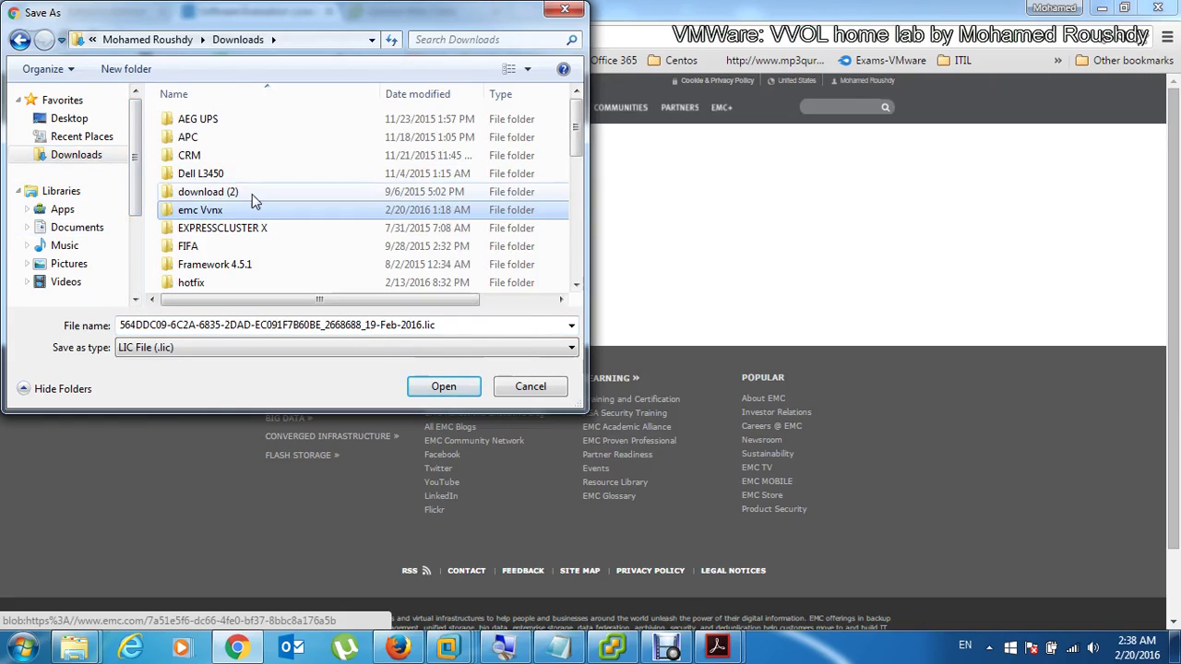
{"action": "double_click", "coordinate": [249, 210]}
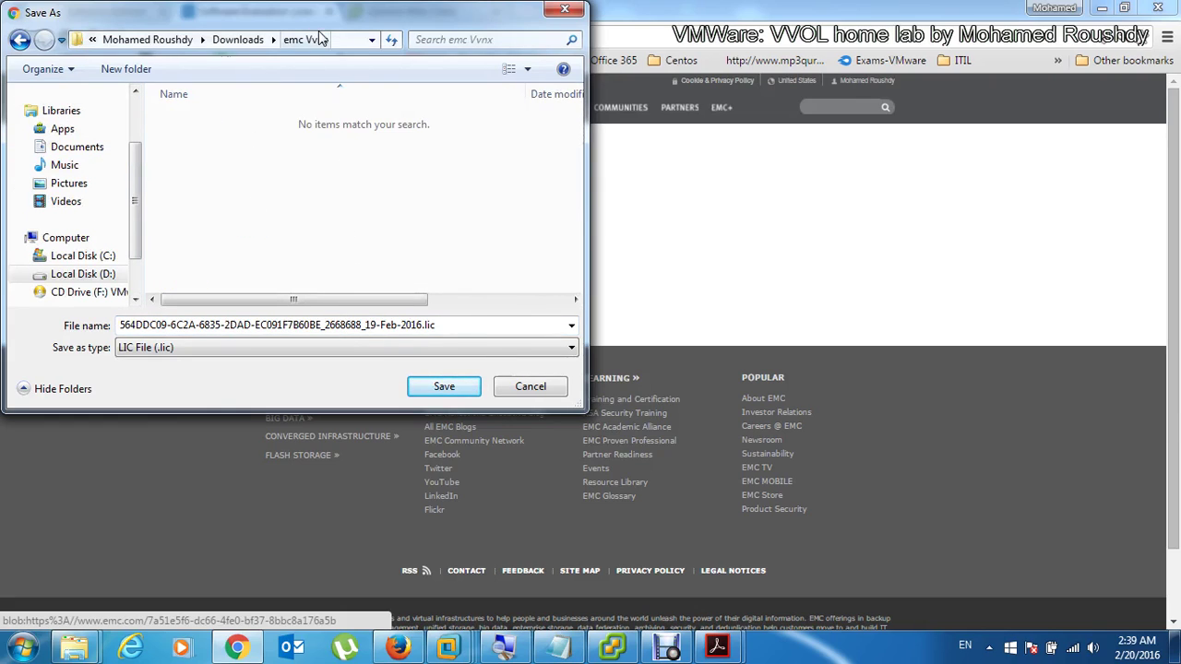
{"action": "left_click", "coordinate": [447, 387]}
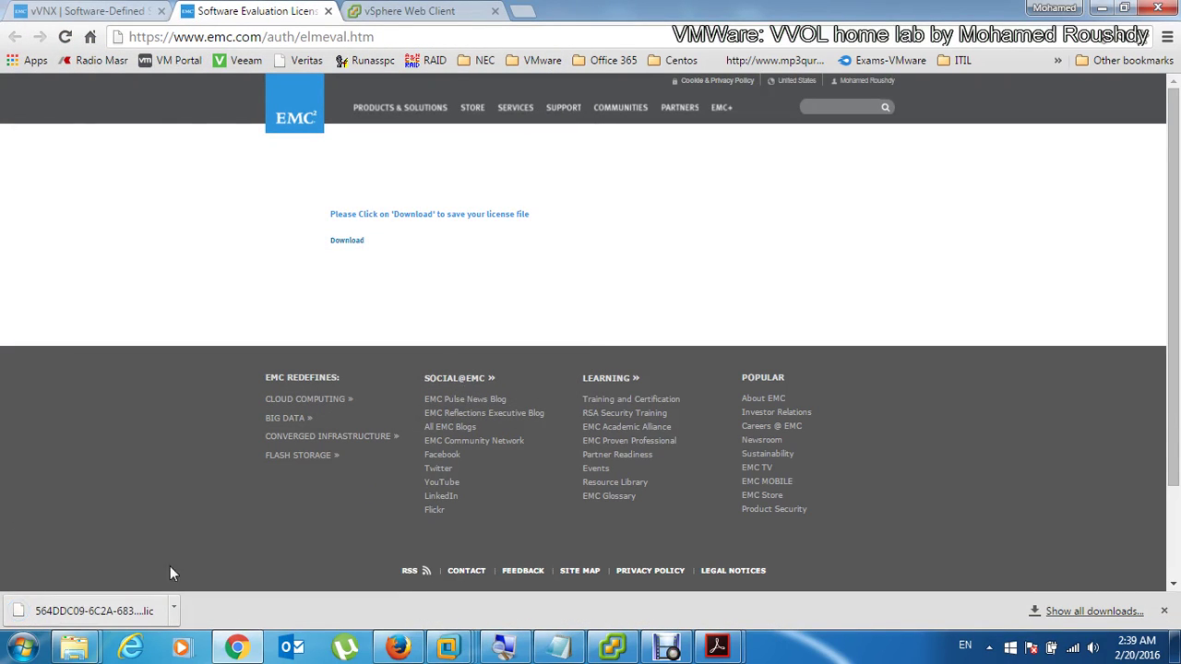
{"action": "left_click", "coordinate": [328, 11]}
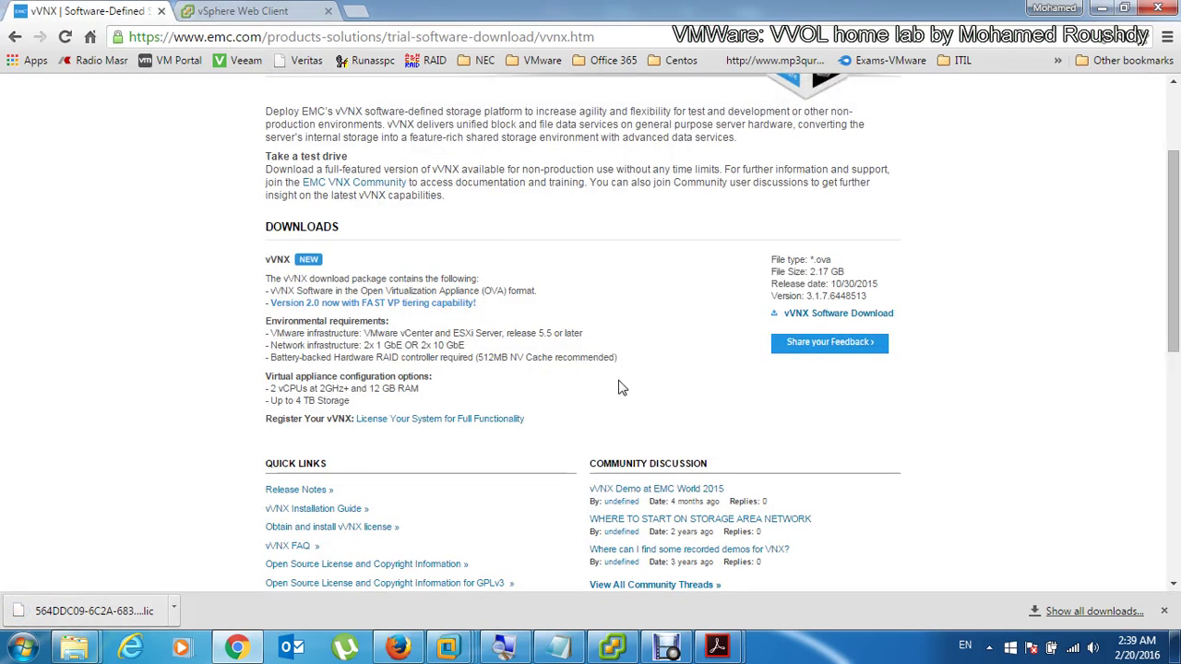
{"action": "left_click", "coordinate": [402, 634]}
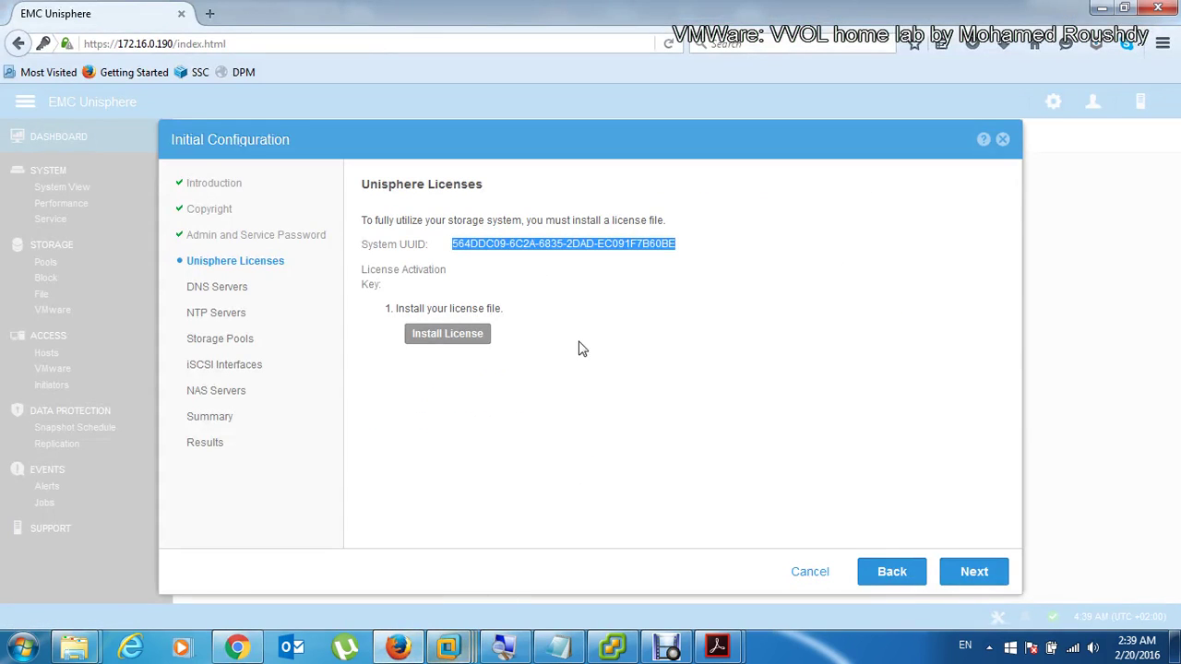
Step: Upload the .lic file from Downloads\emc Vvnx and install it as the Unisphere license
{"action": "left_click", "coordinate": [469, 337]}
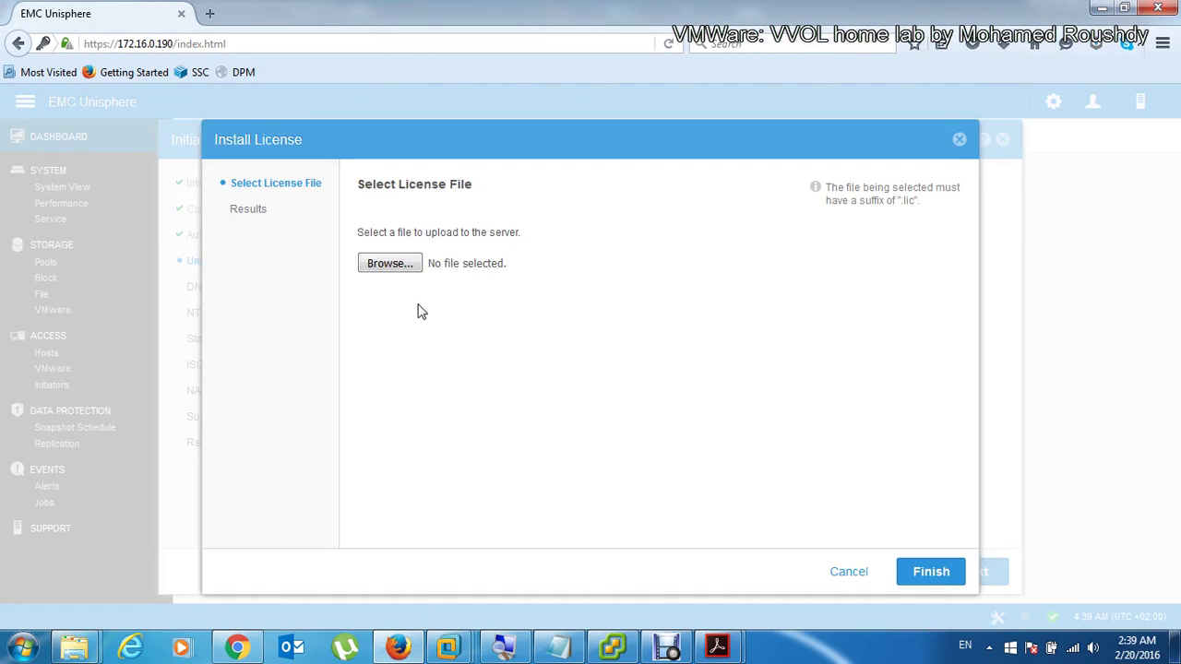
{"action": "left_click", "coordinate": [377, 270]}
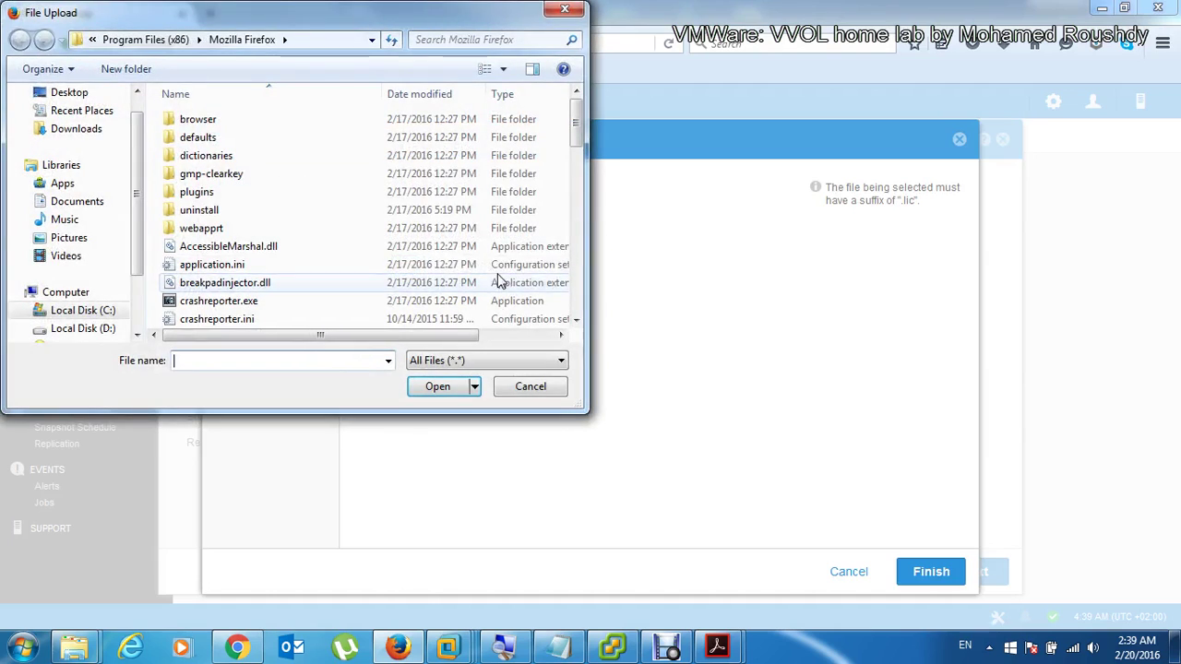
{"action": "left_click", "coordinate": [76, 130]}
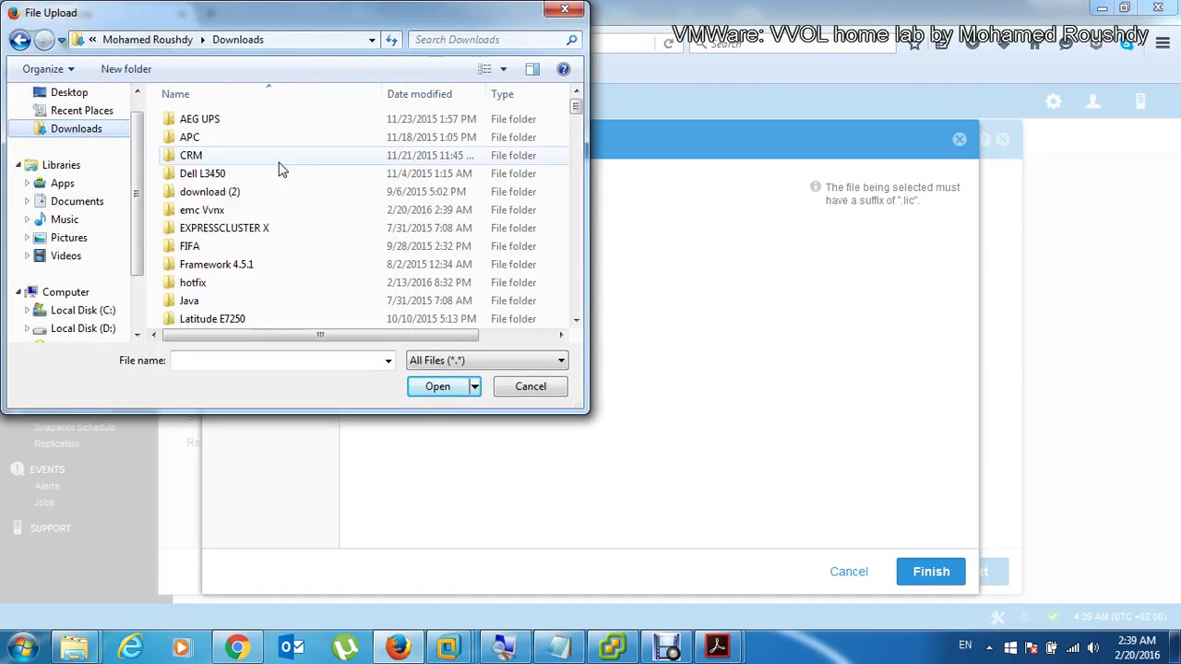
{"action": "double_click", "coordinate": [262, 210]}
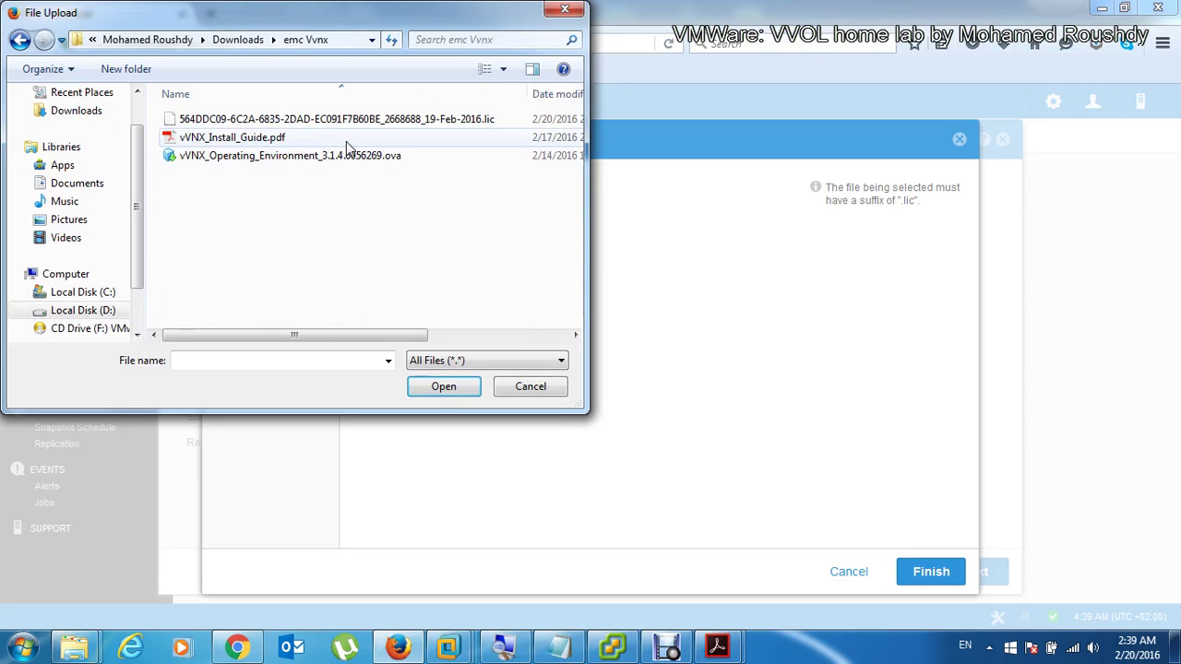
{"action": "double_click", "coordinate": [319, 120]}
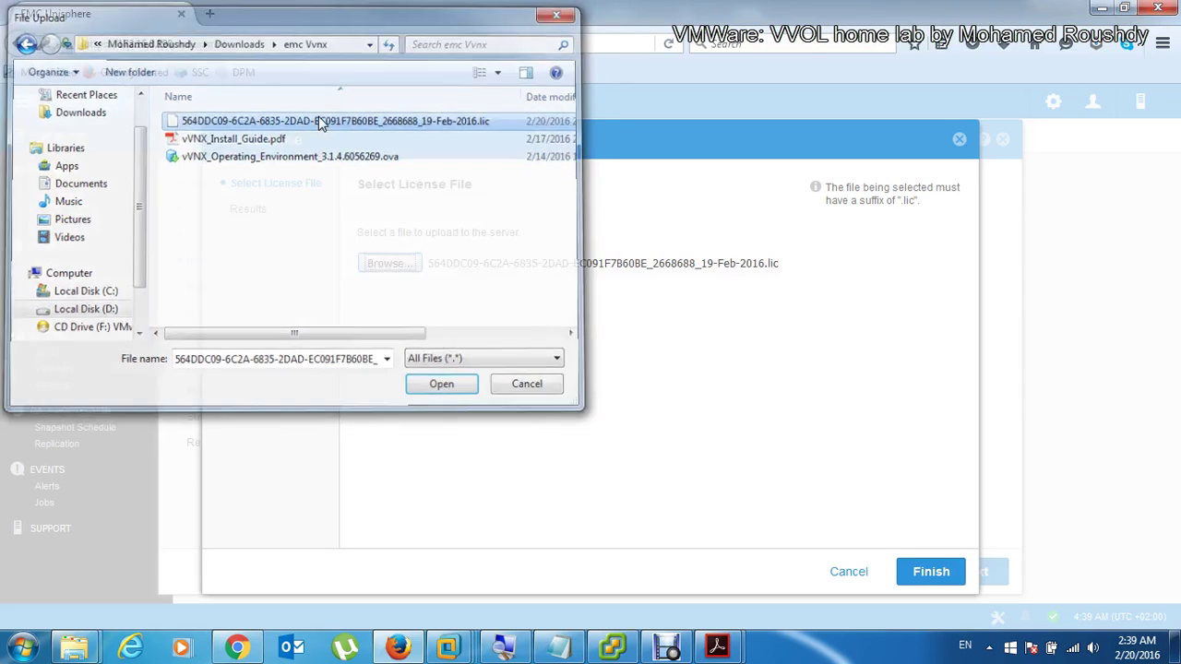
{"action": "left_click", "coordinate": [923, 570]}
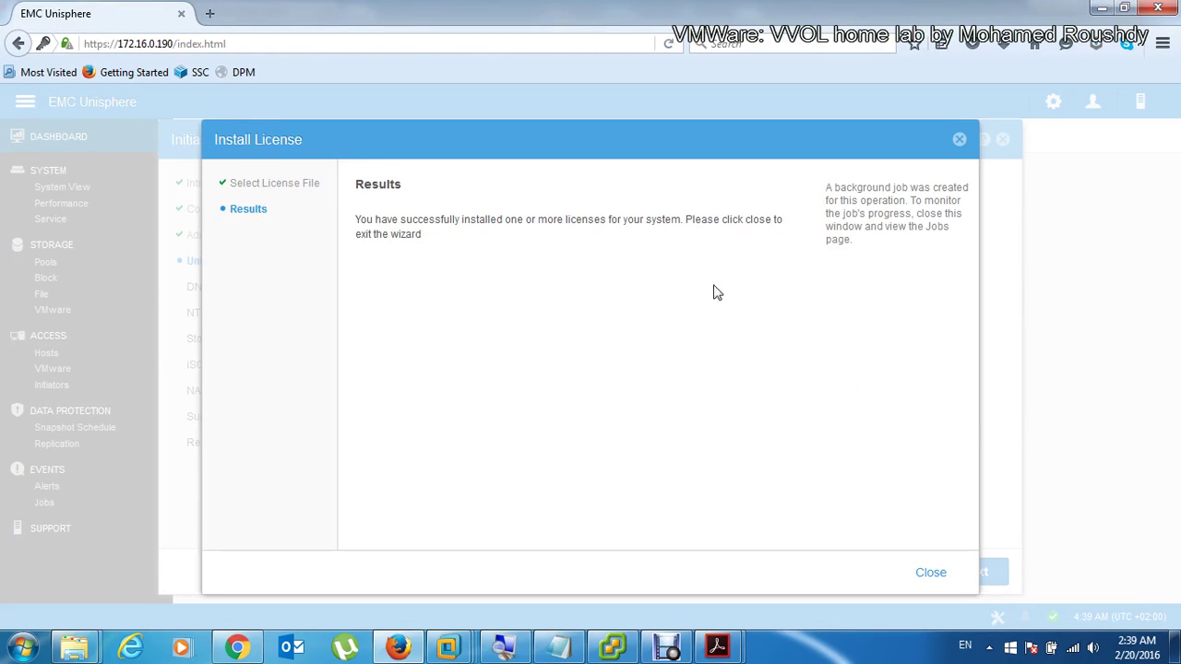
{"action": "left_click", "coordinate": [928, 572]}
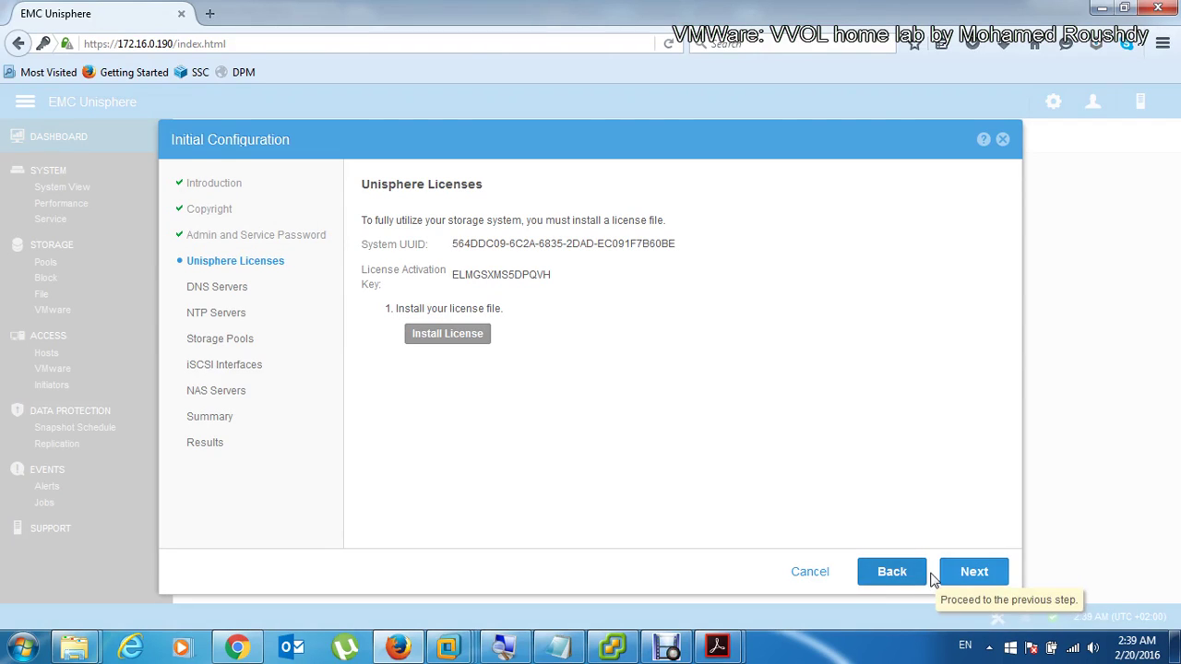
Step: Advance the wizard past DNS and NTP Servers to the Storage Pools step
{"action": "left_click", "coordinate": [974, 572]}
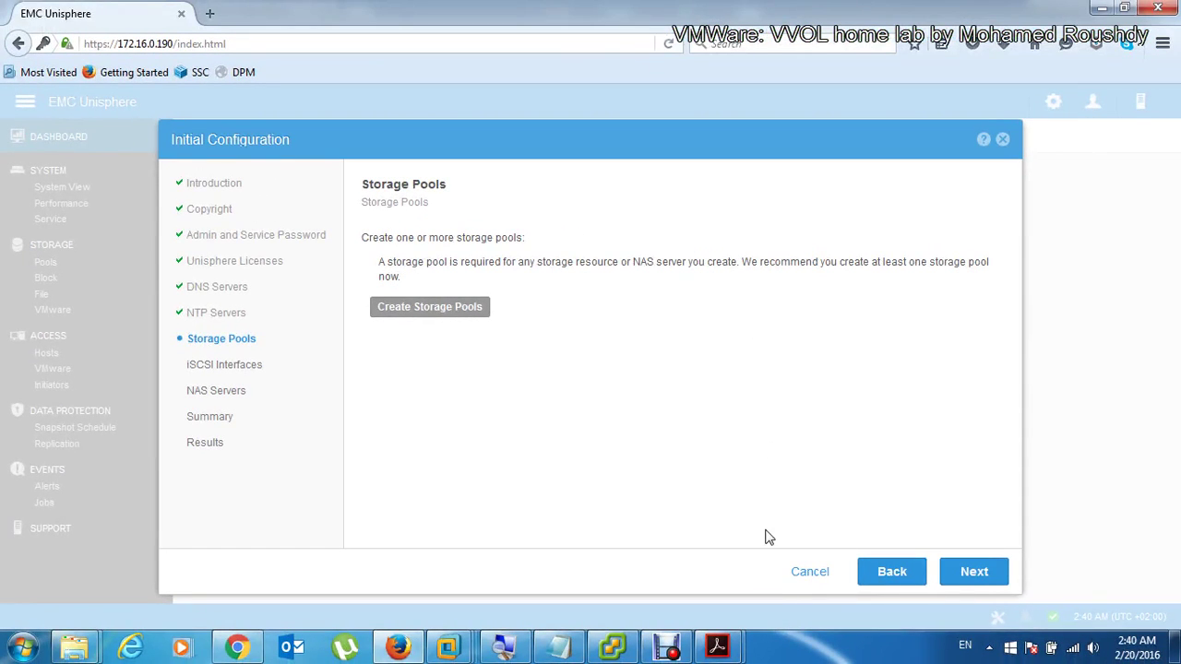
{"action": "left_click", "coordinate": [612, 646]}
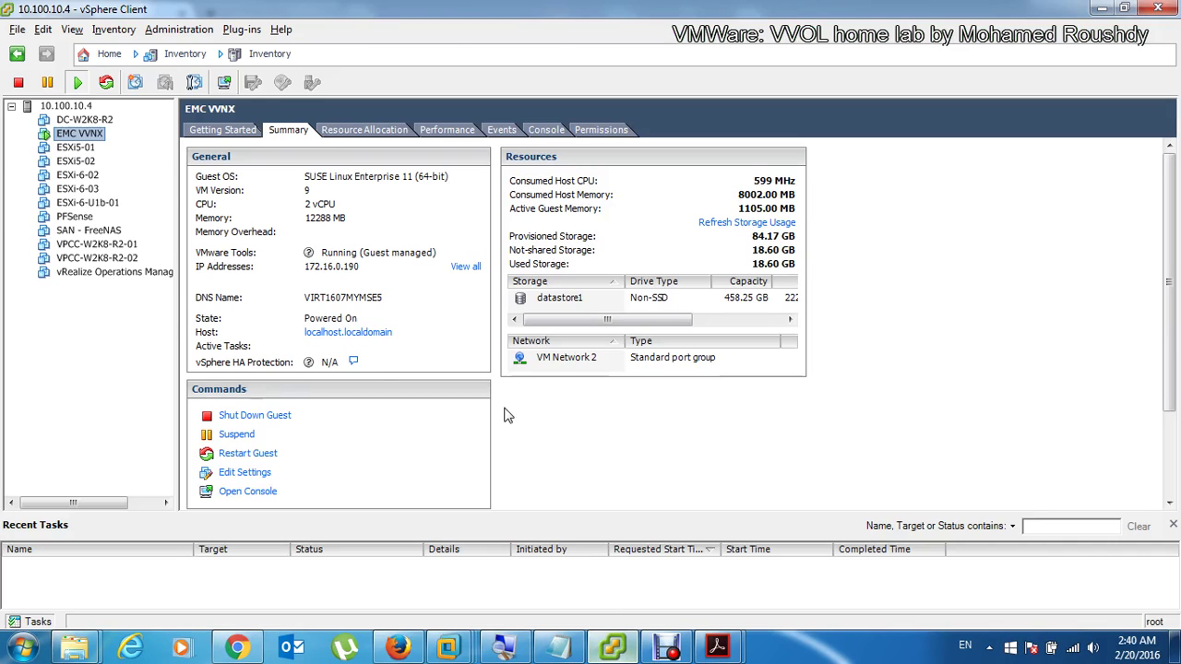
Step: Add new 50 GB thin-provisioned hard disks in EMC VVNX's Edit Settings
{"action": "right_click", "coordinate": [81, 134]}
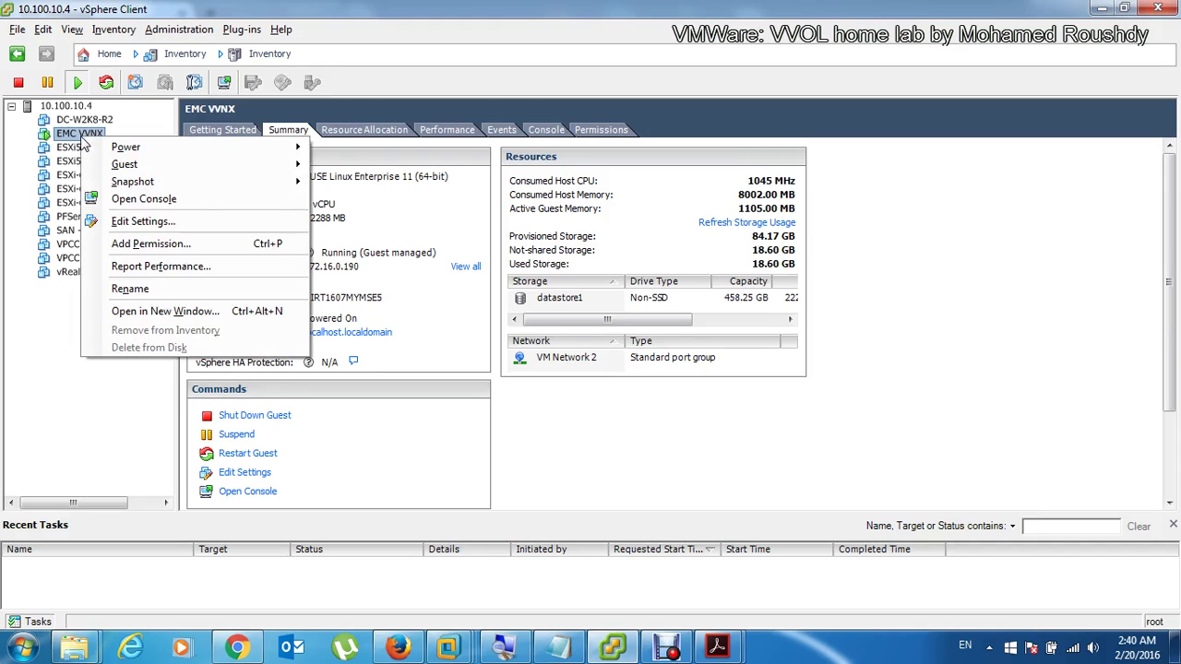
{"action": "left_click", "coordinate": [211, 225]}
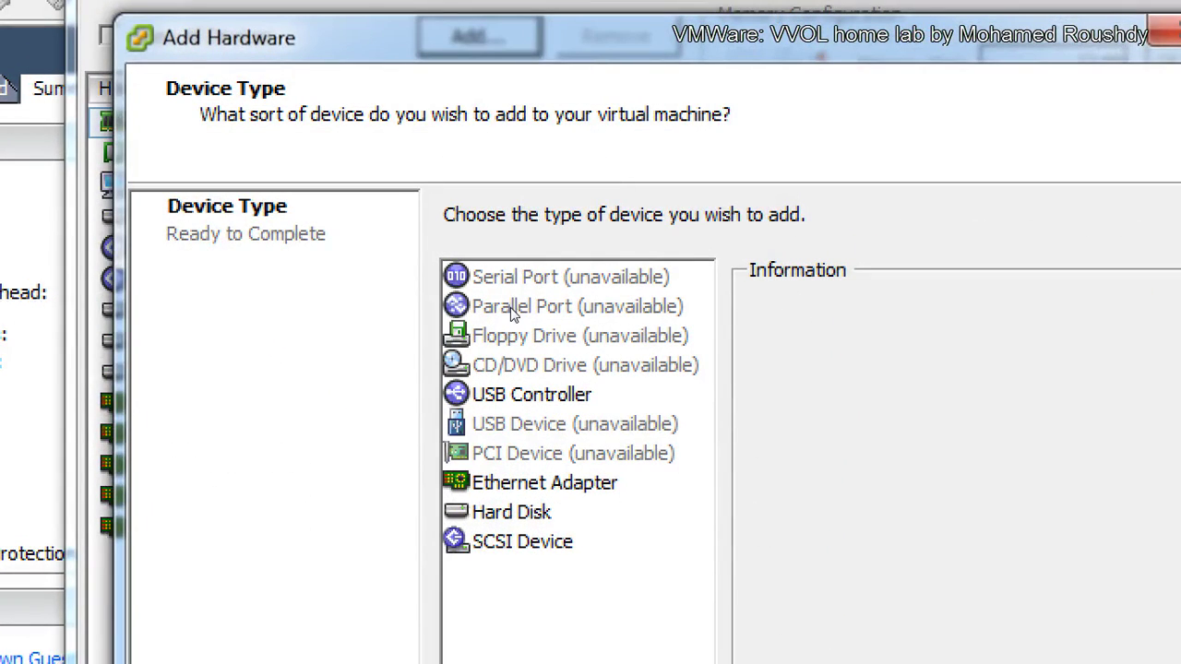
{"action": "key", "text": "h"}
{"action": "key", "text": "Return"}
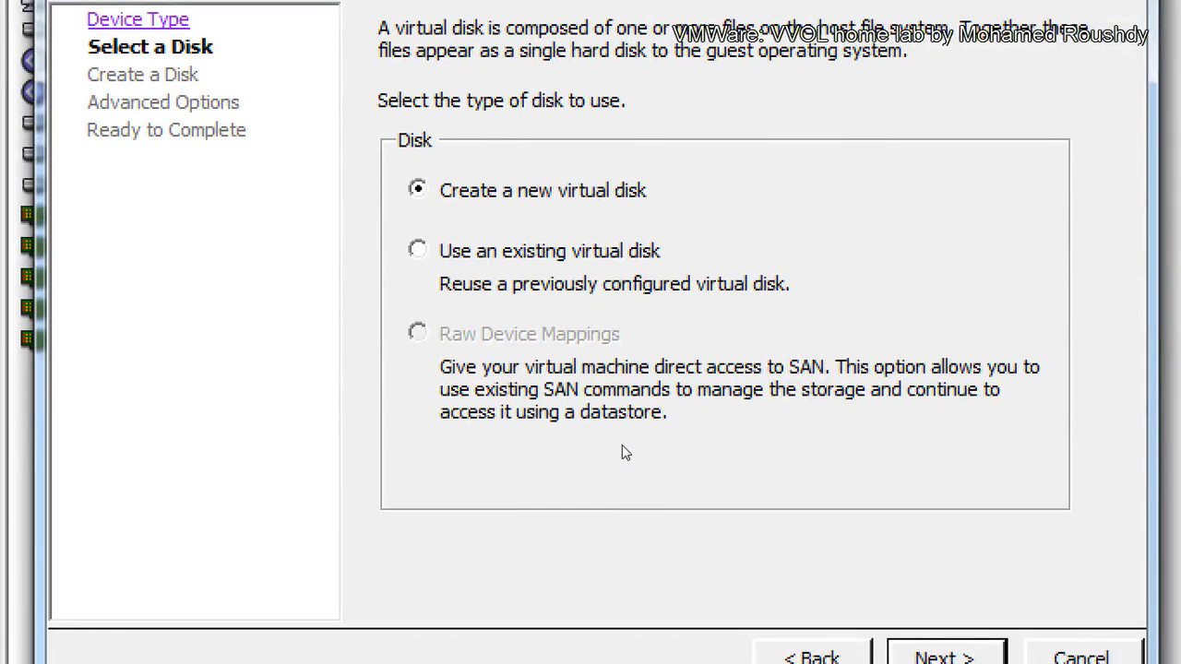
{"action": "key", "text": "Return"}
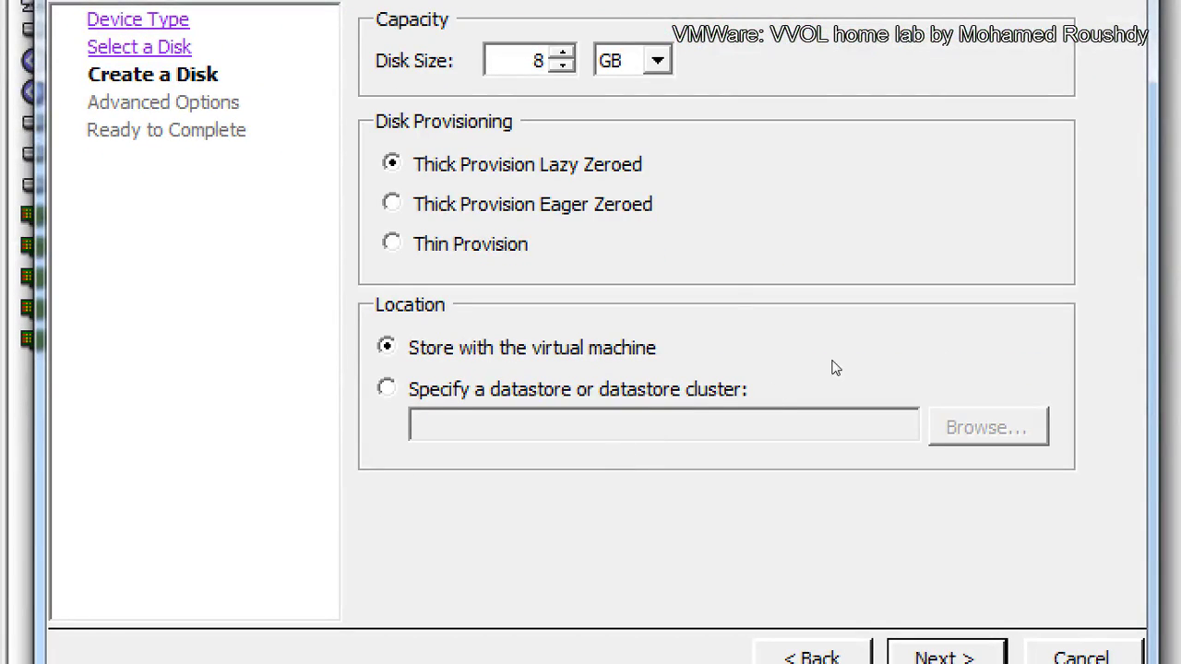
{"action": "key", "text": "Tab"}
{"action": "type", "text": "50"}
{"action": "key", "text": "alt+t"}
{"action": "key", "text": "Return"}
{"action": "key", "text": "Return"}
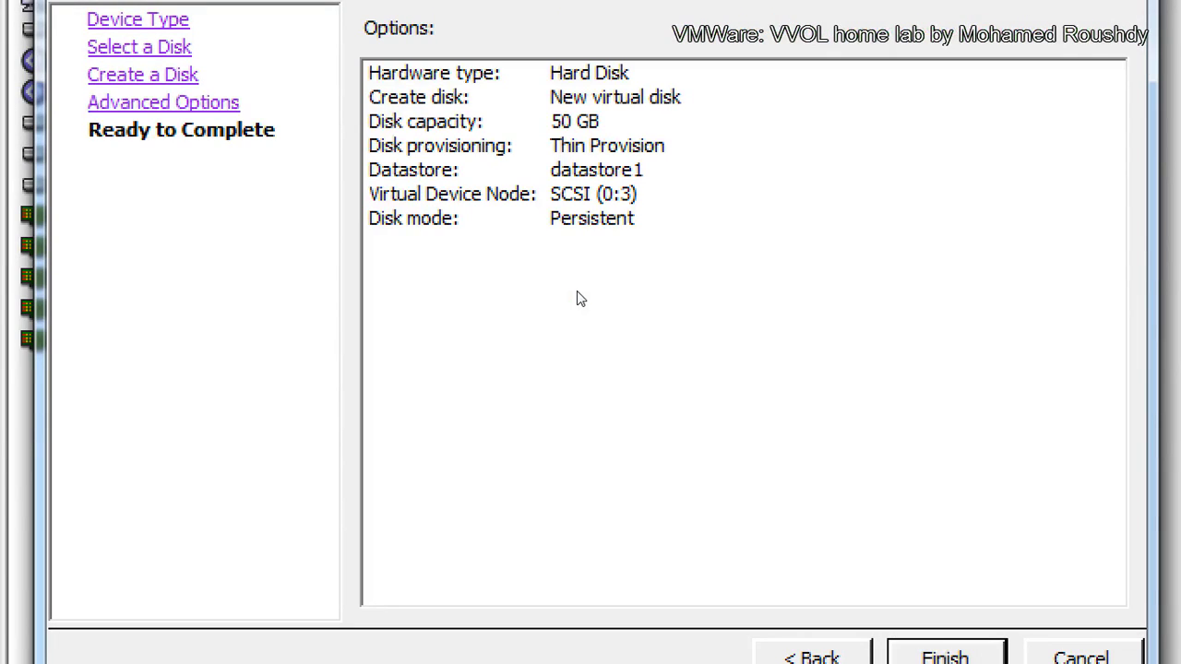
{"action": "key", "text": "Return"}
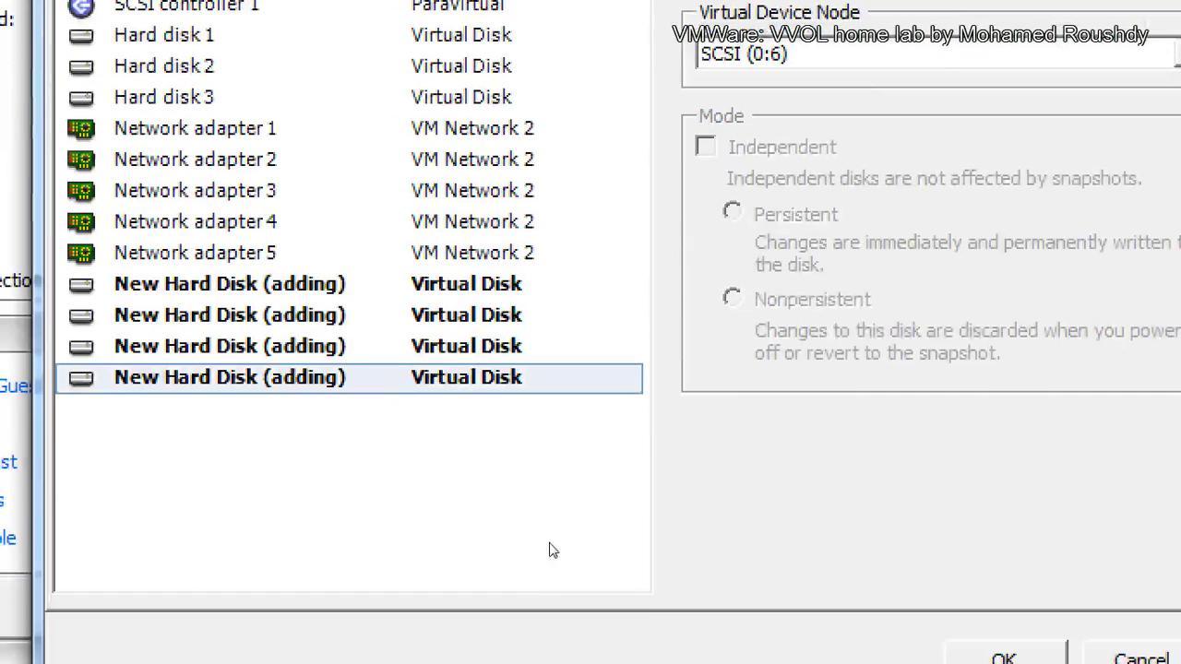
Step: Review the new hard disks and apply them to the EMC VVNX virtual machine
{"action": "key", "text": "Up"}
{"action": "key", "text": "Up"}
{"action": "key", "text": "Up"}
{"action": "key", "text": "Down"}
{"action": "key", "text": "Down"}
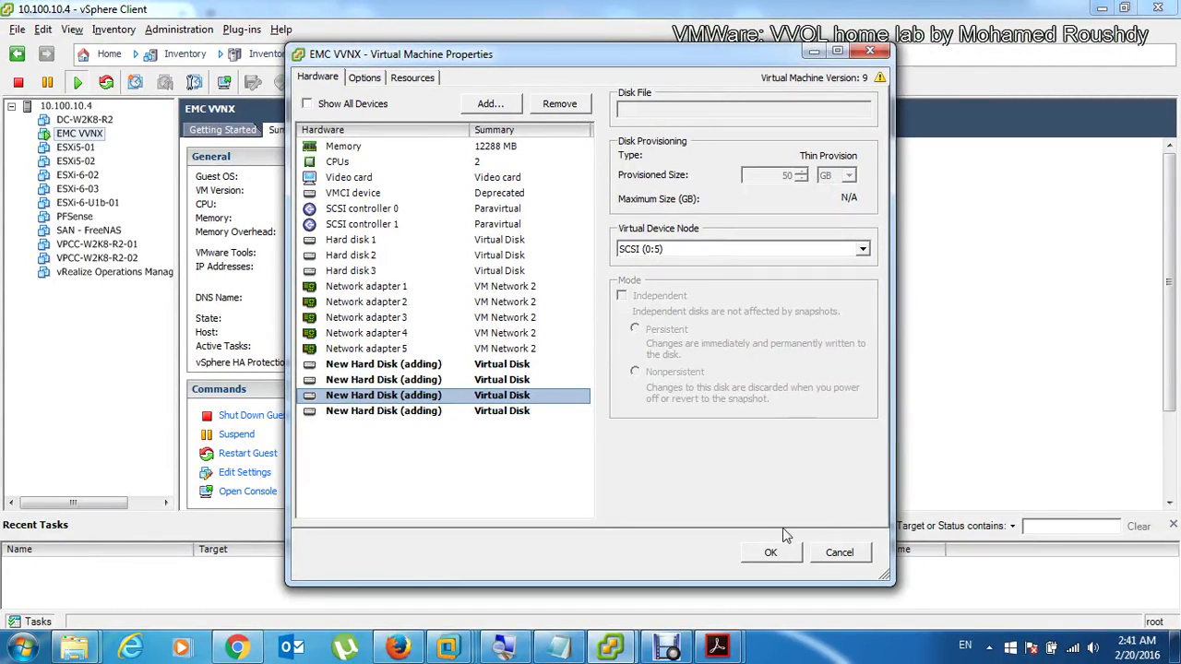
{"action": "left_click", "coordinate": [783, 559]}
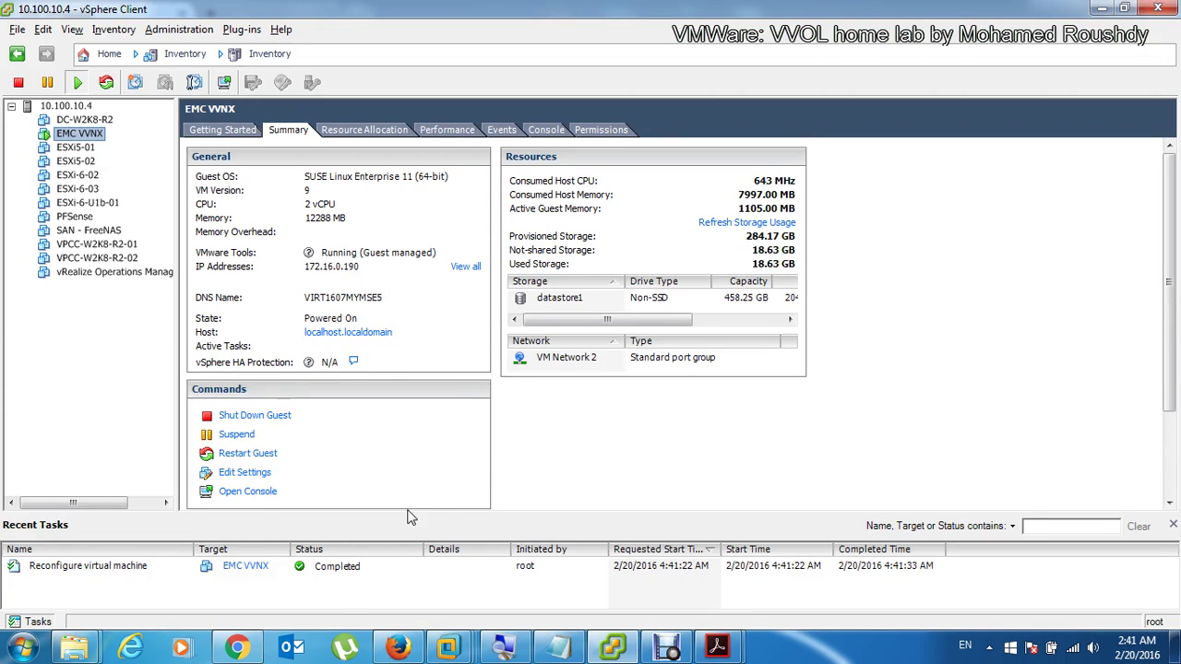
{"action": "left_click", "coordinate": [398, 650]}
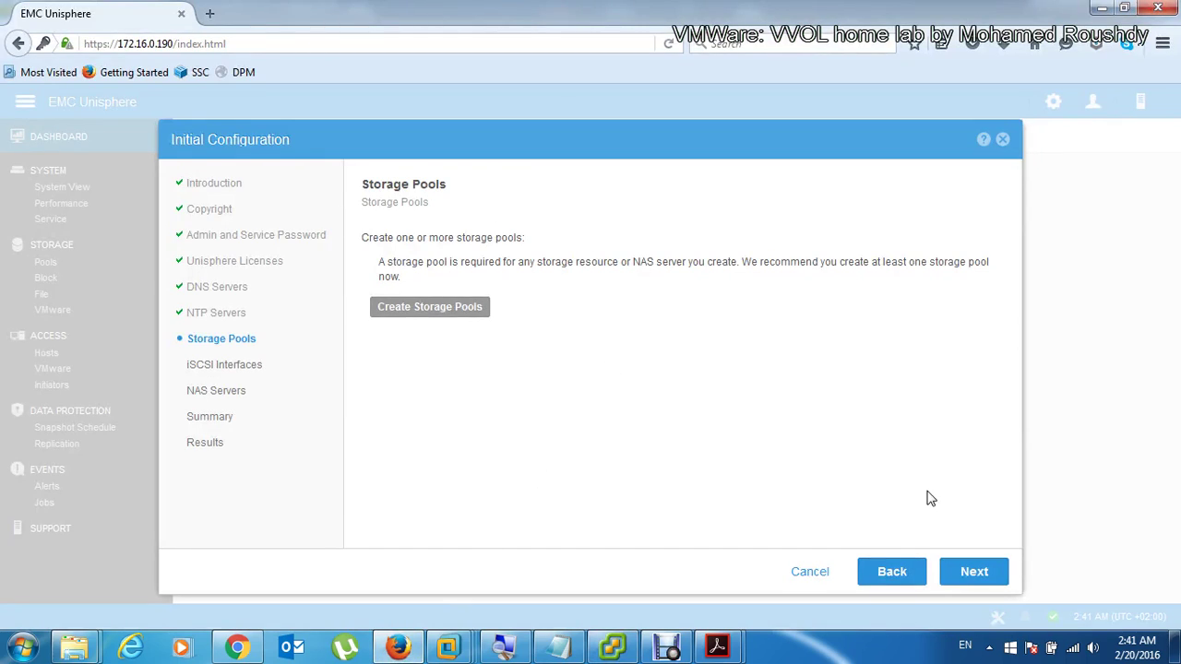
Step: Go to iSCSI Interfaces and add a new interface on I/O Module 0 Ethernet Port 0
{"action": "left_click", "coordinate": [987, 578]}
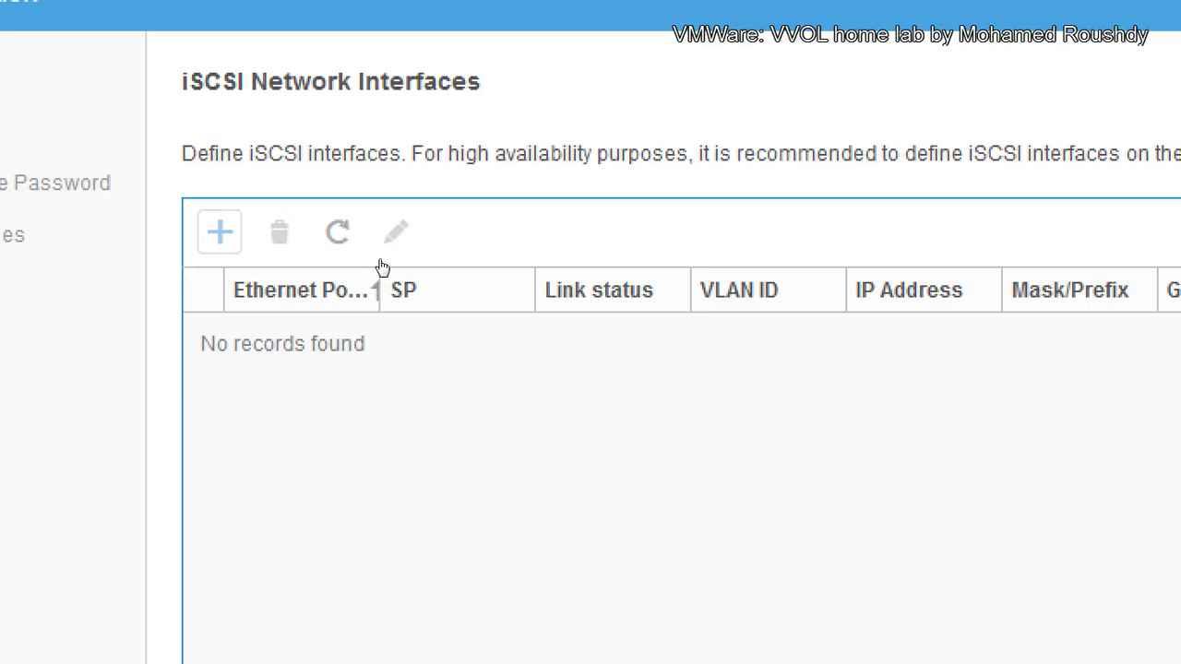
{"action": "key", "text": "Return"}
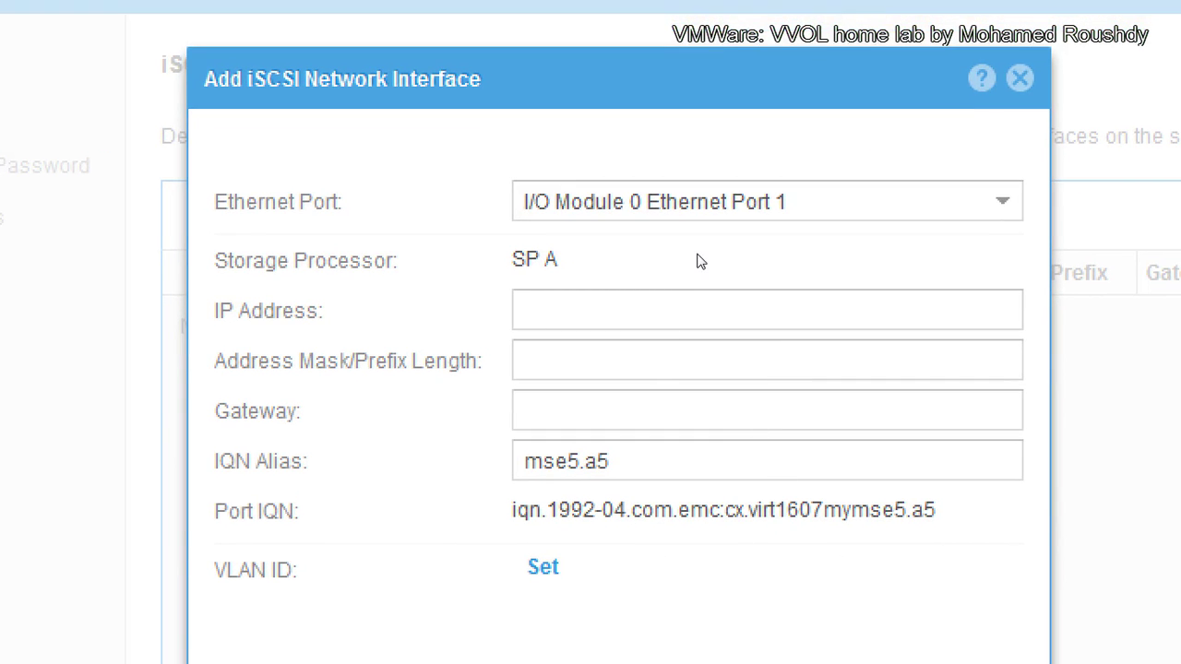
{"action": "key", "text": "Down"}
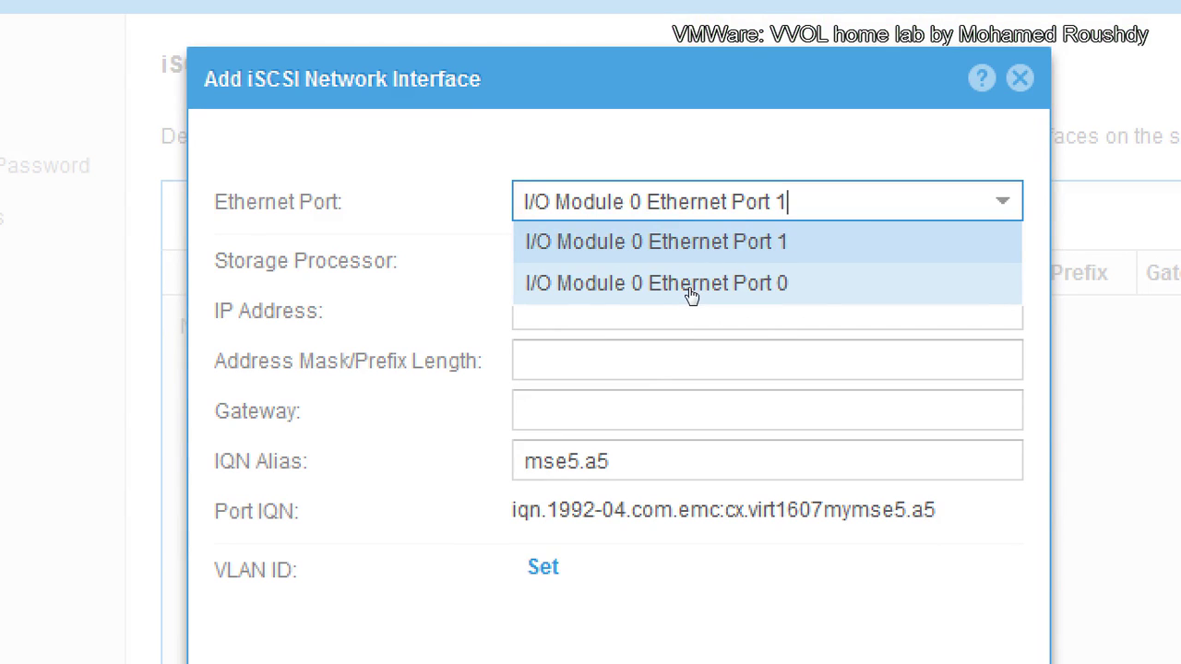
{"action": "left_click", "coordinate": [691, 293]}
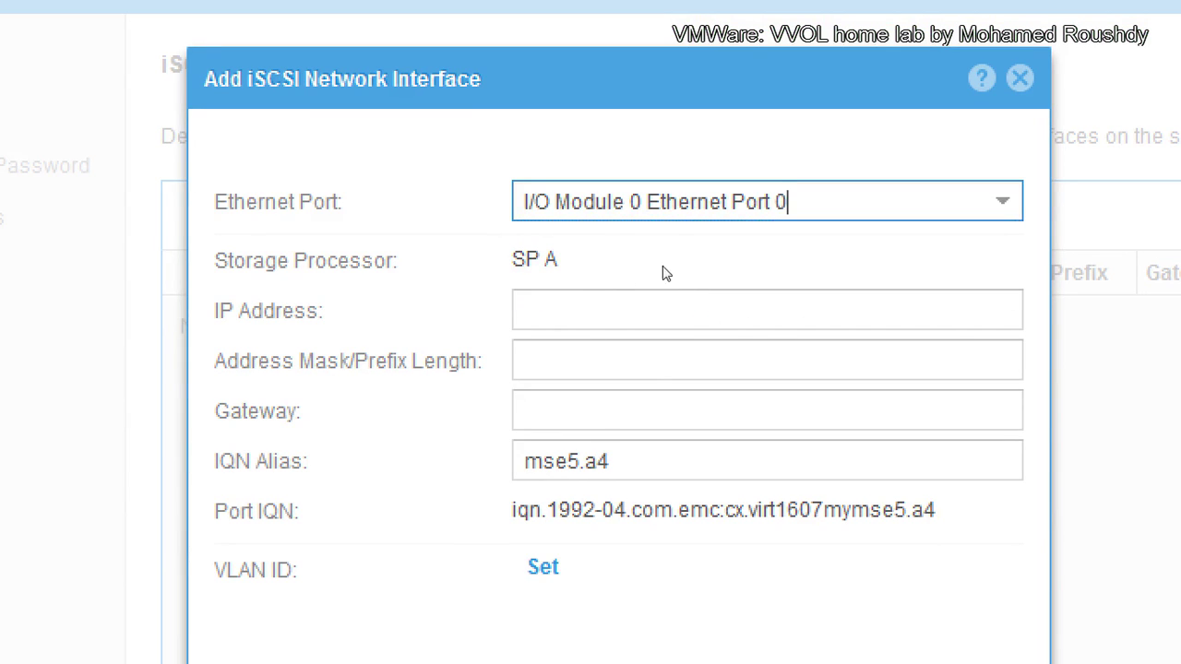
Step: Give the interface IP 172.16.0.191 with mask 255.255.255.0 and save it
{"action": "left_click", "coordinate": [590, 304]}
{"action": "type", "text": "192"}
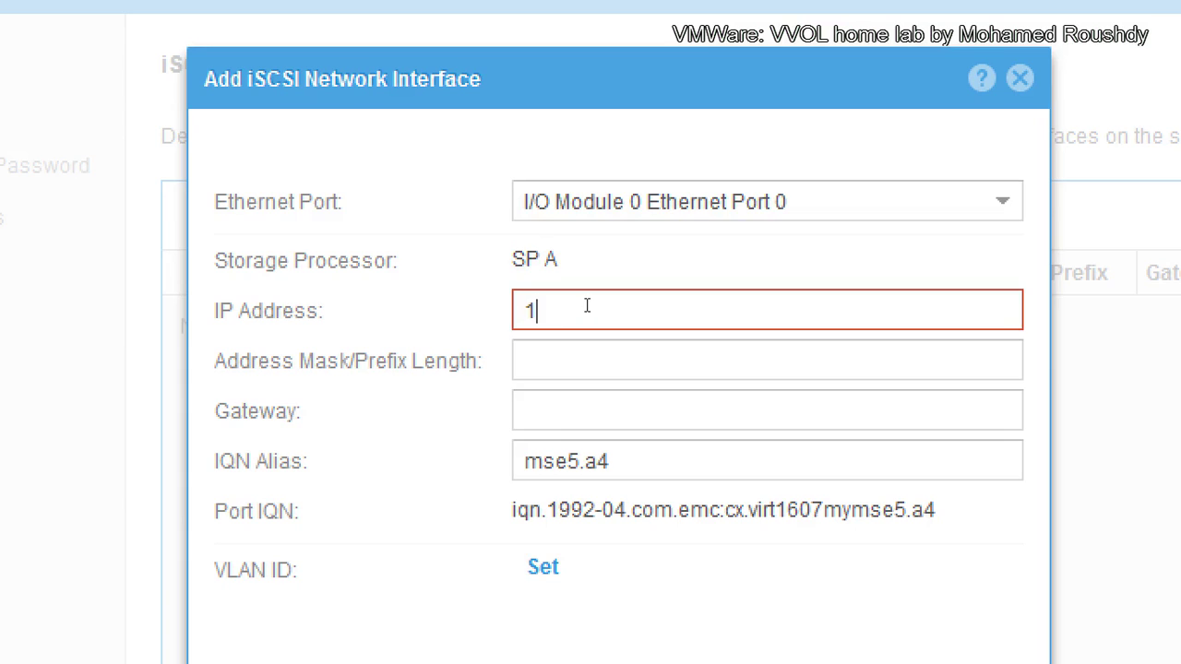
{"action": "key", "text": "BackSpace"}
{"action": "key", "text": "BackSpace"}
{"action": "type", "text": "72.16.0.191"}
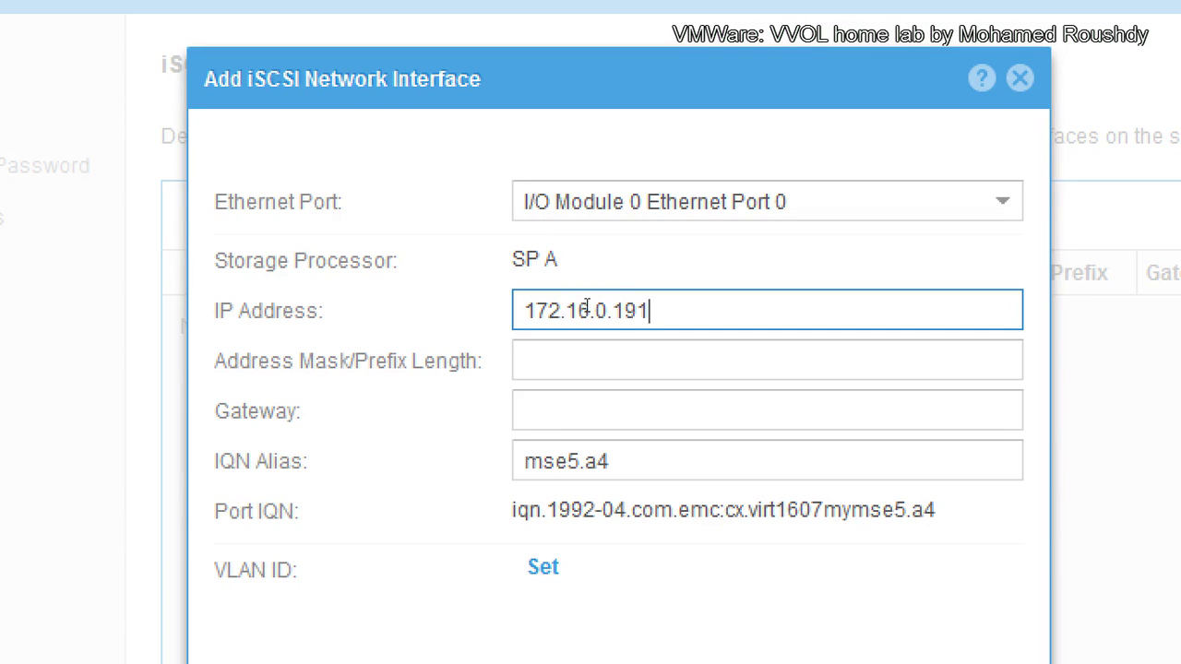
{"action": "key", "text": "Tab"}
{"action": "type", "text": "255."}
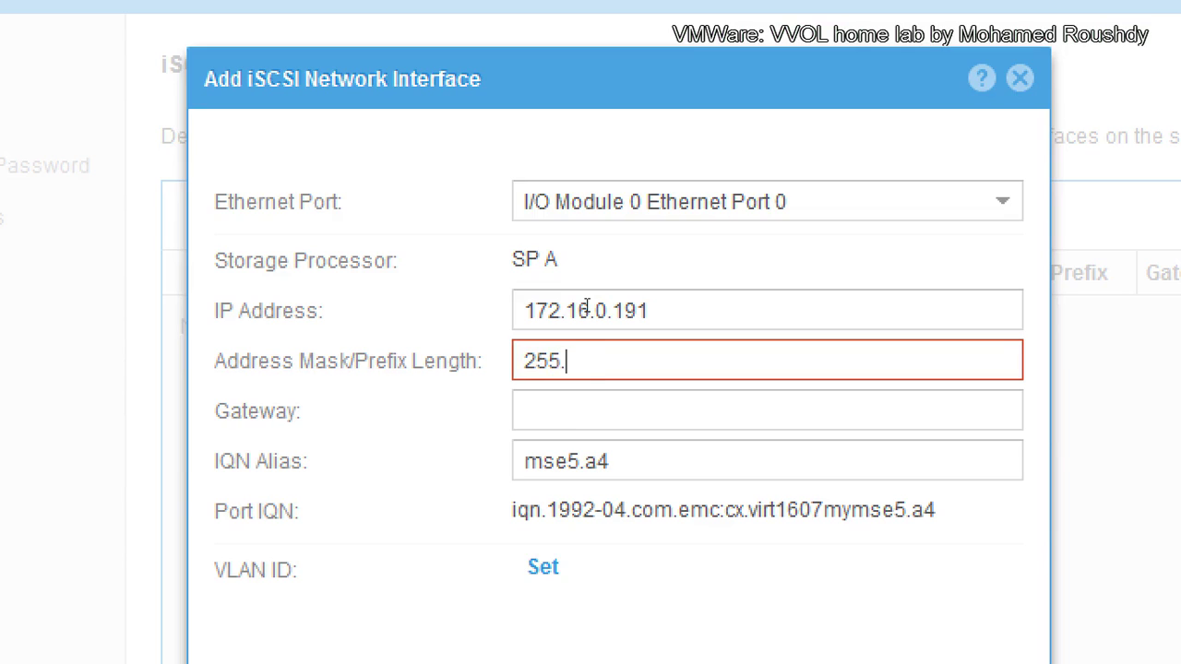
{"action": "type", "text": "255.255.0"}
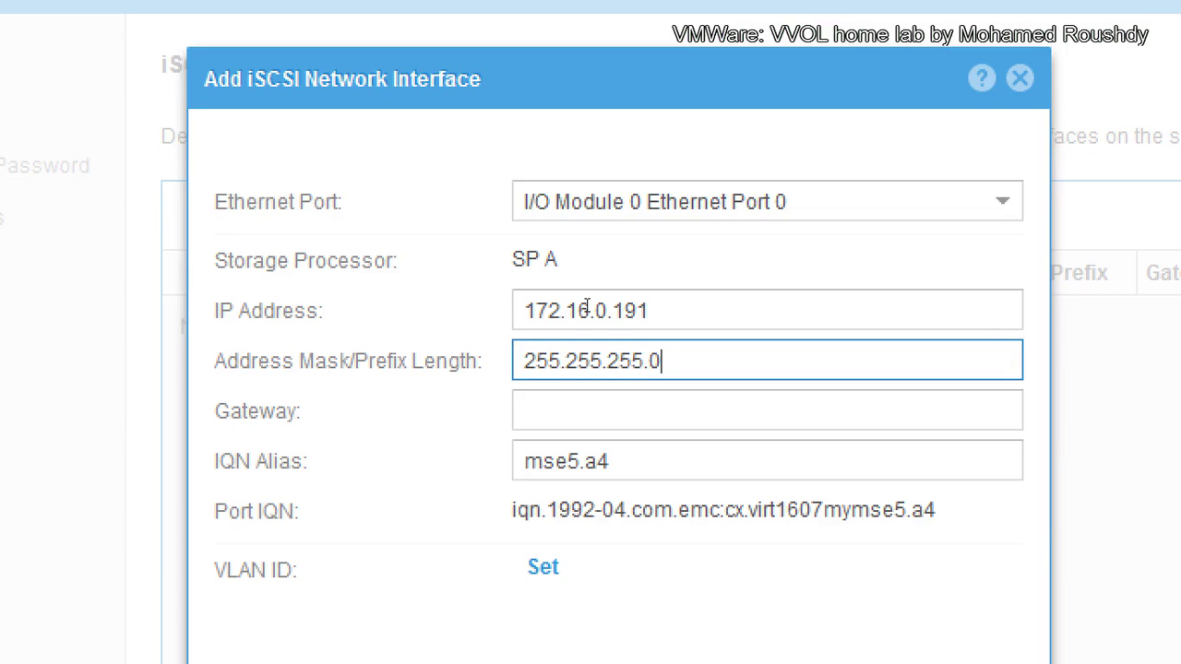
{"action": "key", "text": "Return"}
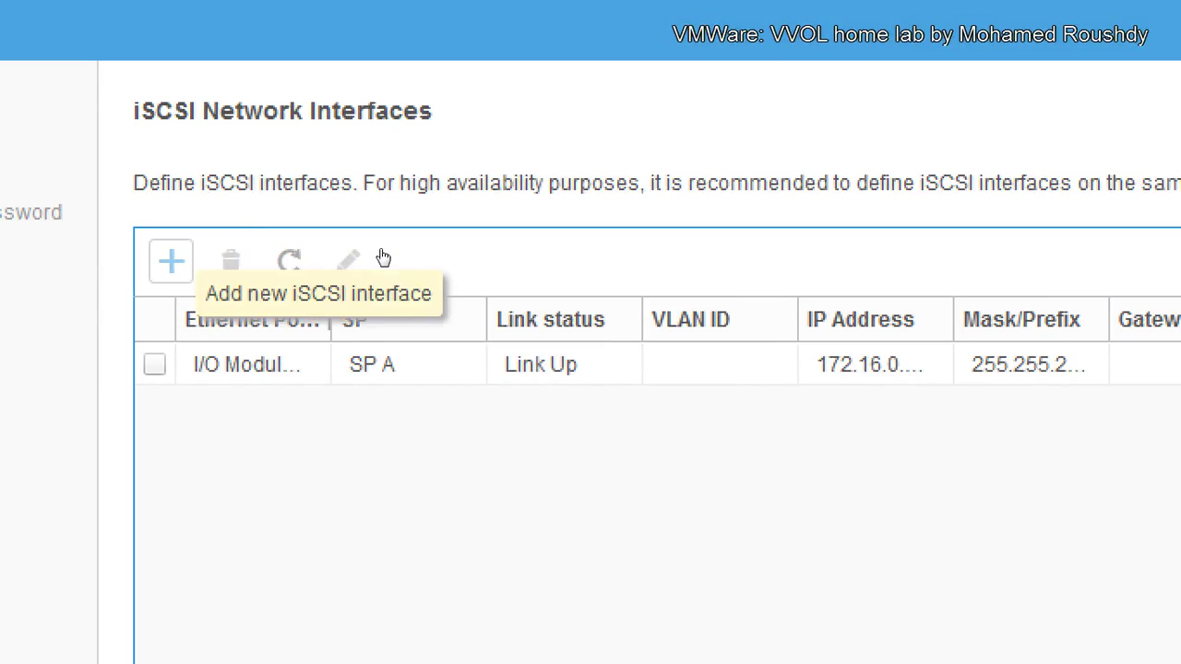
Step: Add an SP A iSCSI interface on Ethernet Port 1 at 172.16.0.192, mask 255.255.255.0
{"action": "left_click", "coordinate": [171, 261]}
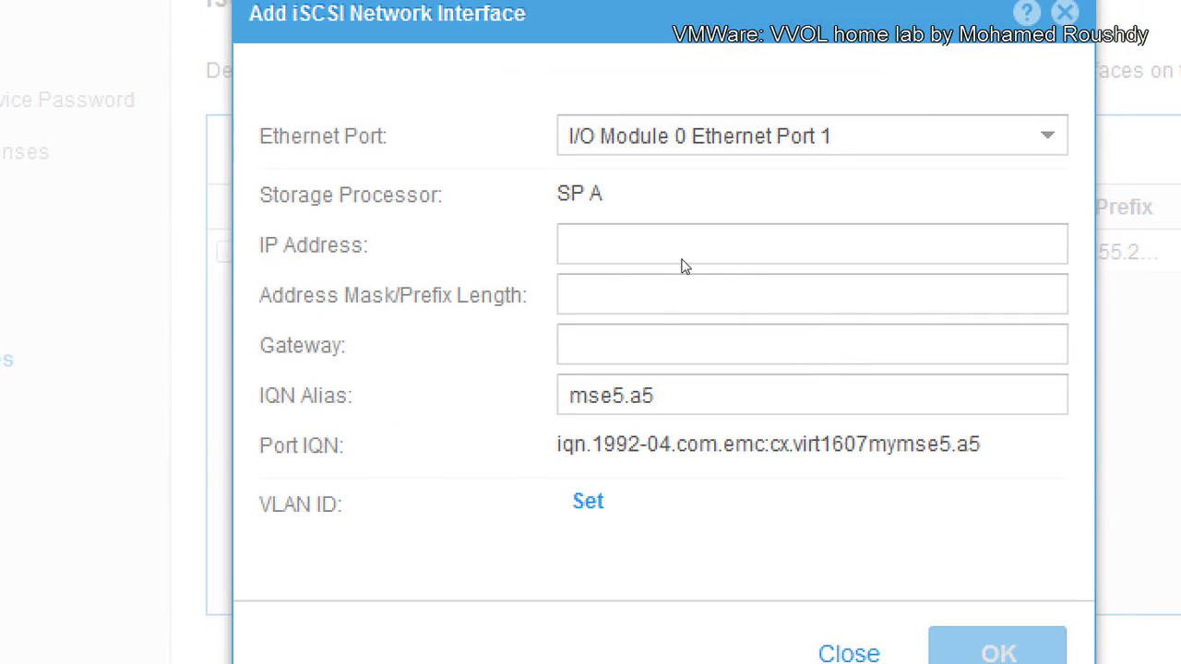
{"action": "key", "text": "Tab"}
{"action": "type", "text": "192.168."}
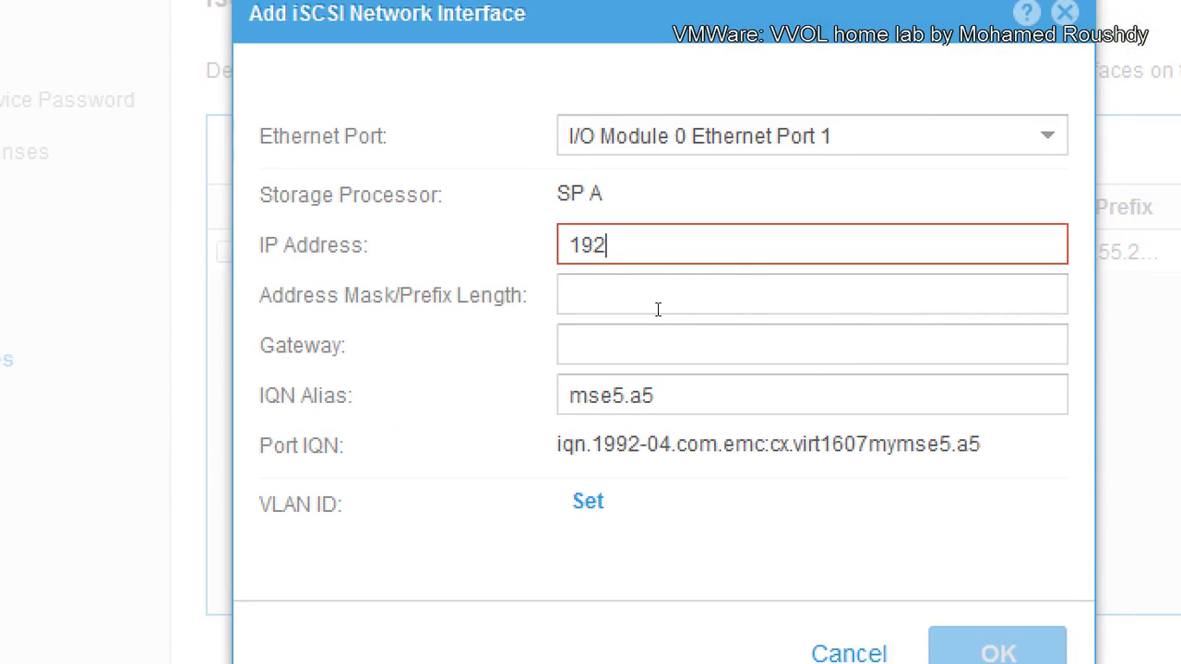
{"action": "key", "text": "BackSpace"}
{"action": "key", "text": "BackSpace"}
{"action": "key", "text": "BackSpace"}
{"action": "key", "text": "BackSpace"}
{"action": "key", "text": "BackSpace"}
{"action": "key", "text": "BackSpace"}
{"action": "key", "text": "BackSpace"}
{"action": "key", "text": "BackSpace"}
{"action": "type", "text": "172.16.0.192"}
{"action": "left_click", "coordinate": [658, 309]}
{"action": "type", "text": "255.255.255.0"}
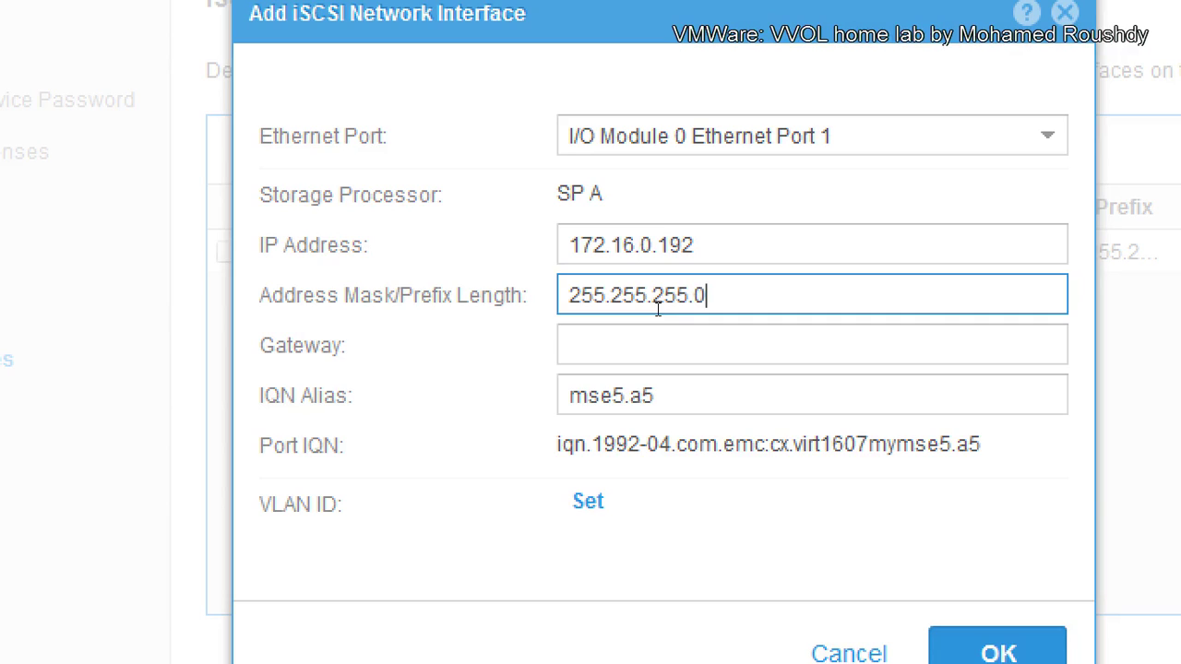
{"action": "key", "text": "Return"}
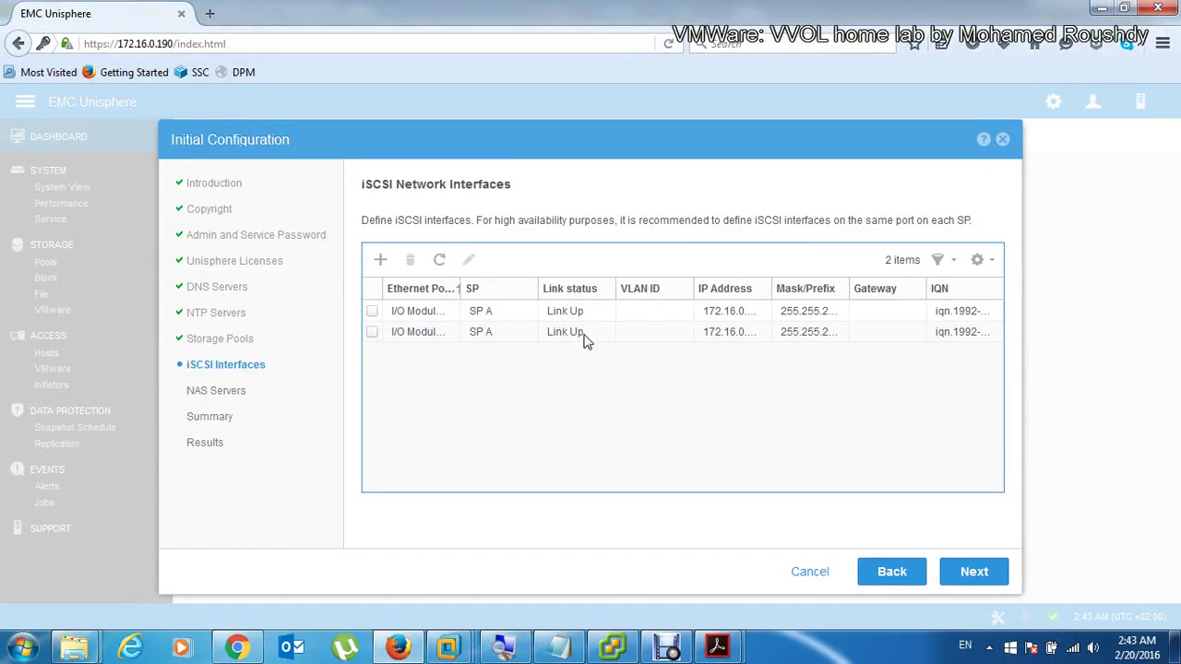
Step: Skip the NAS Servers step, review the summary and finish the Initial Configuration wizard
{"action": "left_click", "coordinate": [989, 571]}
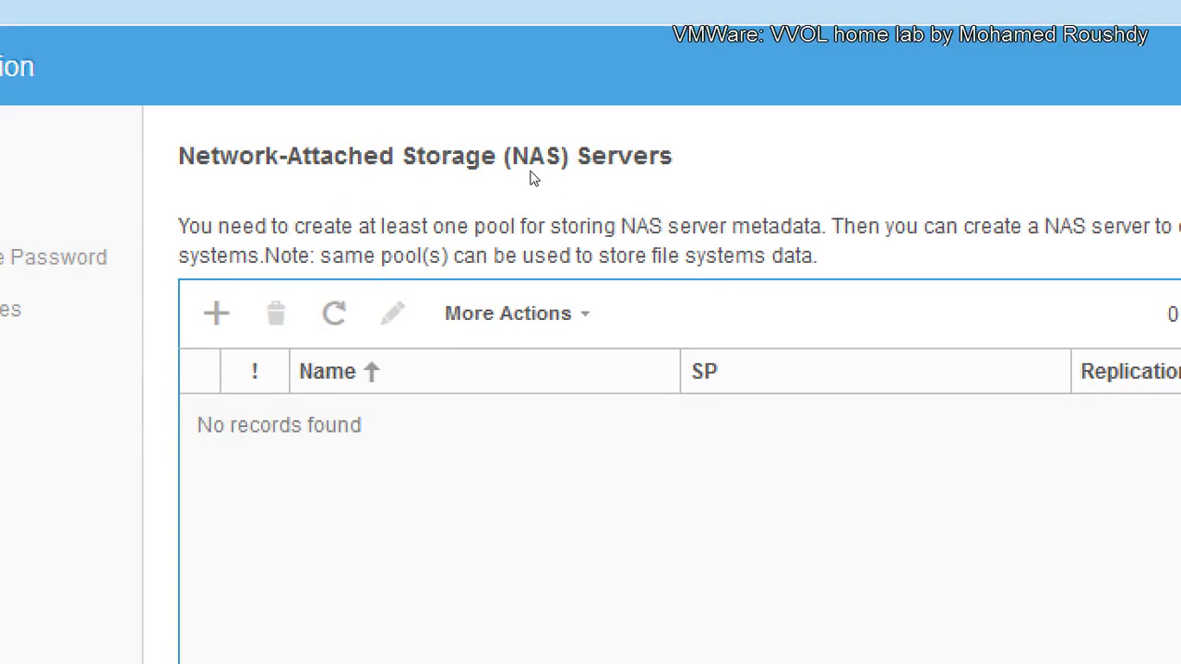
{"action": "left_click", "coordinate": [988, 572]}
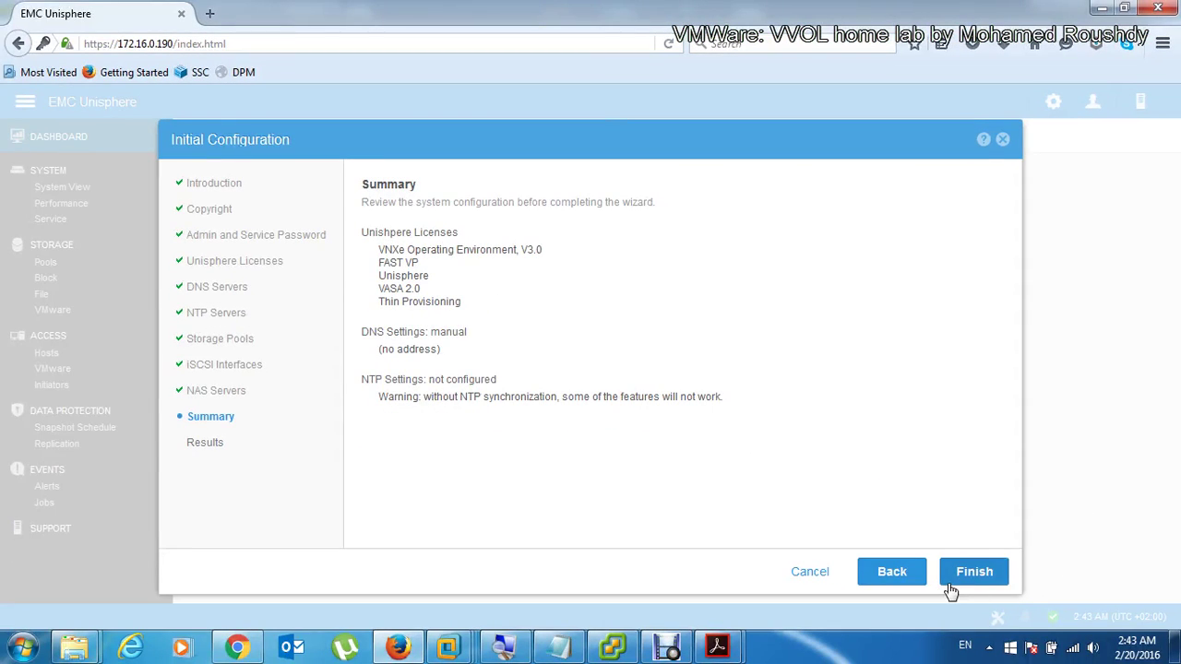
{"action": "left_click", "coordinate": [969, 575]}
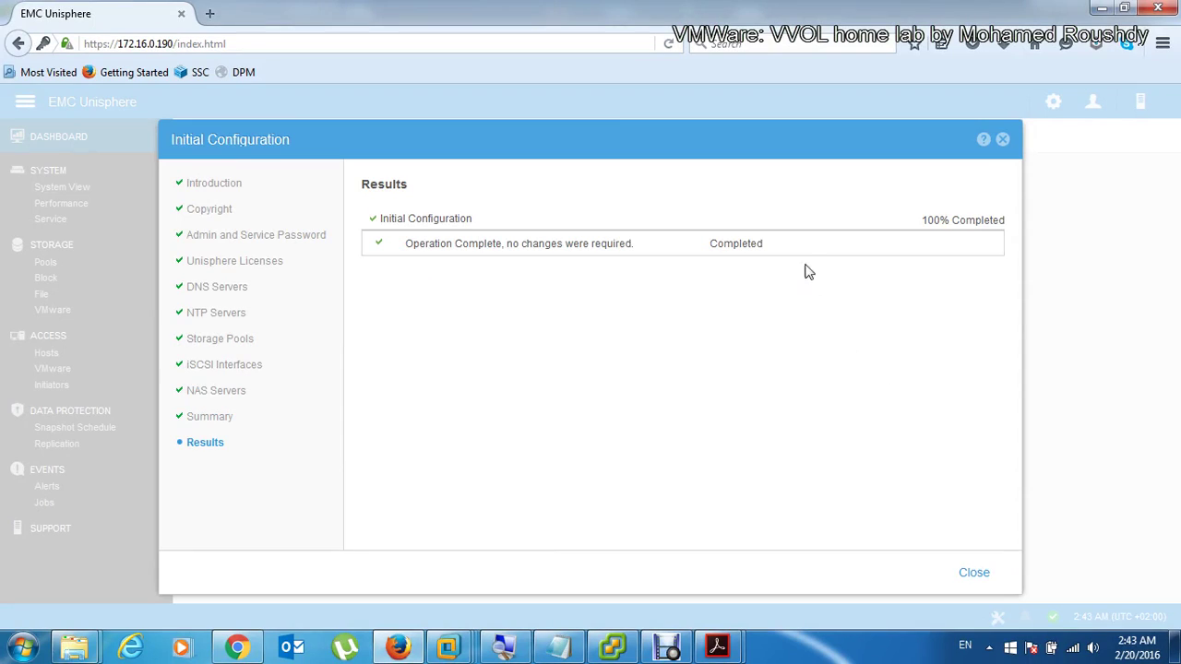
Step: Close the finished wizard and go to the empty Storage Pools page
{"action": "left_click", "coordinate": [983, 577]}
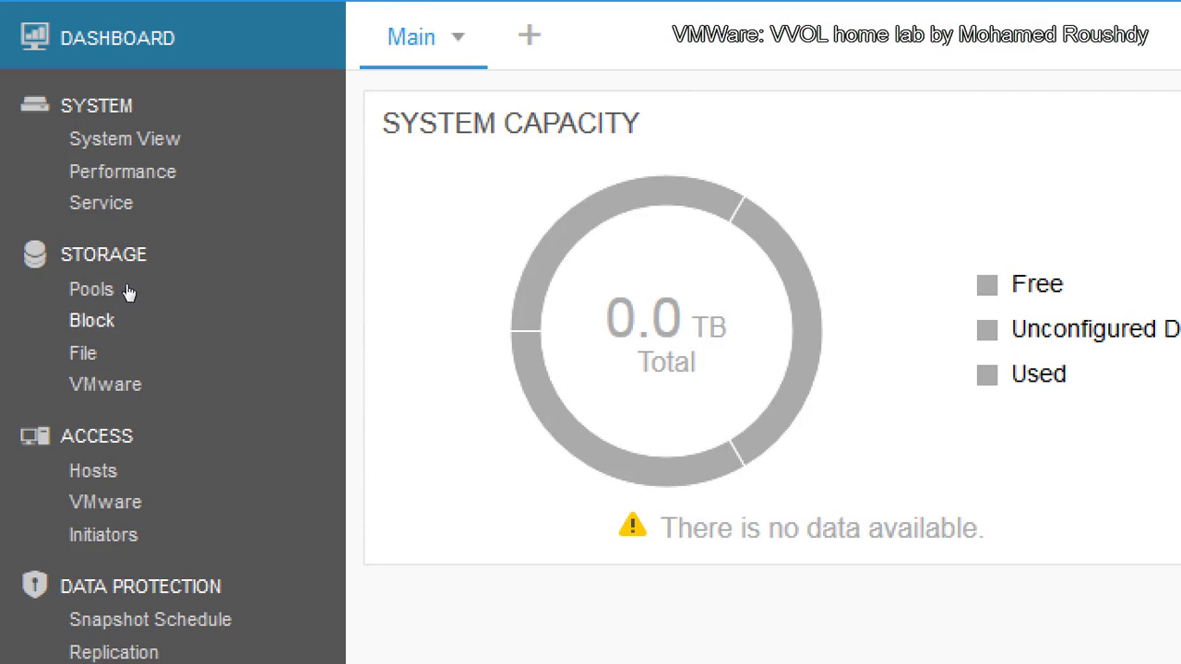
{"action": "left_click", "coordinate": [46, 262]}
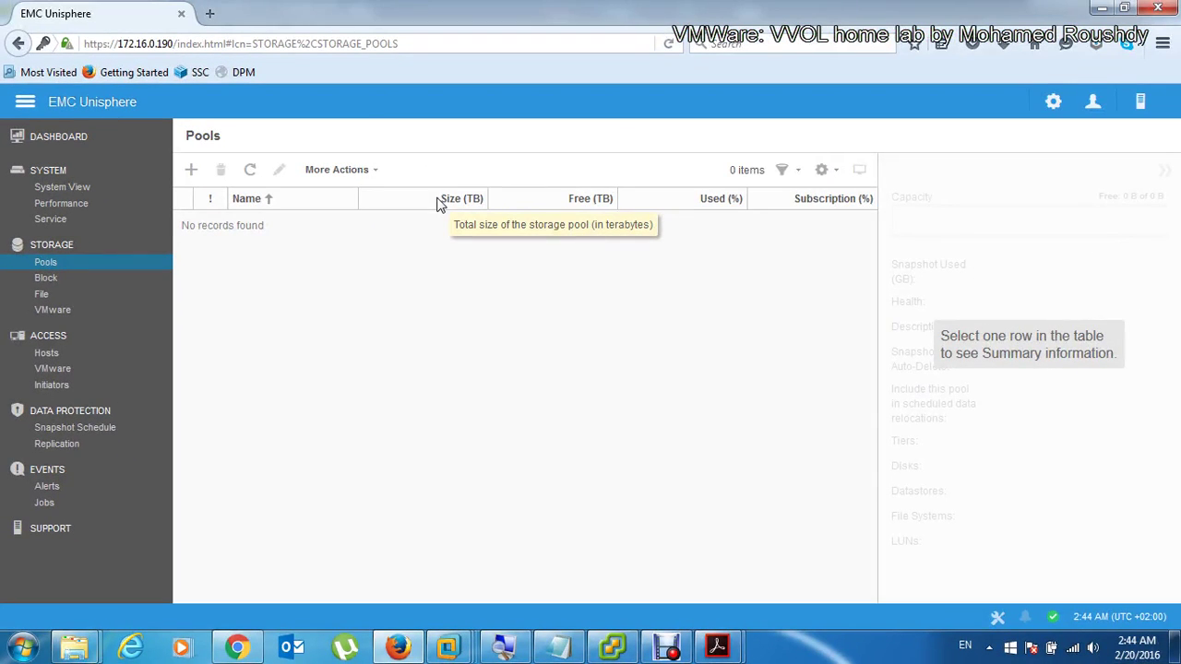
Step: Create a pool named Pool-one with description 'fast hard drives - 15K' and continue
{"action": "left_click", "coordinate": [192, 172]}
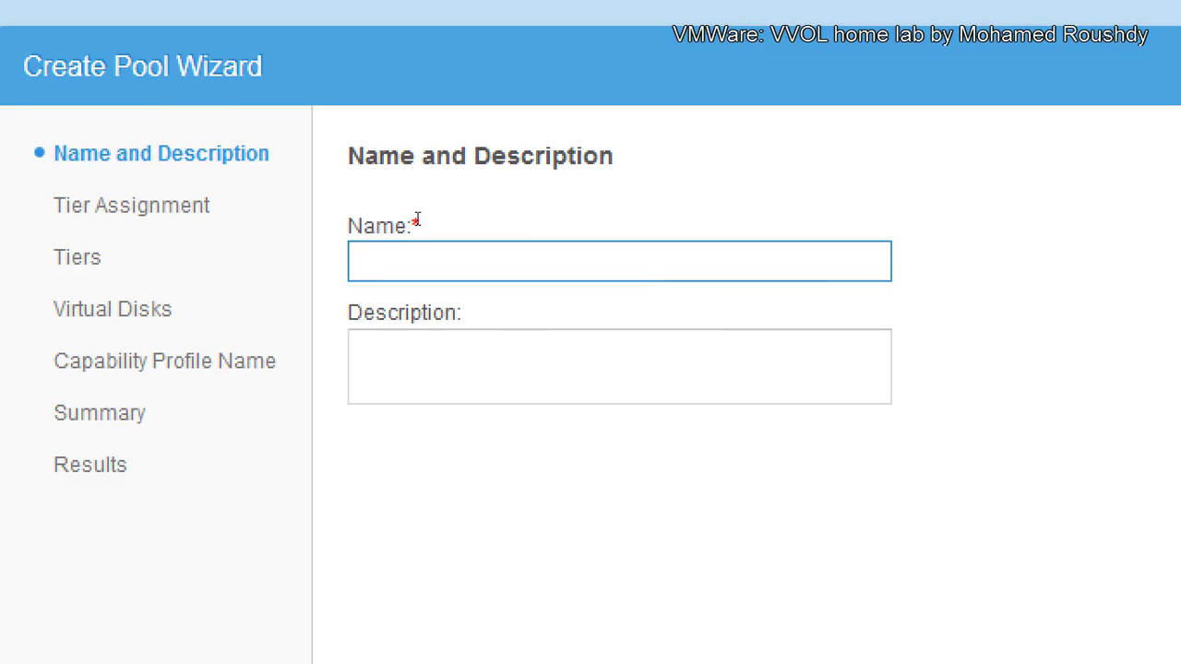
{"action": "type", "text": "Pool-one"}
{"action": "key", "text": "Tab"}
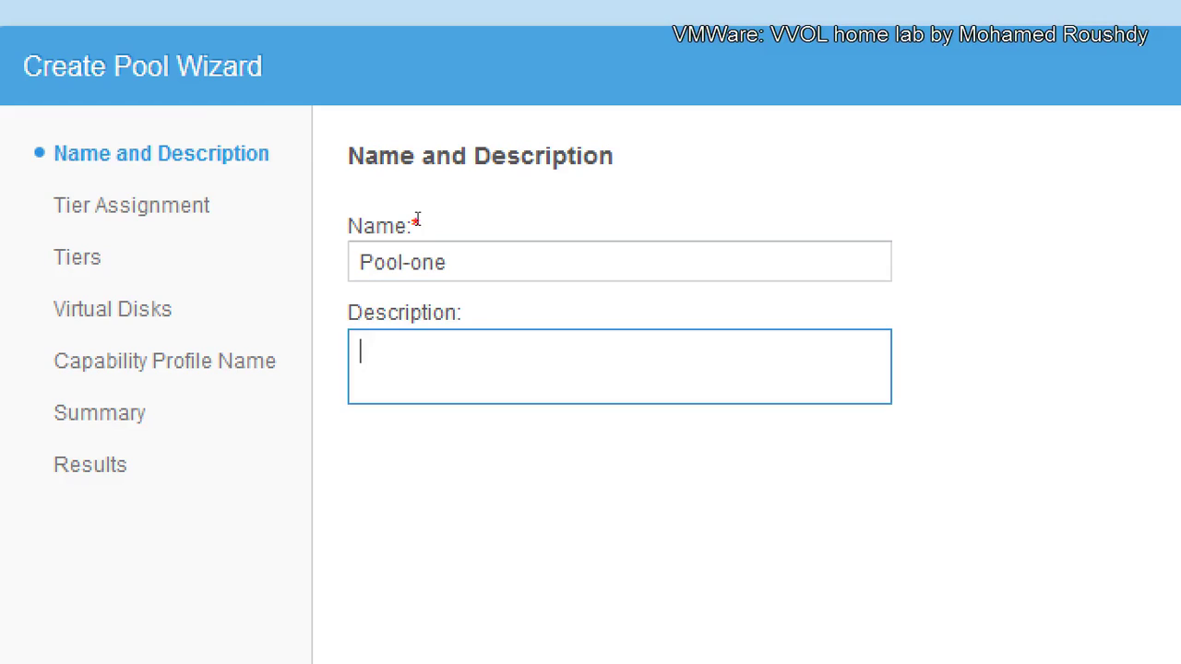
{"action": "type", "text": "fast hard"}
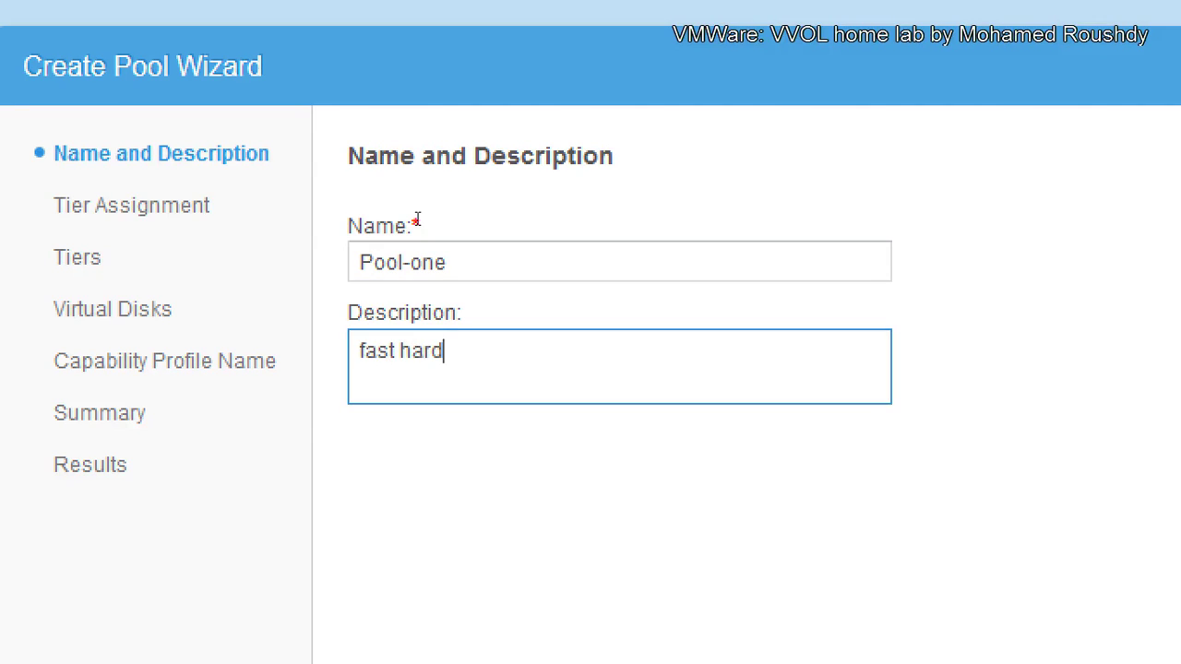
{"action": "type", "text": " drives - SSD"}
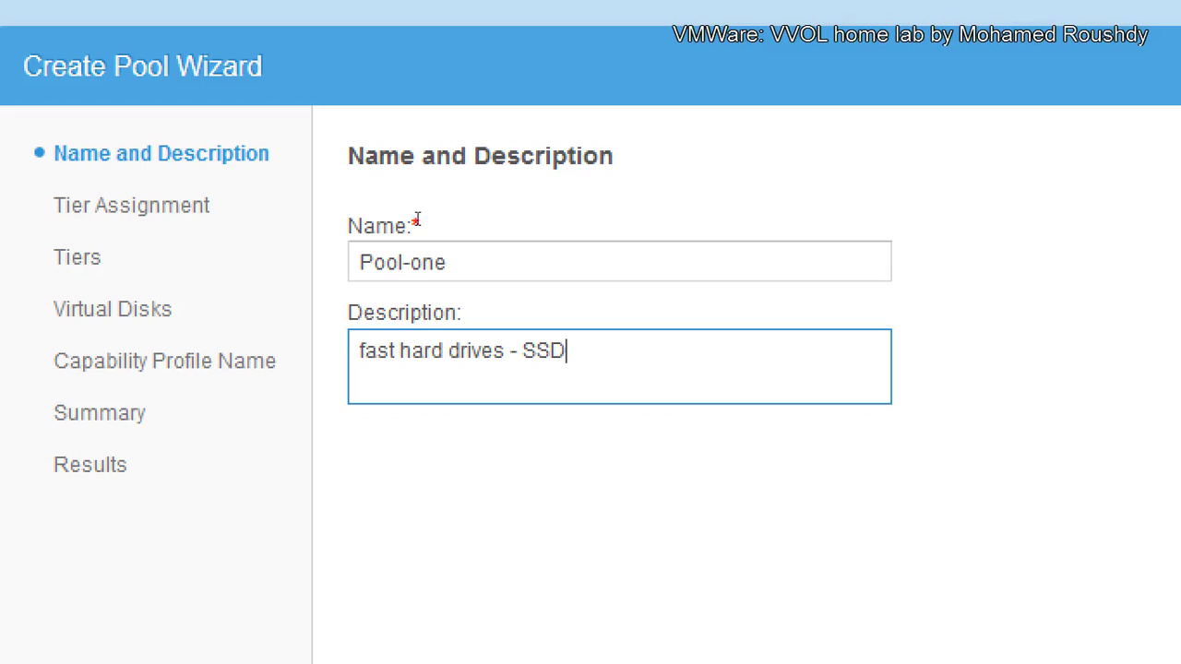
{"action": "key", "text": "BackSpace"}
{"action": "key", "text": "BackSpace"}
{"action": "key", "text": "BackSpace"}
{"action": "type", "text": "15K"}
{"action": "key", "text": "Return"}
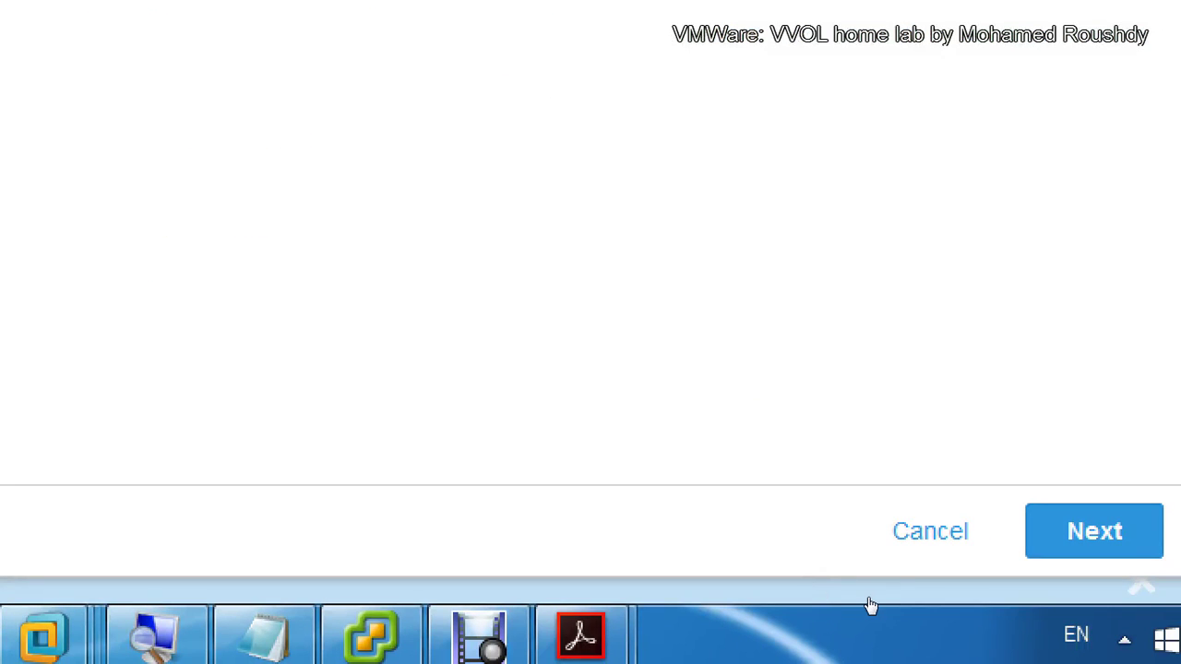
{"action": "left_click", "coordinate": [1038, 552]}
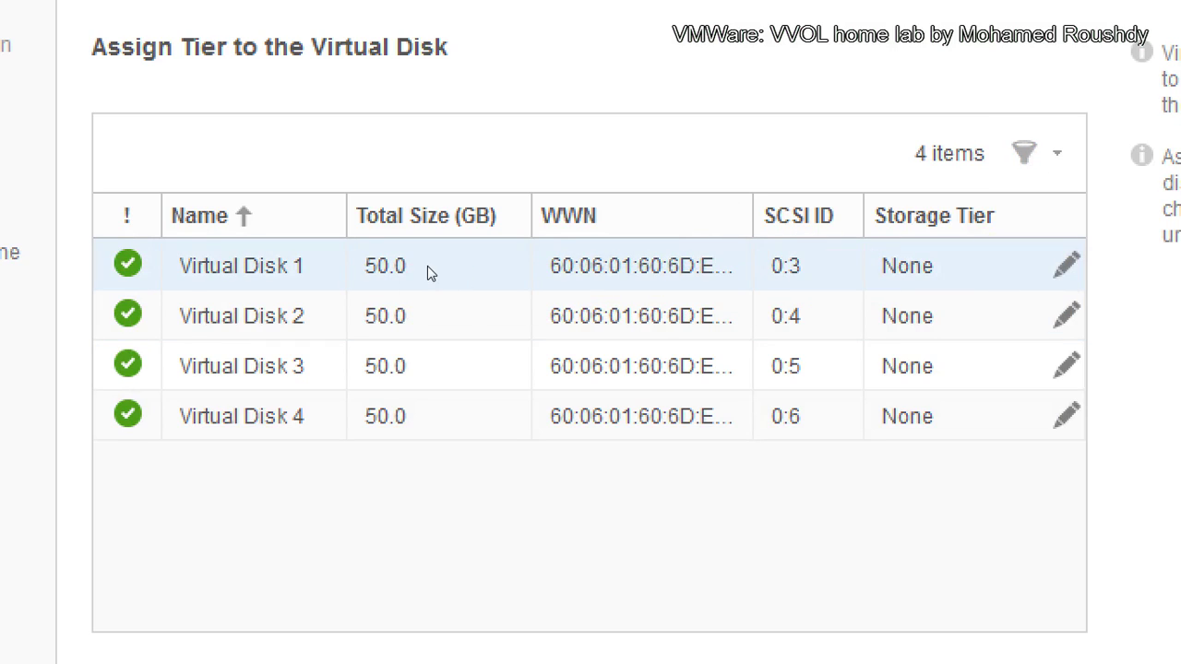
Step: Assign Extreme Performance Tier to Virtual Disks 1 and 2
{"action": "left_click", "coordinate": [818, 279]}
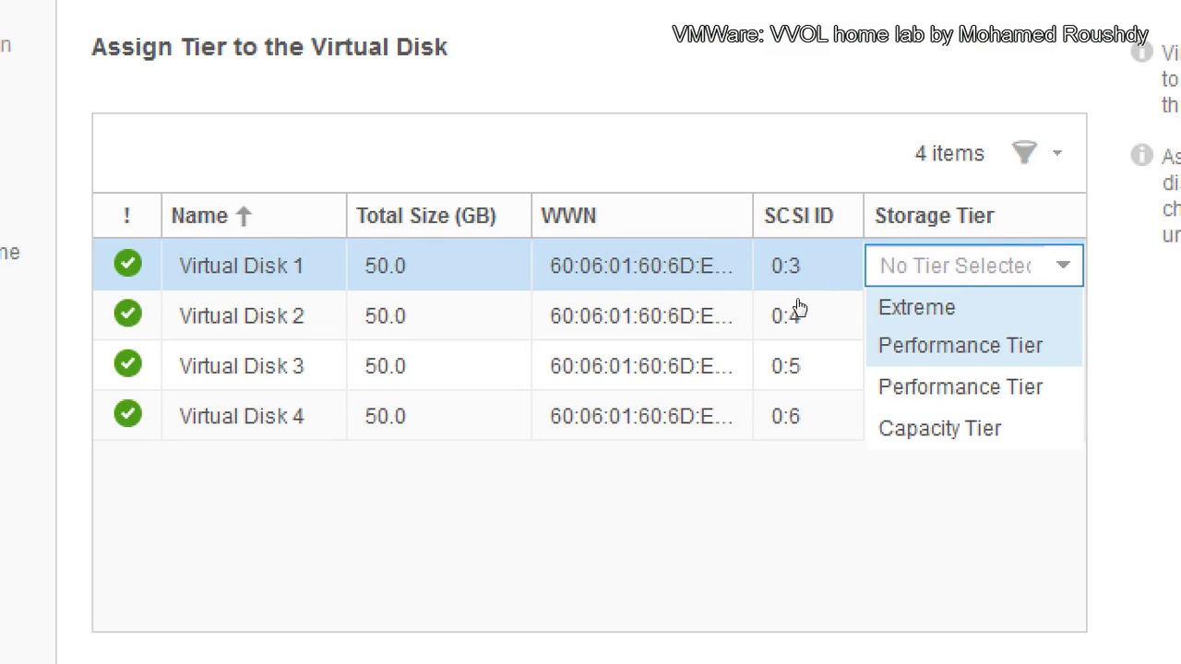
{"action": "key", "text": "Return"}
{"action": "left_click", "coordinate": [818, 308]}
{"action": "key", "text": "Down"}
{"action": "key", "text": "Return"}
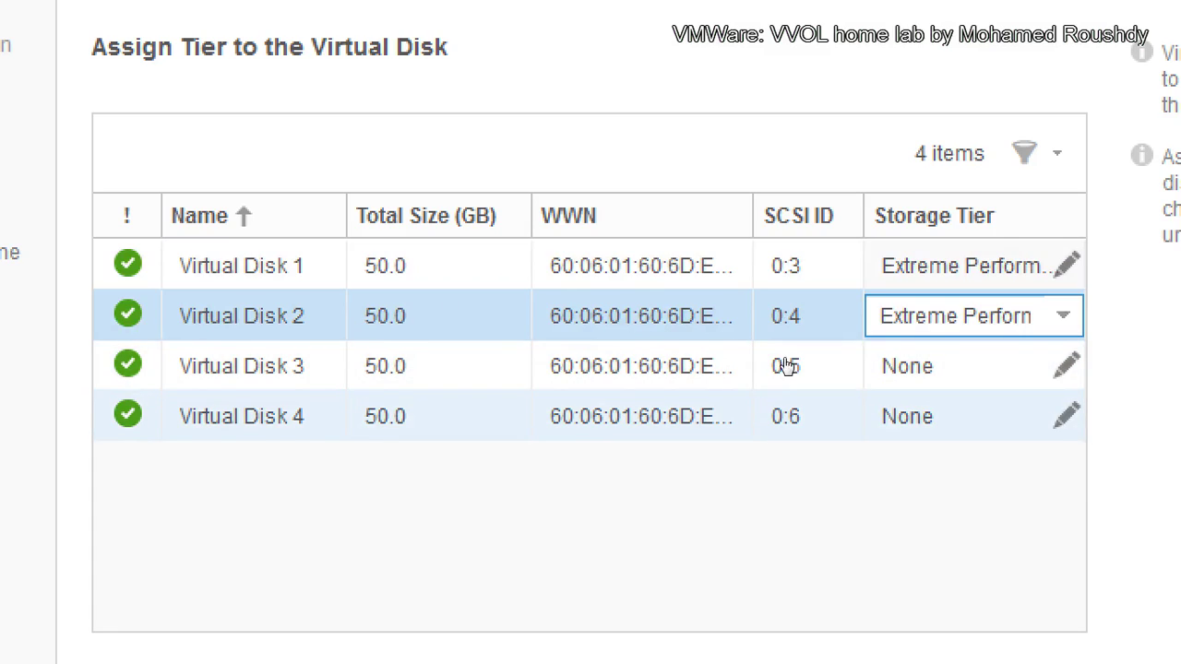
Step: Assign Capacity Tier to Virtual Disks 3 and 4 and continue
{"action": "key", "text": "Return"}
{"action": "key", "text": "Down"}
{"action": "key", "text": "Down"}
{"action": "key", "text": "Down"}
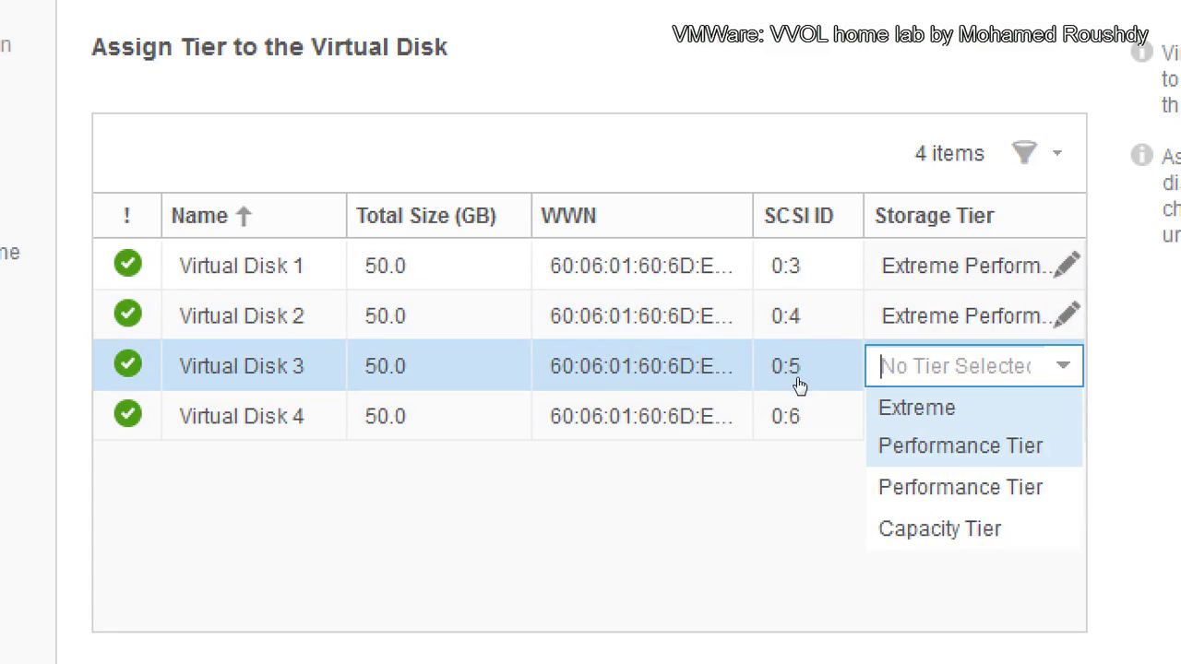
{"action": "key", "text": "Return"}
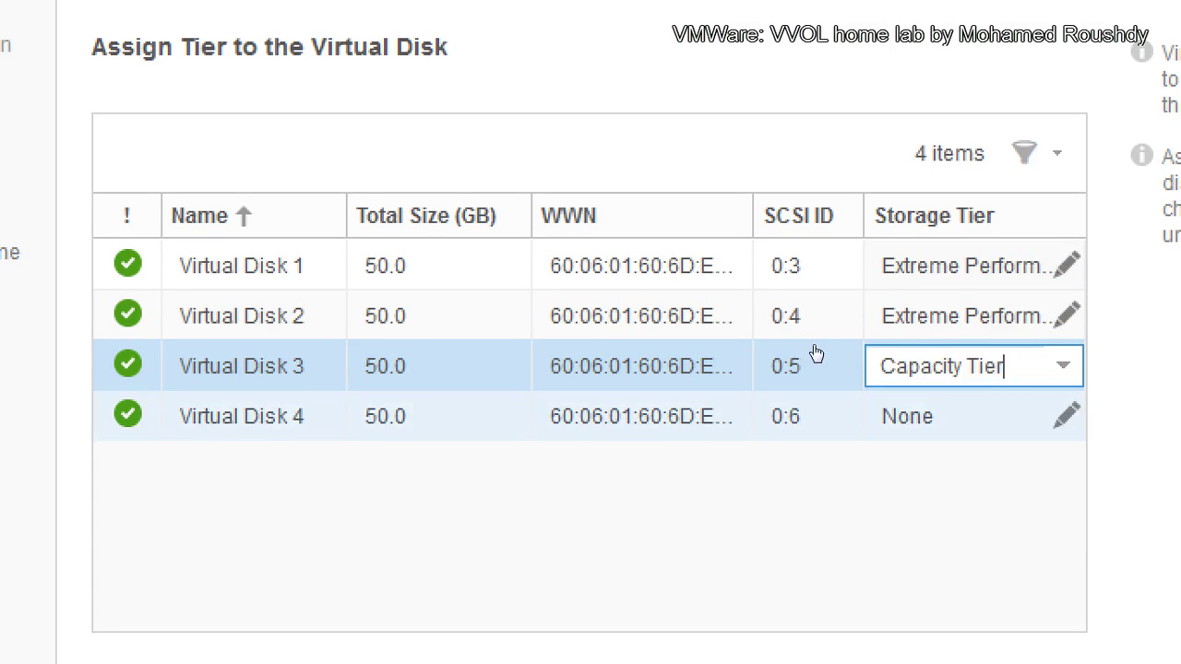
{"action": "left_click", "coordinate": [783, 420]}
{"action": "key", "text": "Down"}
{"action": "key", "text": "Down"}
{"action": "key", "text": "Down"}
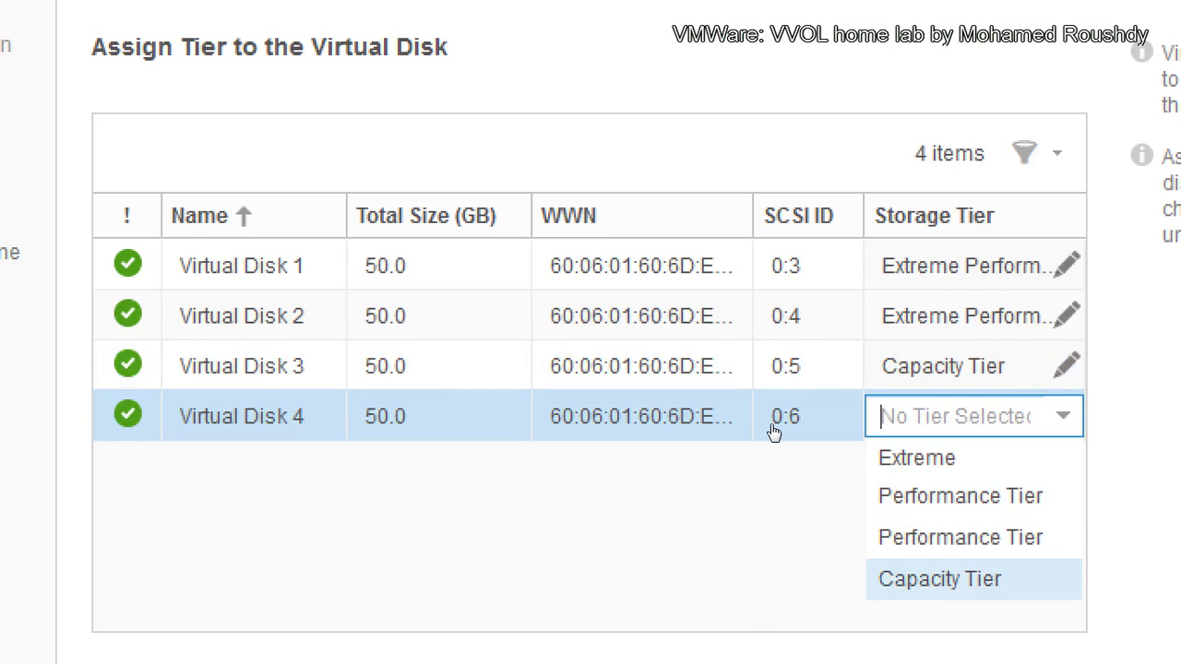
{"action": "key", "text": "Return"}
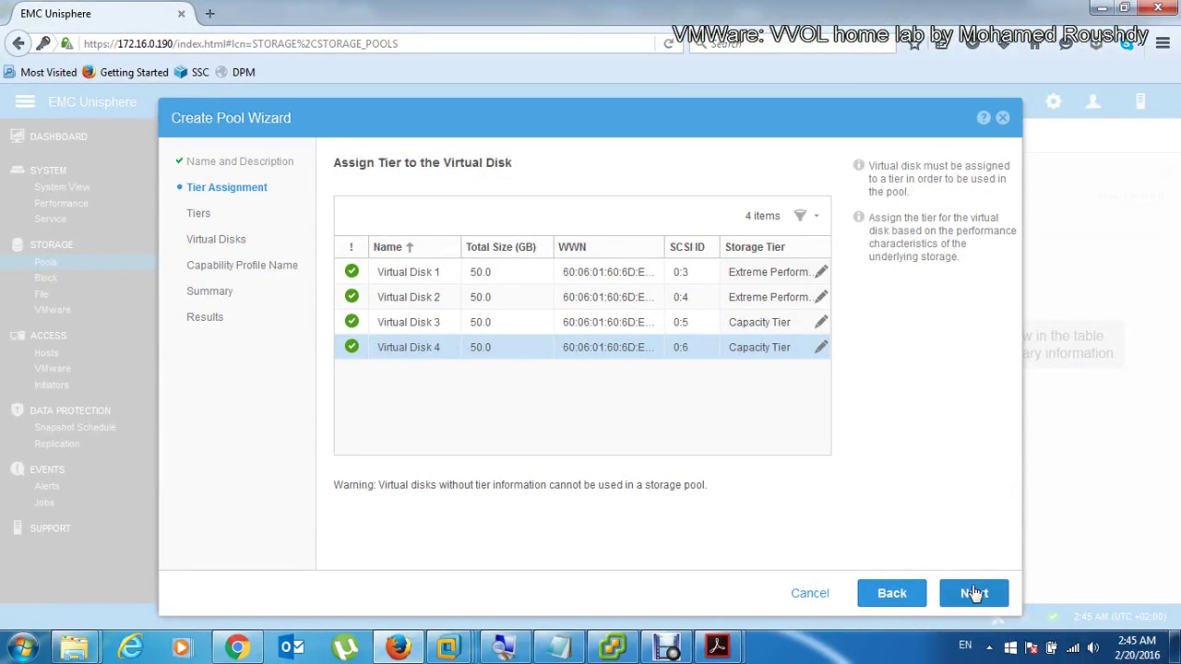
{"action": "left_click", "coordinate": [975, 594]}
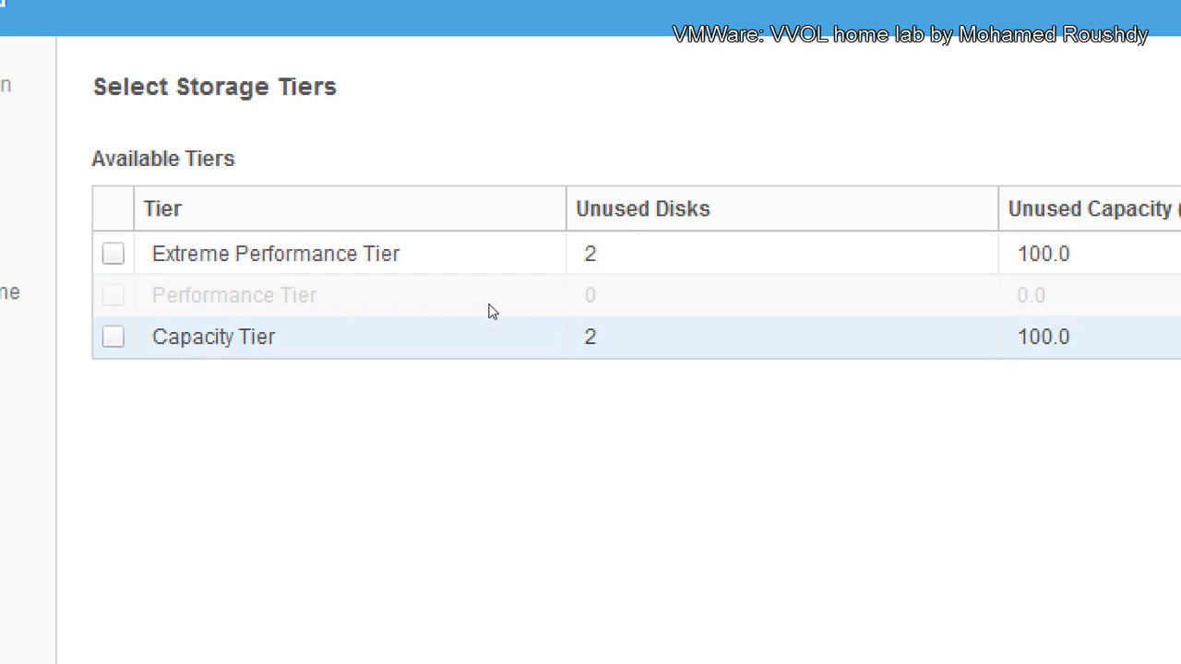
Step: Select the Extreme Performance Tier and keep Virtual Disks 1 and 2 (100 GB)
{"action": "left_click", "coordinate": [349, 254]}
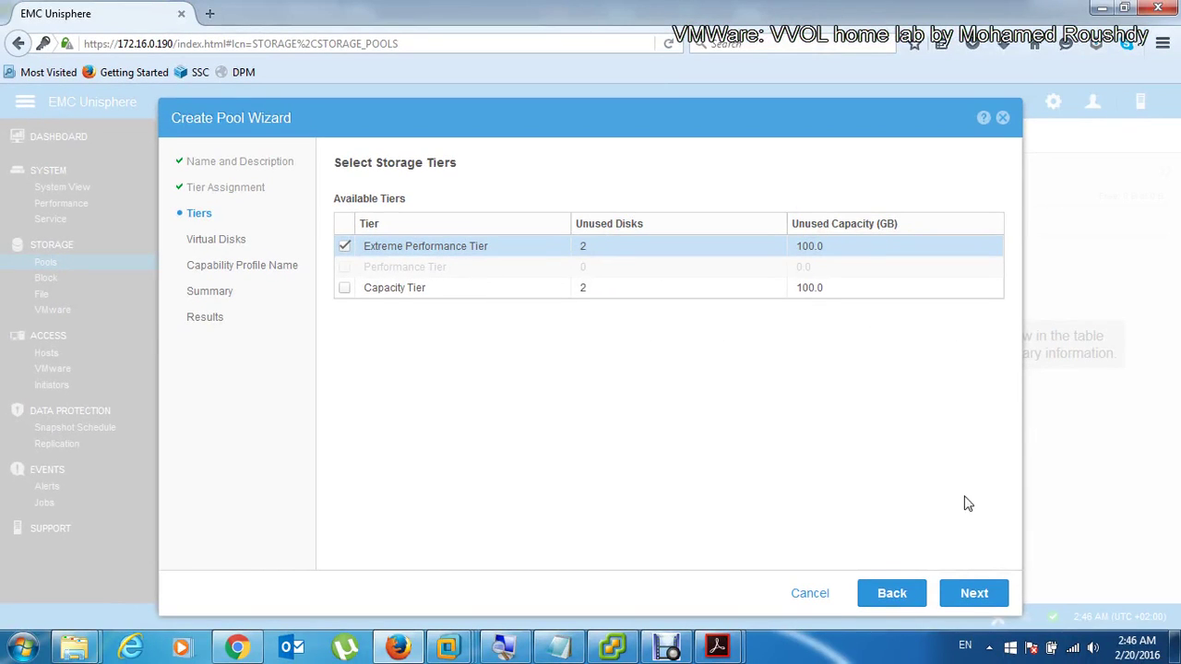
{"action": "left_click", "coordinate": [973, 593]}
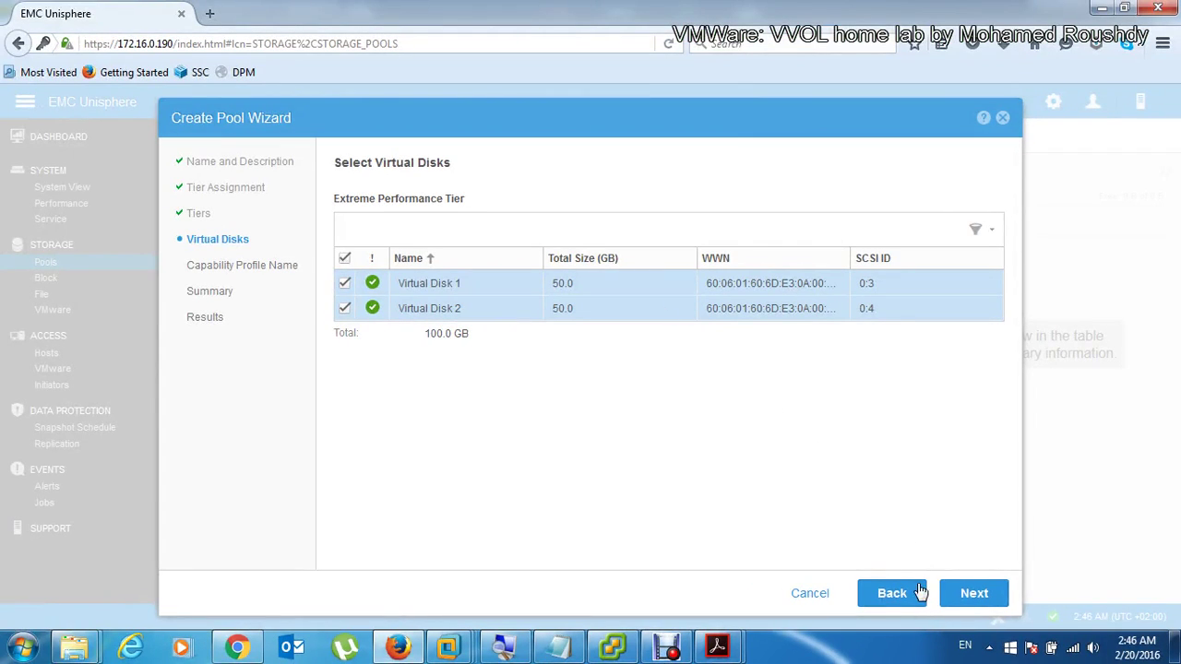
{"action": "left_click", "coordinate": [974, 593]}
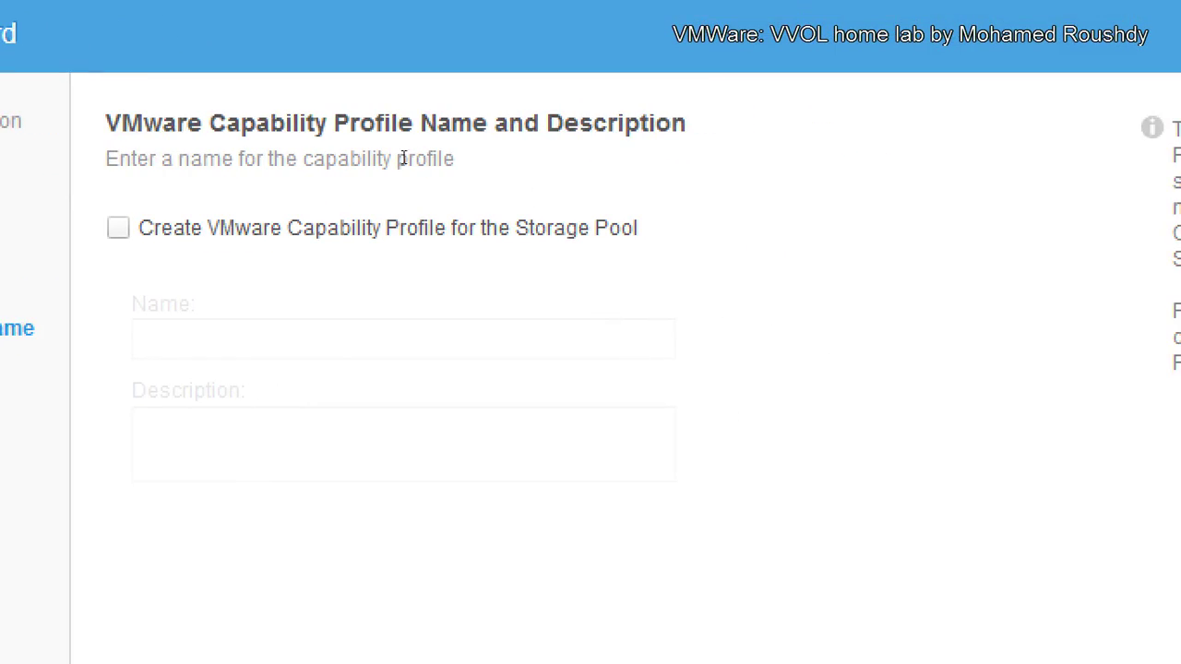
Step: Enable a VMware capability profile named PerfGolden and continue to its constraints
{"action": "left_click", "coordinate": [342, 224]}
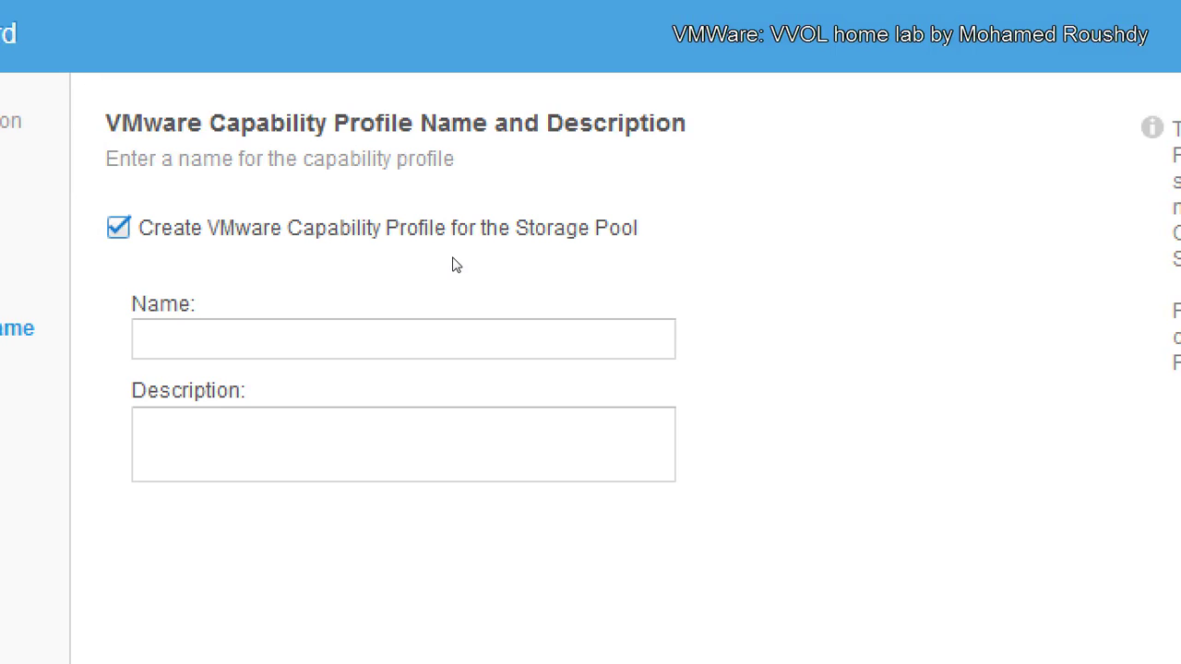
{"action": "left_click", "coordinate": [446, 356]}
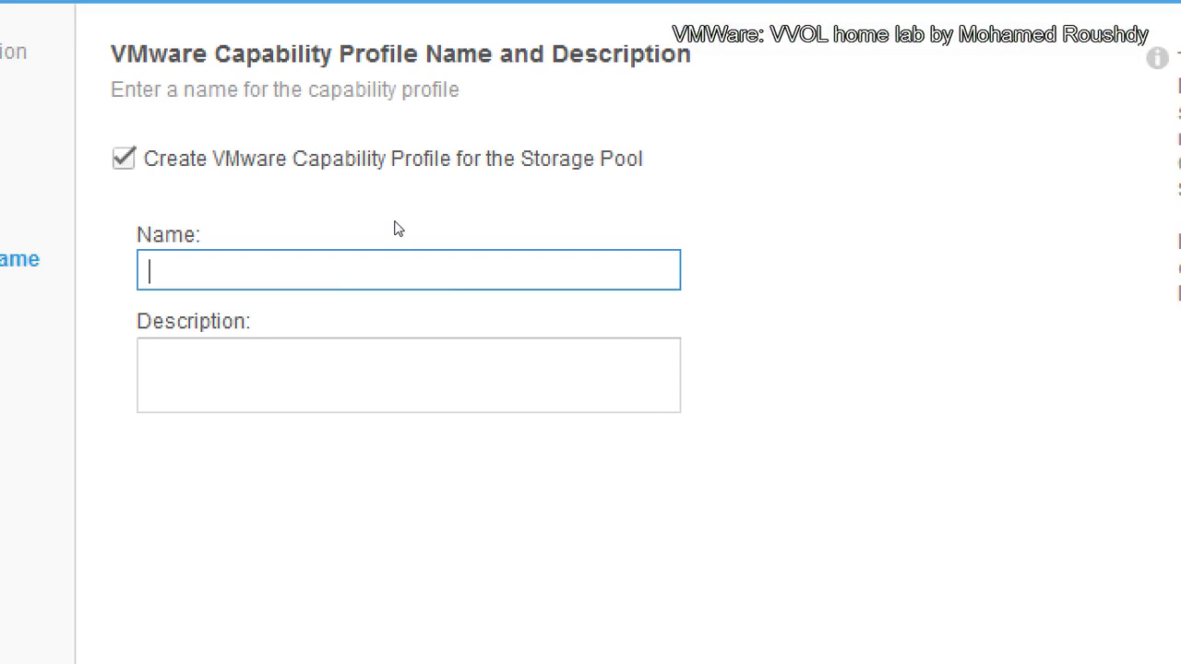
{"action": "type", "text": "PerfGolden"}
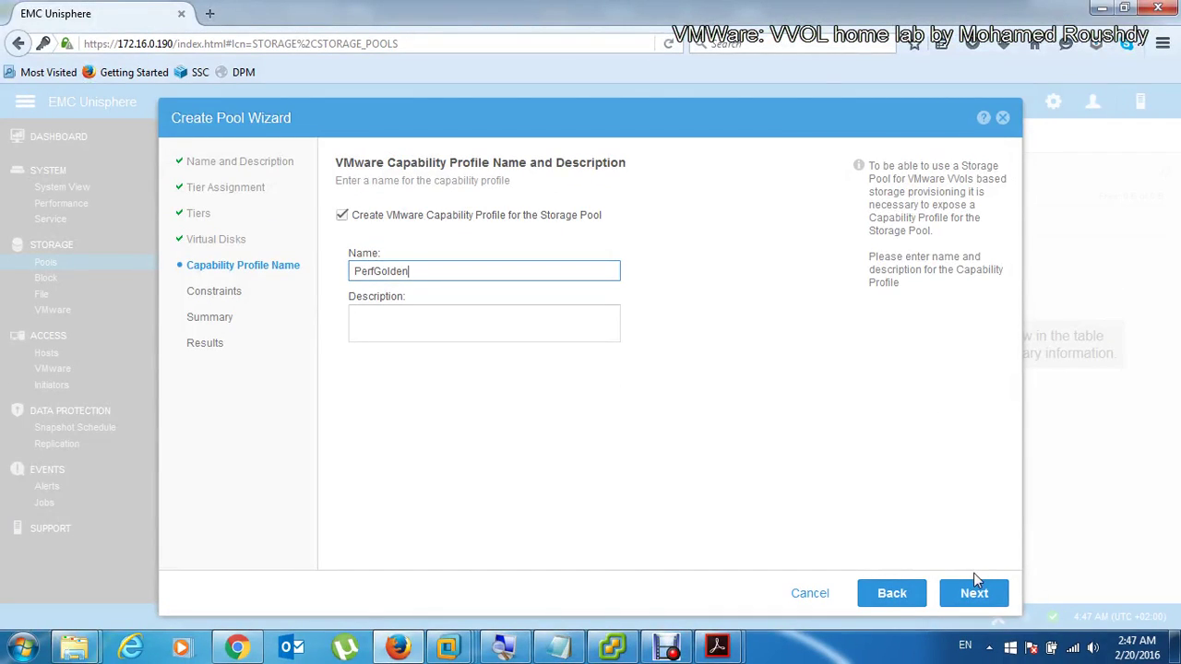
{"action": "left_click", "coordinate": [974, 590]}
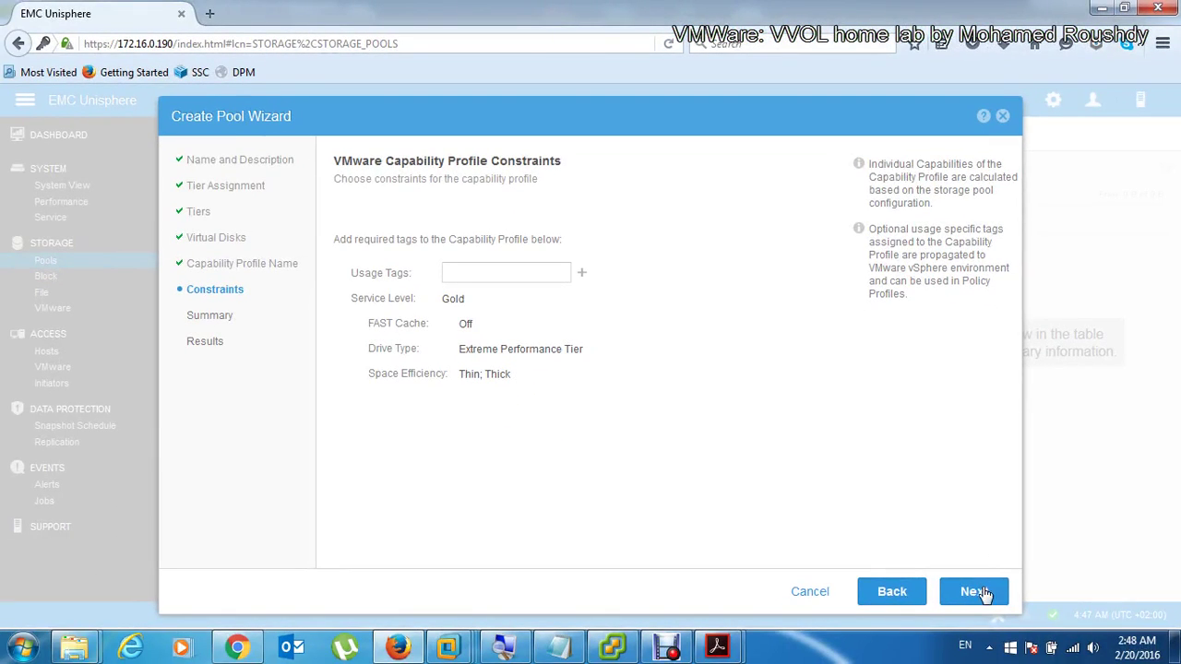
Step: Accept the Gold constraints, review the summary and finish creating Pool-one
{"action": "left_click", "coordinate": [982, 589]}
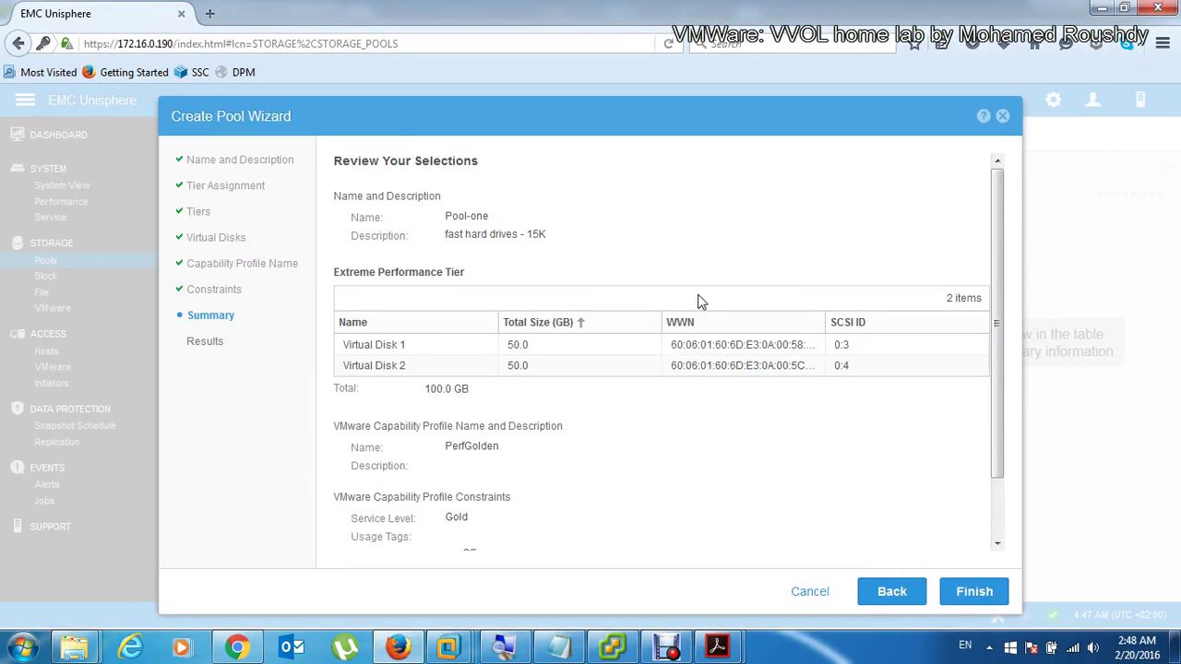
{"action": "left_click", "coordinate": [962, 597]}
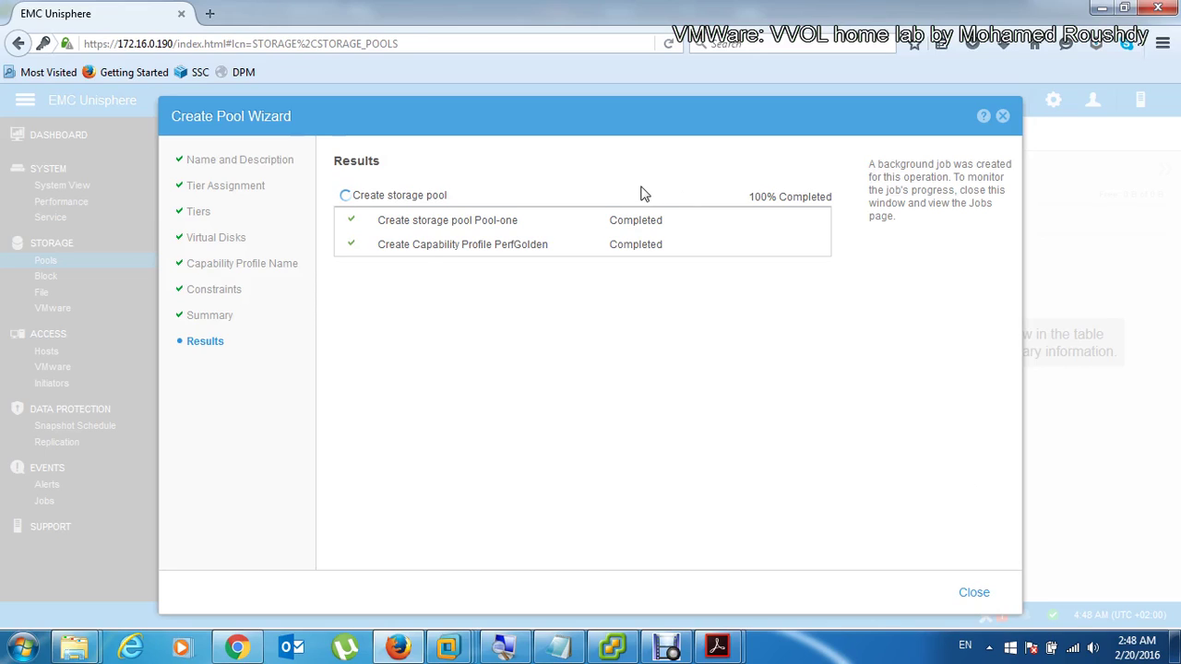
Step: Close the wizard once Pool-one and the PerfGolden profile are created
{"action": "left_click", "coordinate": [980, 597]}
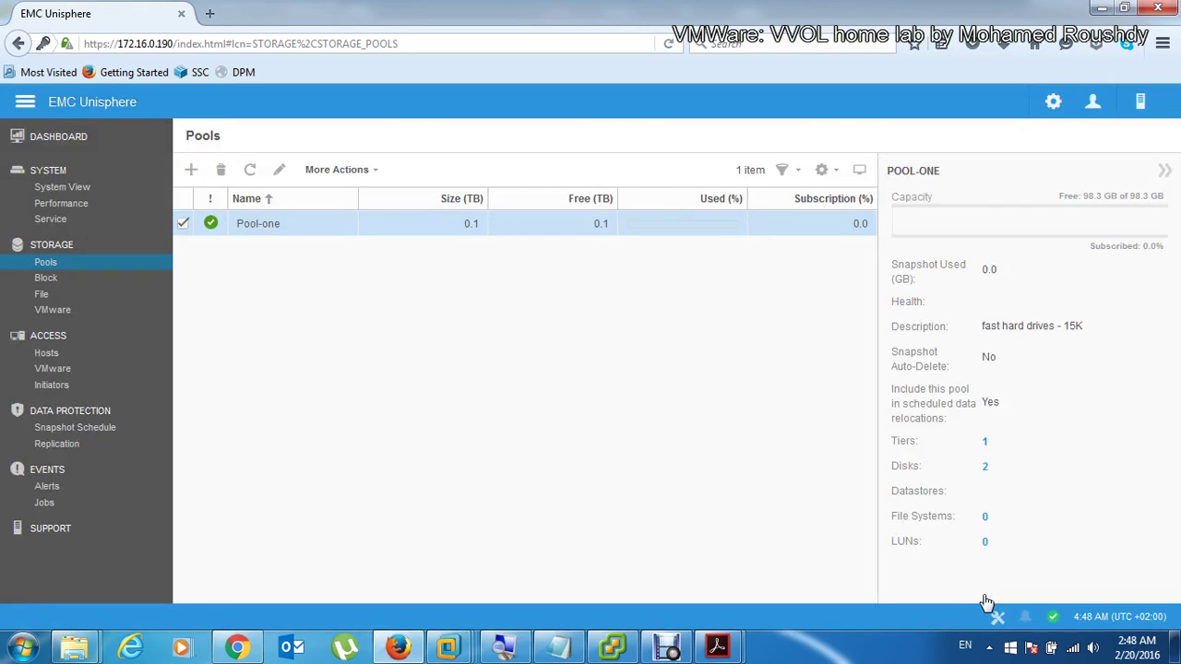
Step: Start a second Create Pool wizard, then cancel it
{"action": "left_click", "coordinate": [192, 172]}
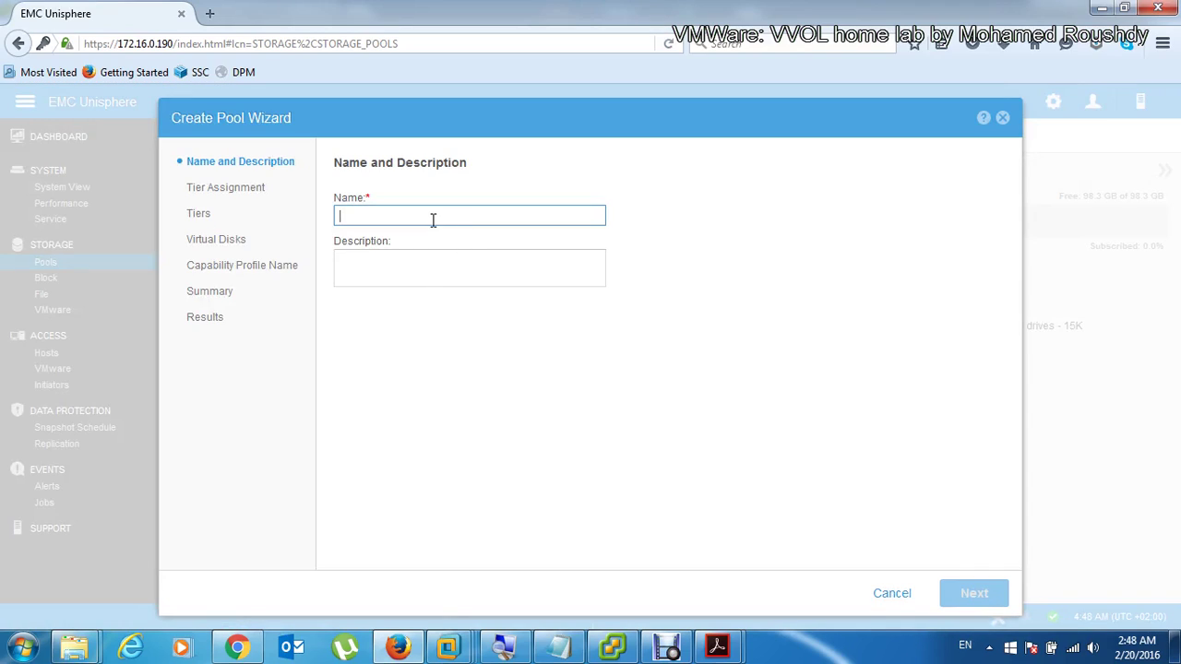
{"action": "left_click_drag", "start_coordinate": [422, 125], "coordinate": [385, 84]}
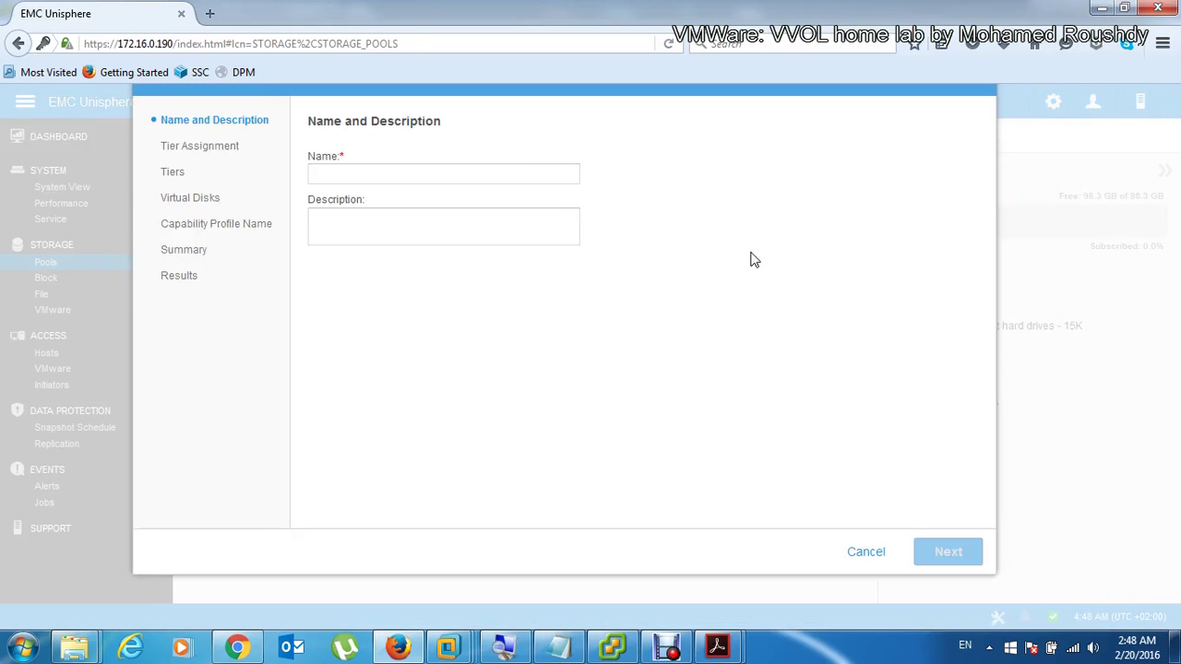
{"action": "left_click", "coordinate": [496, 174]}
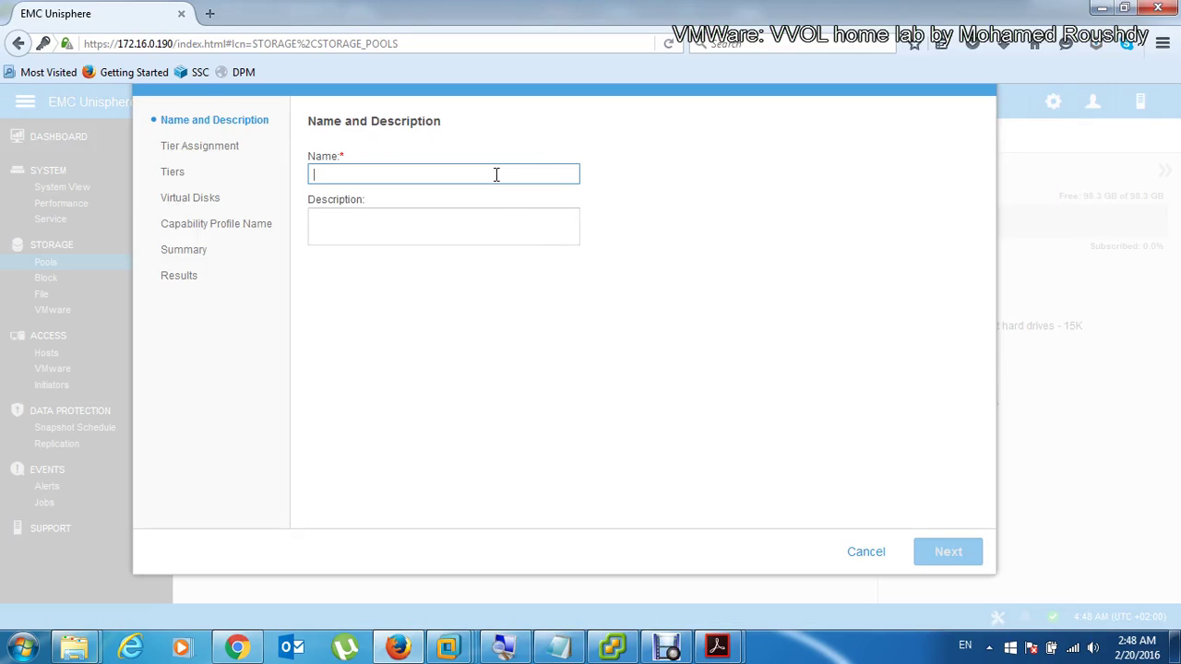
{"action": "left_click", "coordinate": [865, 553]}
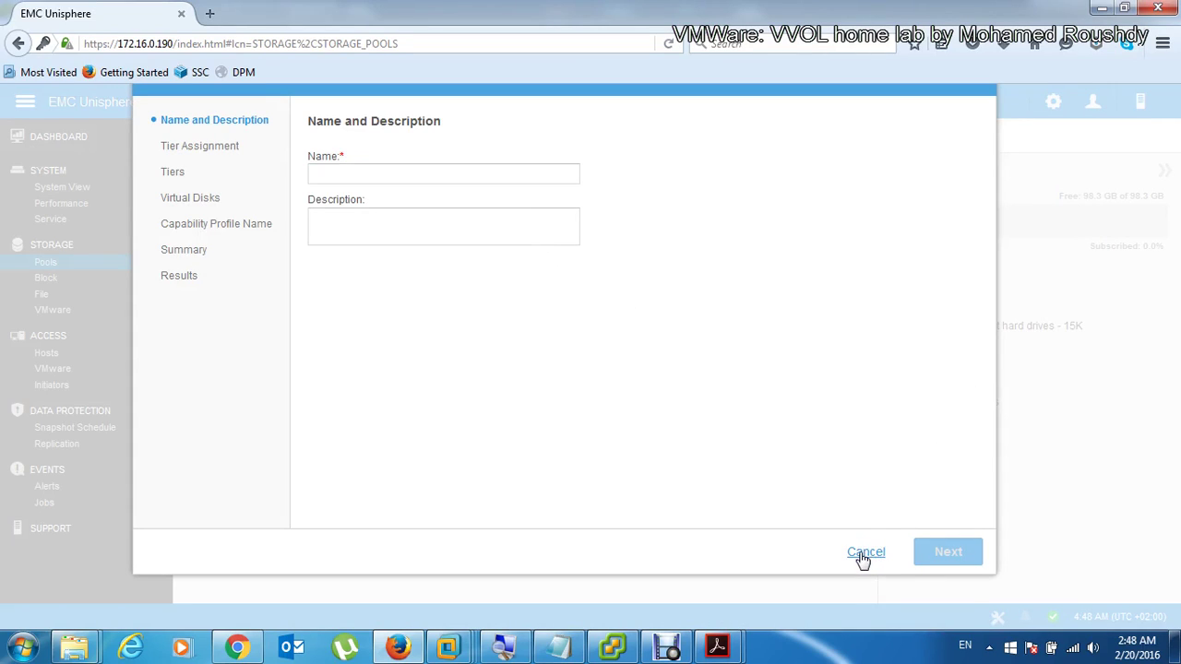
{"action": "left_click", "coordinate": [554, 398]}
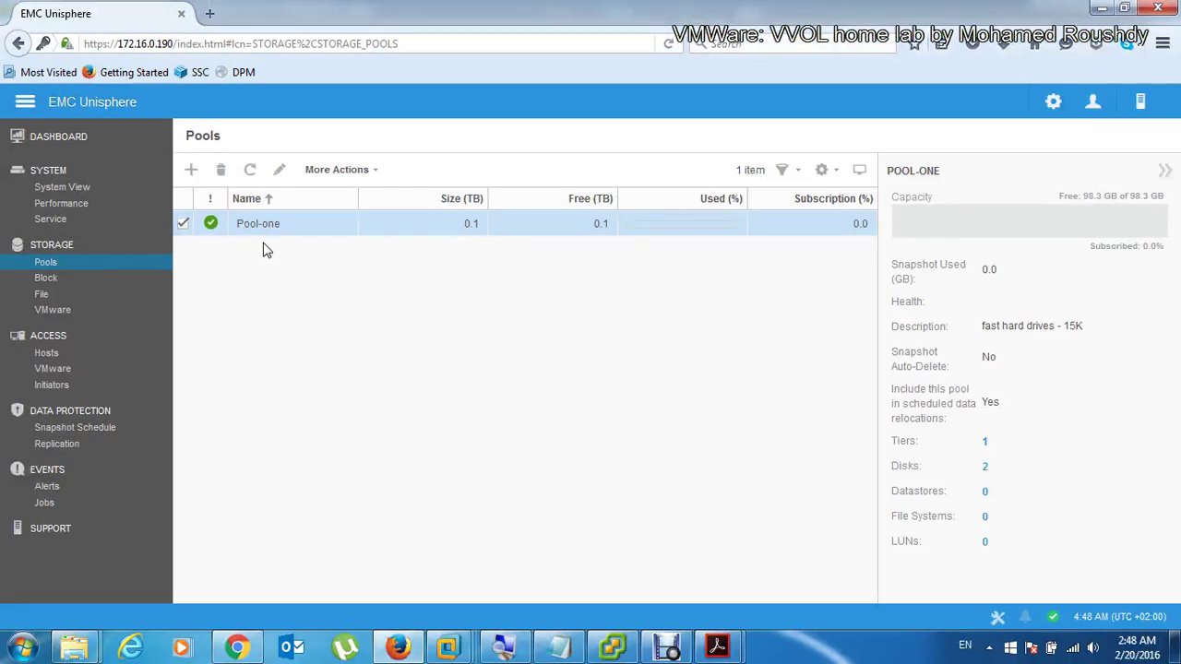
Step: Reopen the wizard and name the pool Pool-Two with description 'slow hard drives'
{"action": "left_click", "coordinate": [194, 175]}
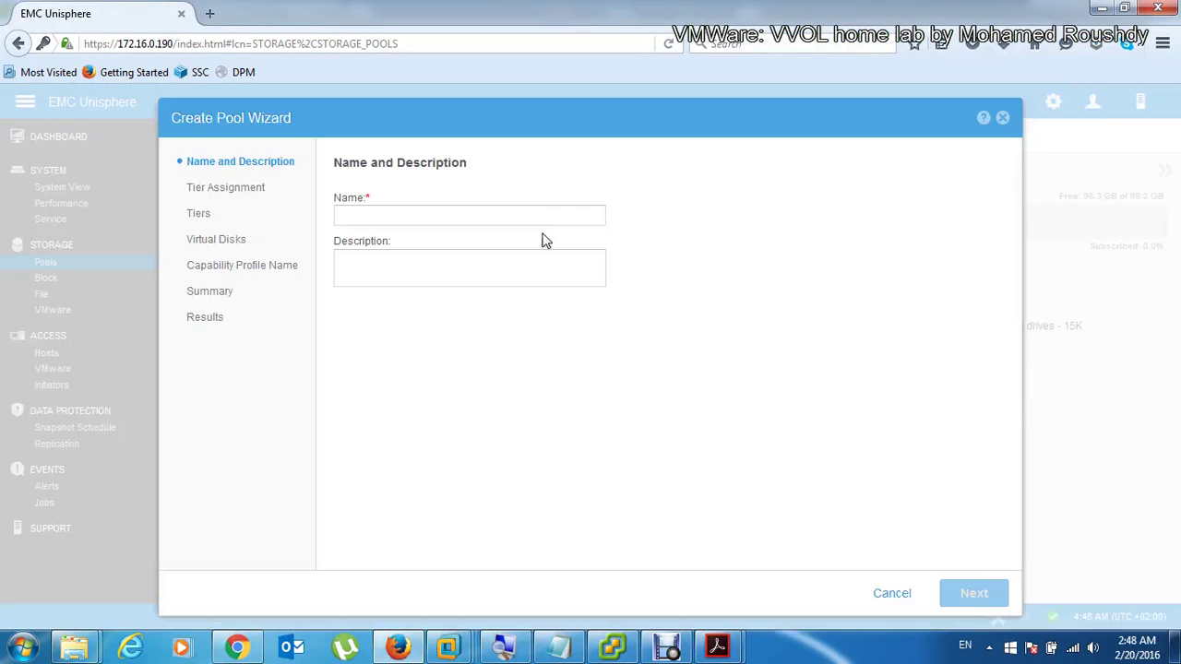
{"action": "left_click", "coordinate": [538, 219]}
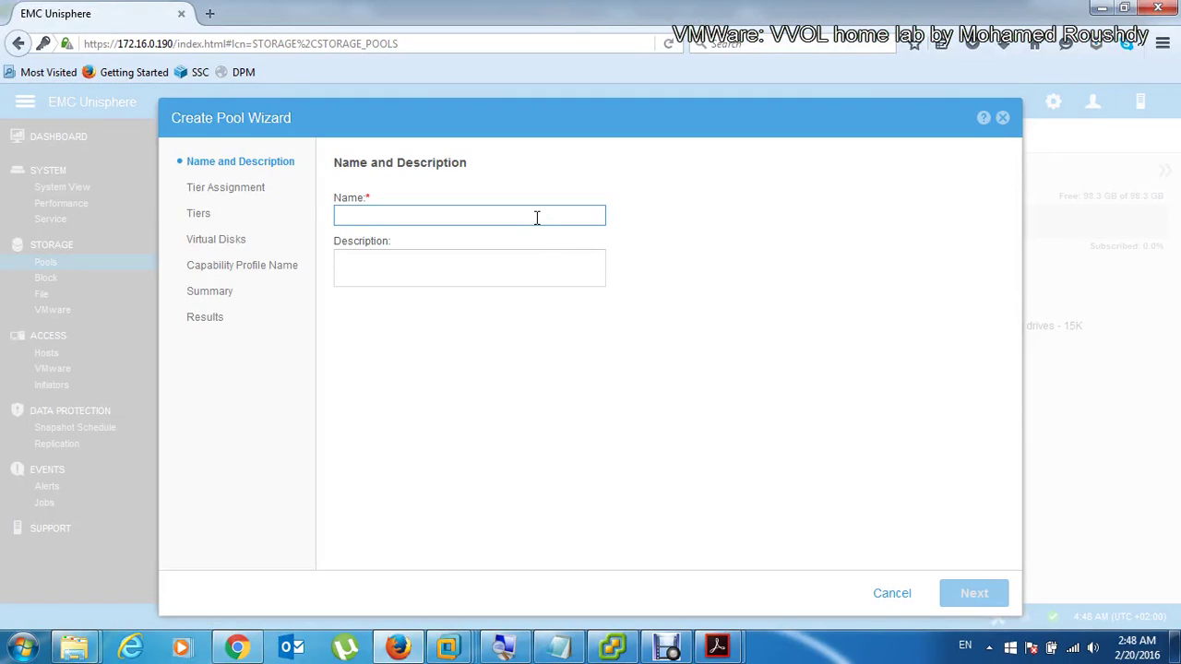
{"action": "type", "text": "Pool-Two"}
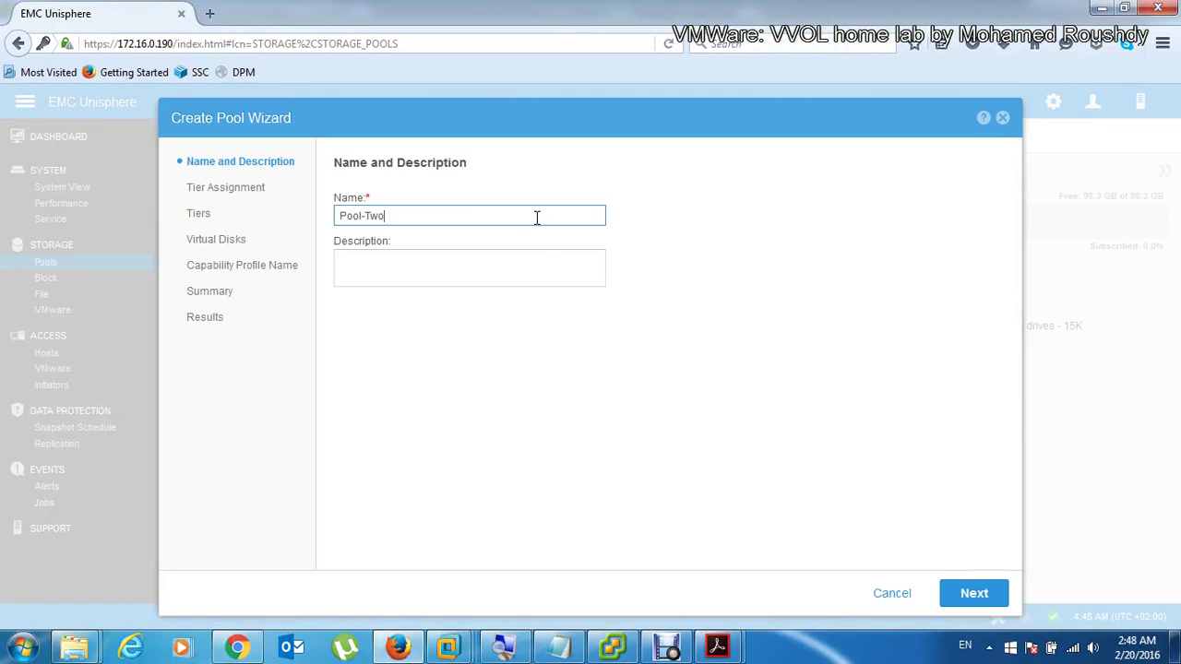
{"action": "key", "text": "Tab"}
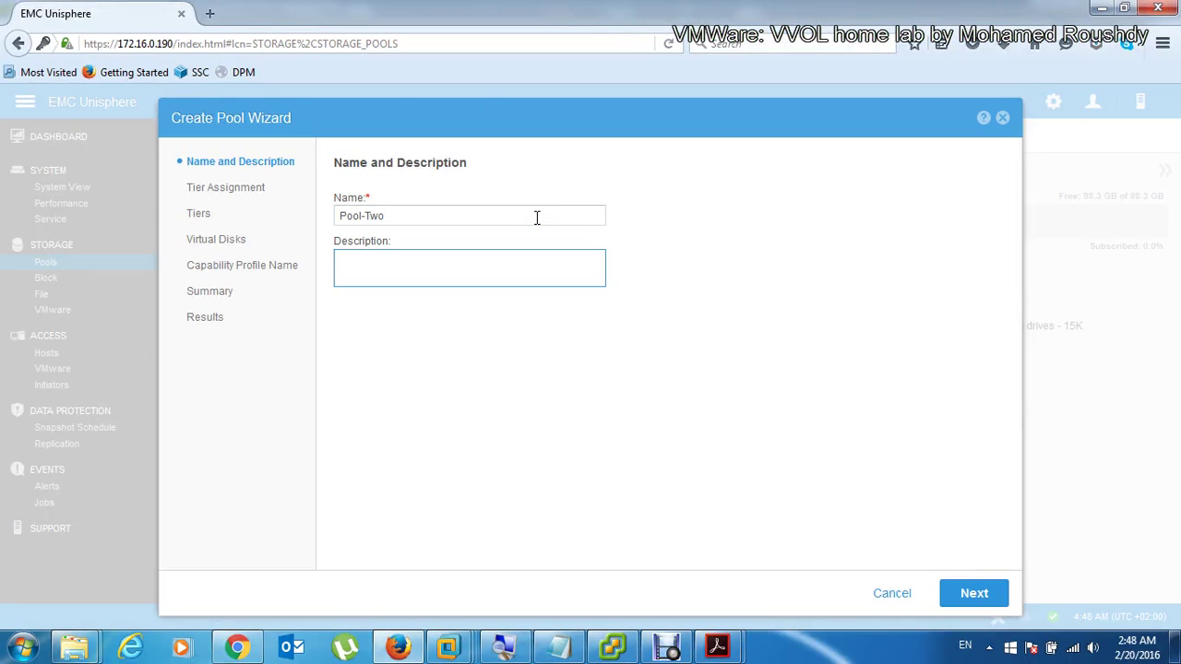
{"action": "type", "text": "slow ja"}
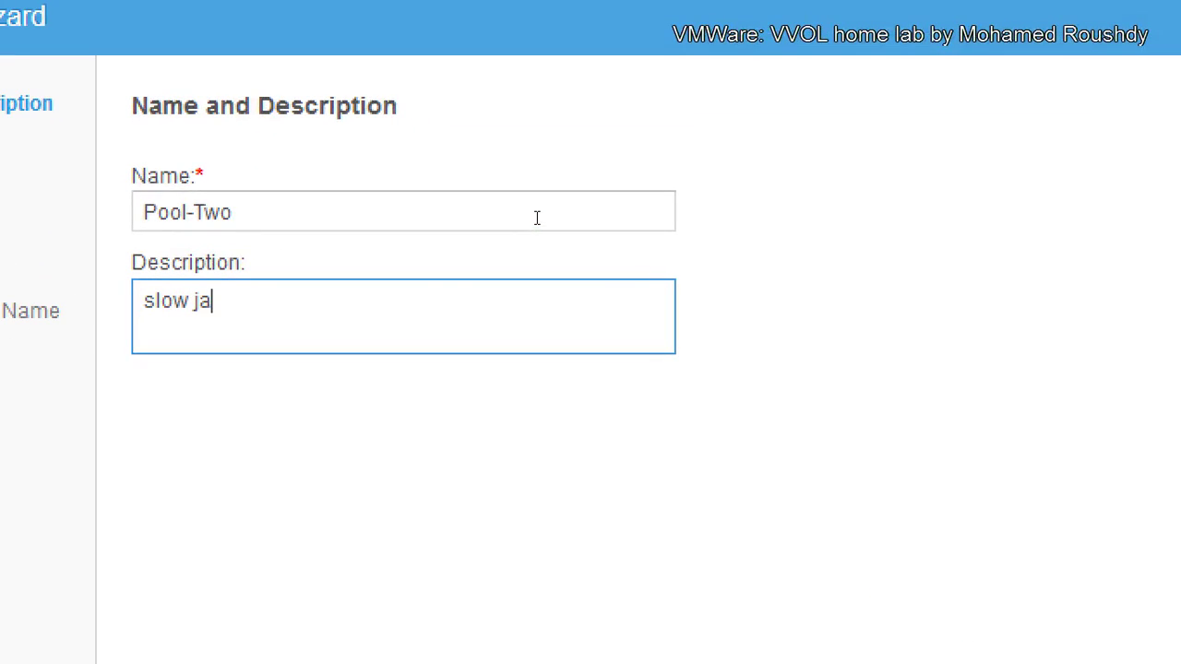
{"action": "key", "text": "BackSpace"}
{"action": "key", "text": "BackSpace"}
{"action": "type", "text": "hard drv"}
{"action": "key", "text": "BackSpace"}
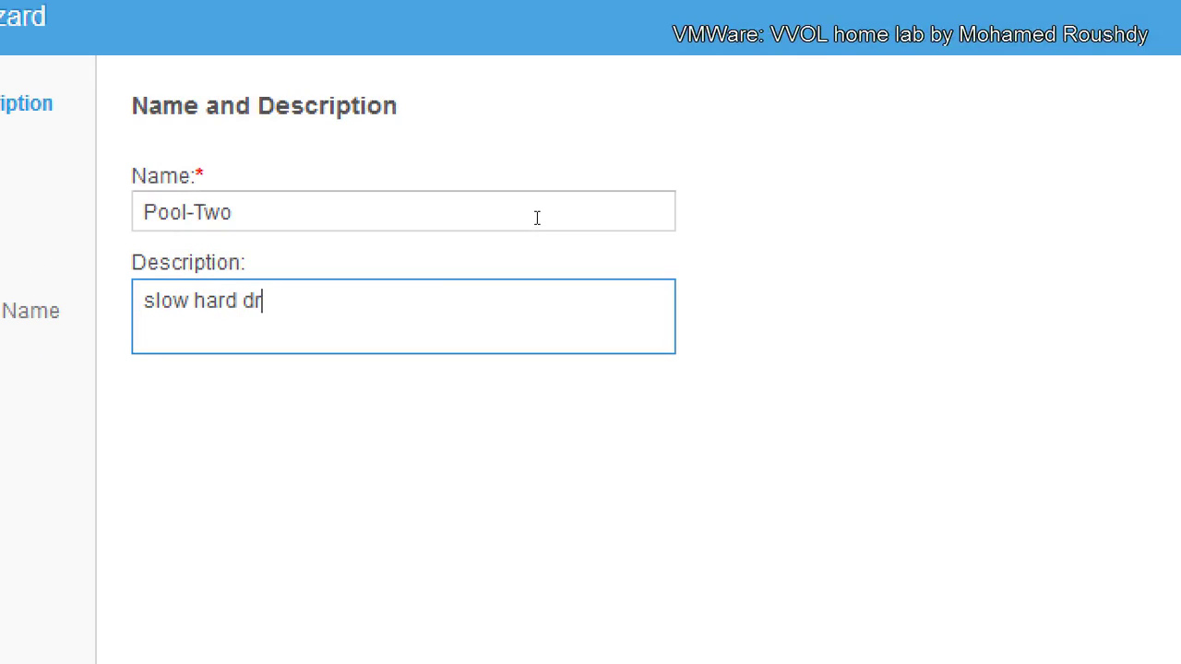
{"action": "type", "text": "ives"}
{"action": "key", "text": "Return"}
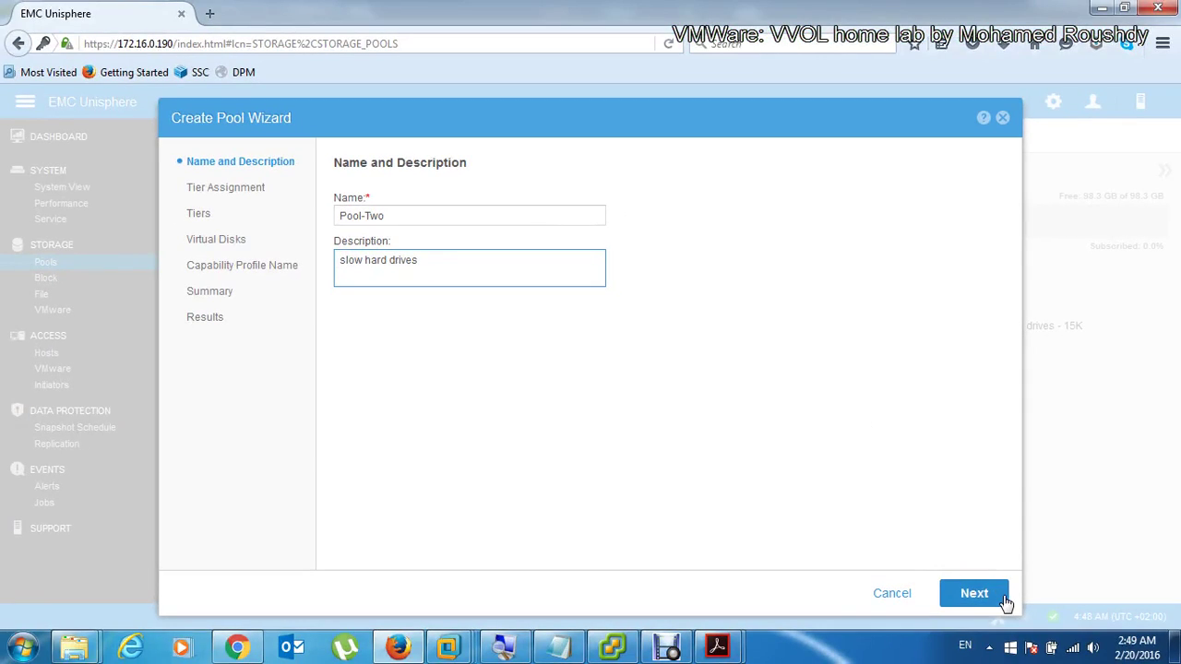
{"action": "left_click", "coordinate": [999, 602]}
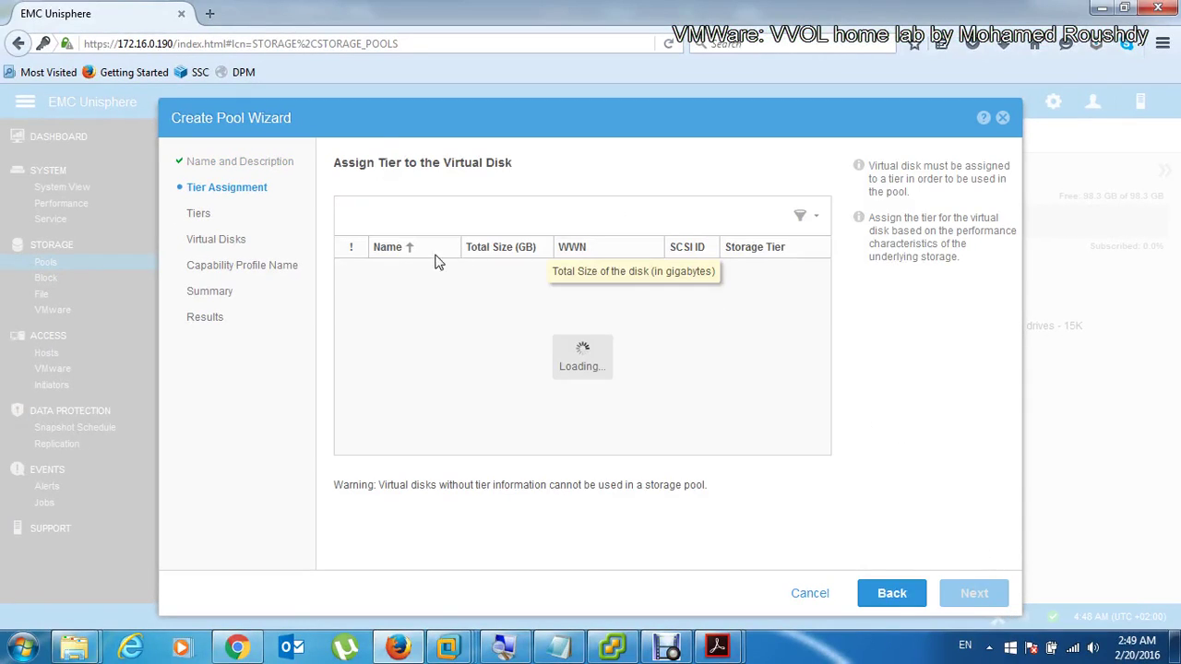
Step: Use the Capacity Tier with Virtual Disks 3 and 4 (100.0 GB) for Pool-Two
{"action": "left_click", "coordinate": [390, 297]}
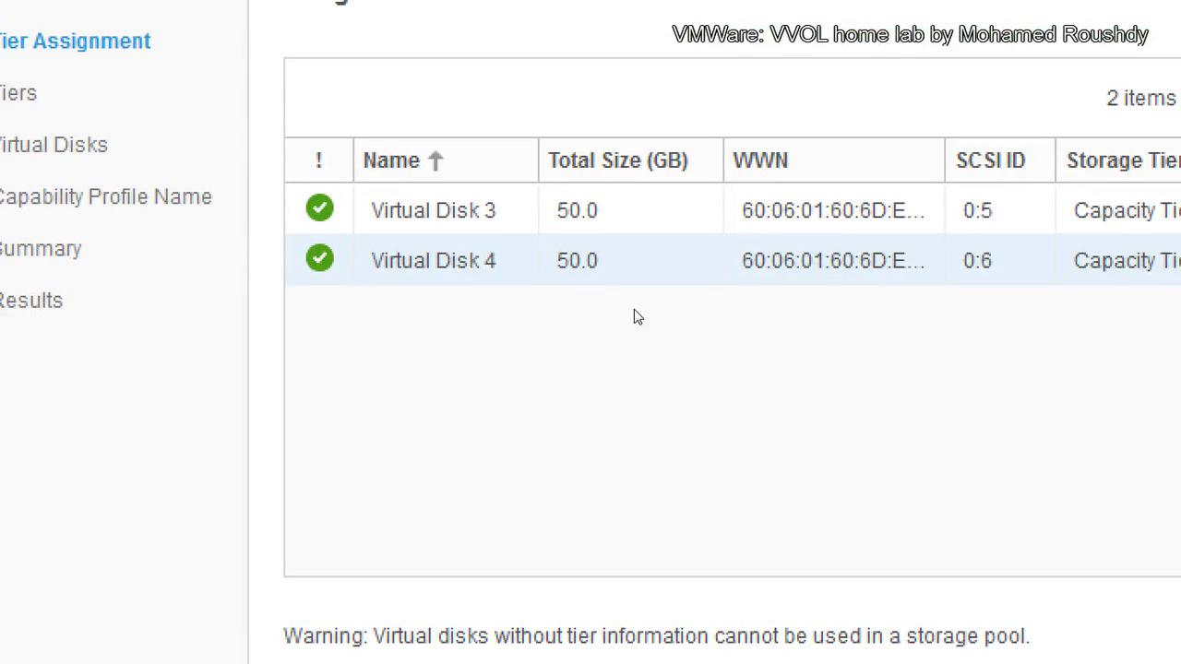
{"action": "left_click", "coordinate": [842, 190]}
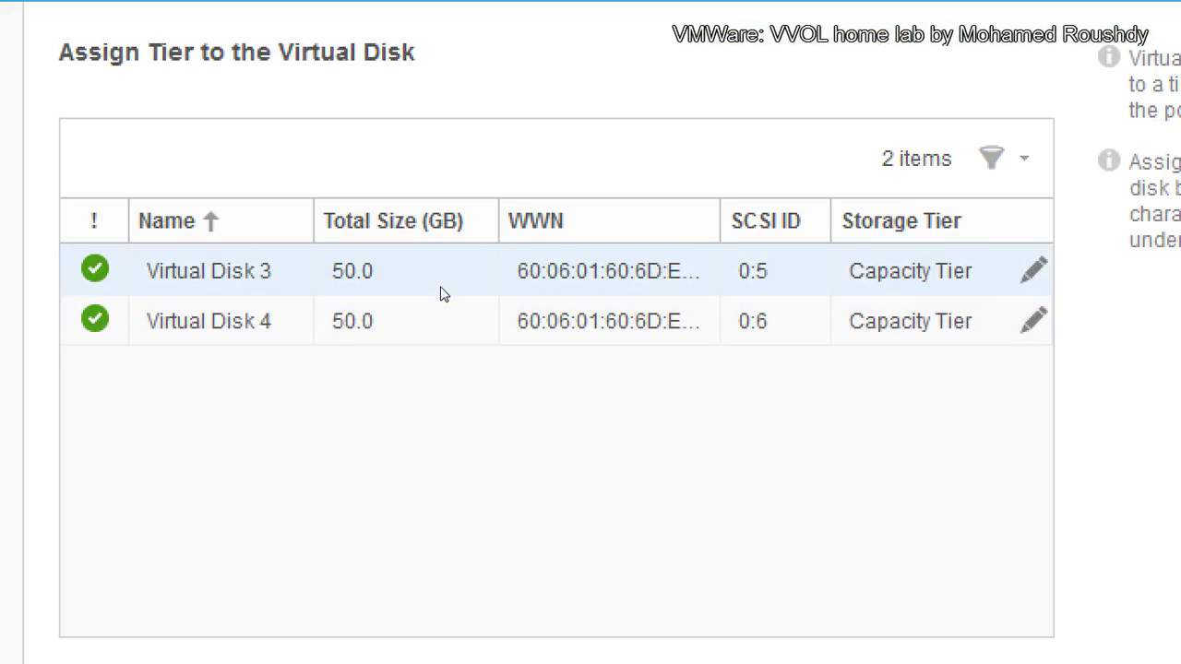
{"action": "left_click", "coordinate": [613, 317]}
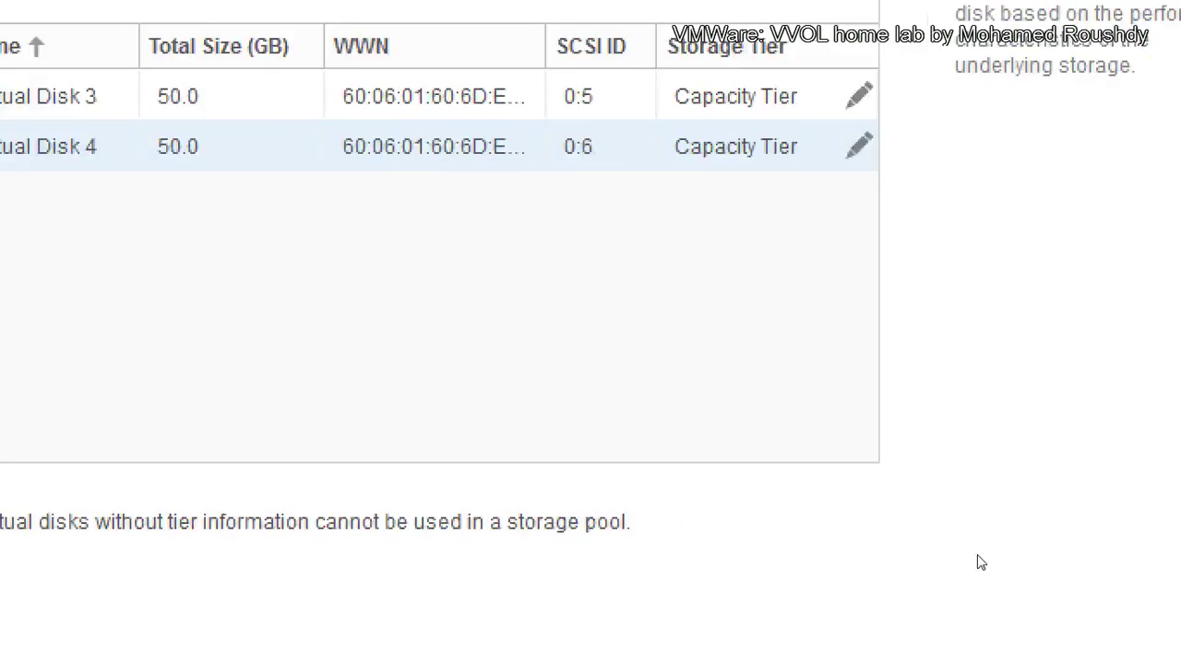
{"action": "left_click", "coordinate": [951, 617]}
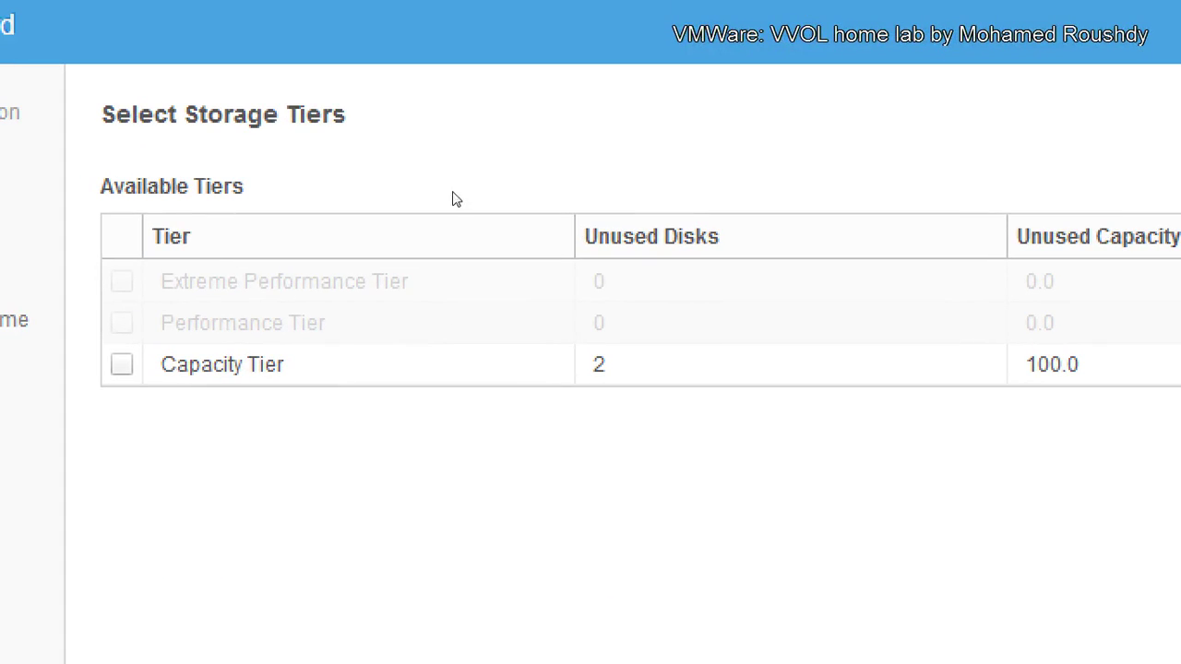
{"action": "key", "text": "space"}
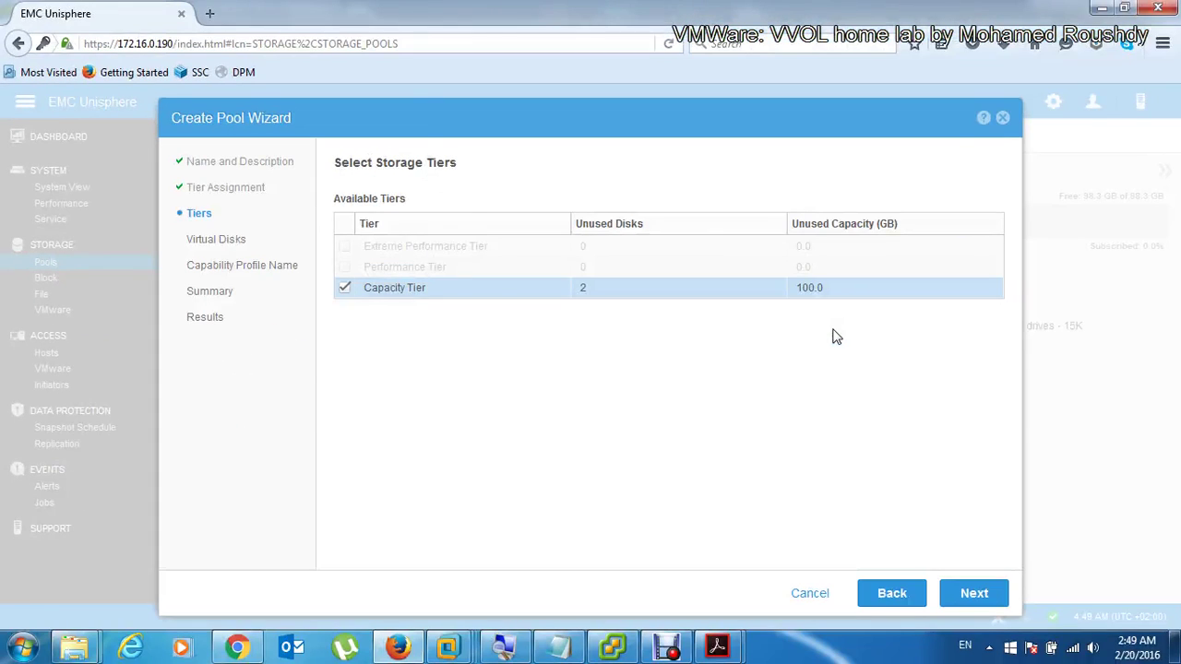
{"action": "left_click", "coordinate": [974, 594]}
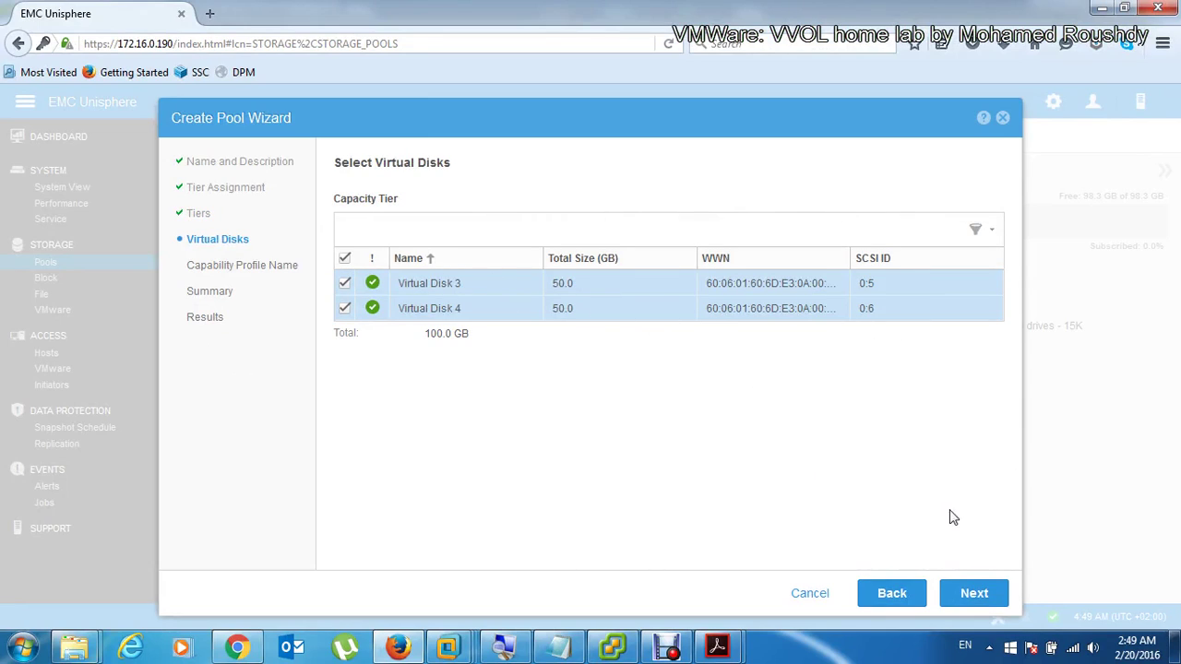
{"action": "left_click", "coordinate": [976, 595]}
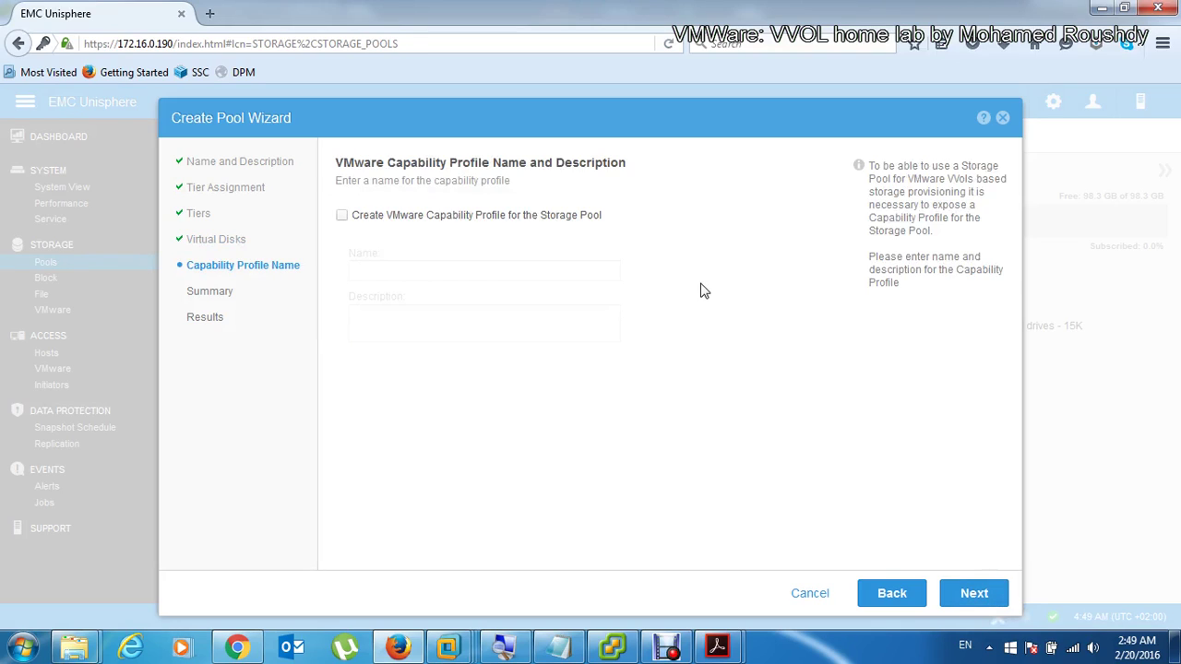
Step: Add VMware capability profile PerfBronze, described 'slow hard drives 7.2K', and continue to its constraints
{"action": "left_click", "coordinate": [391, 220]}
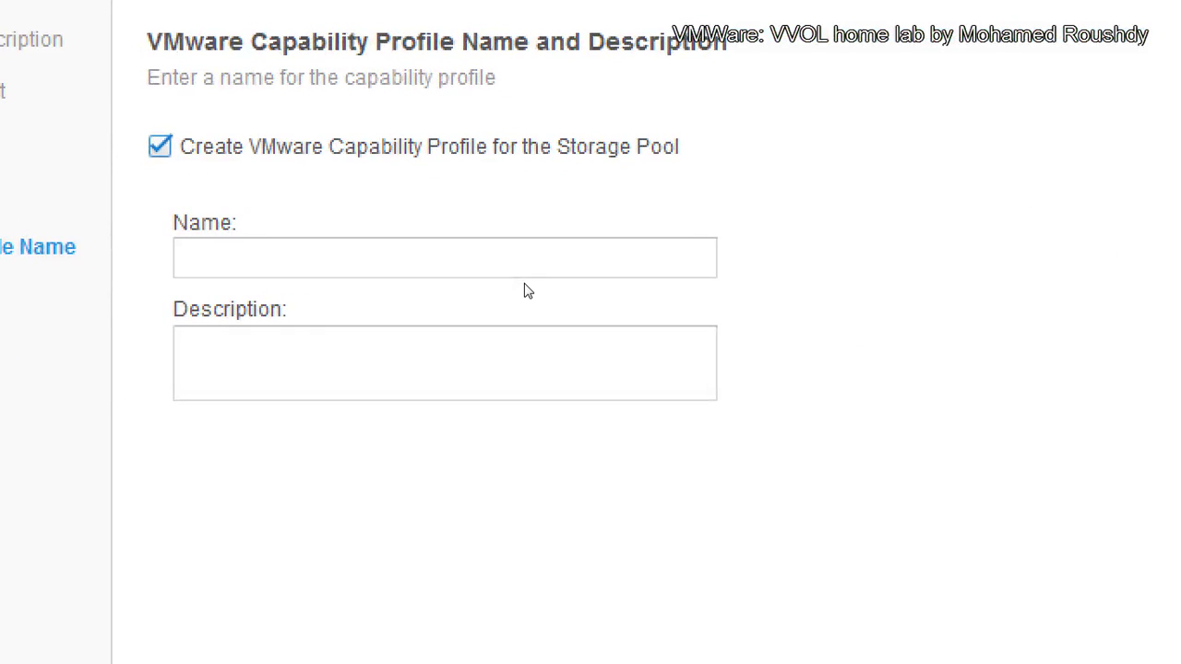
{"action": "left_click", "coordinate": [458, 273]}
{"action": "type", "text": "Perf"}
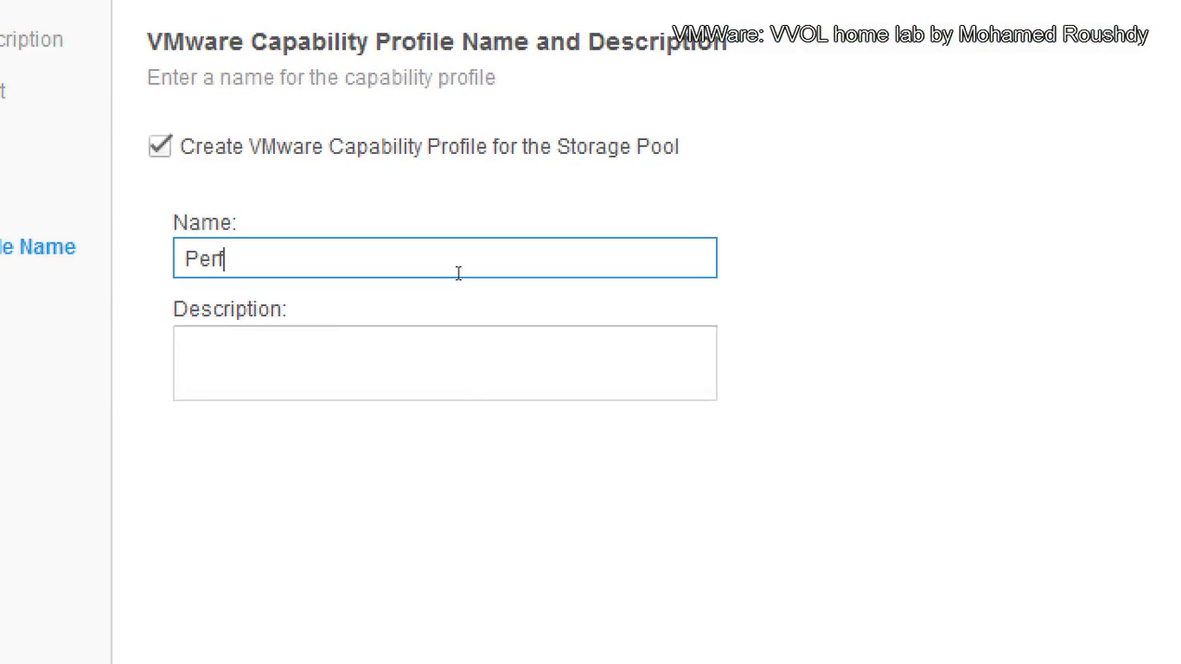
{"action": "type", "text": "Bronze"}
{"action": "key", "text": "Tab"}
{"action": "type", "text": "slow hard drives 7.2K"}
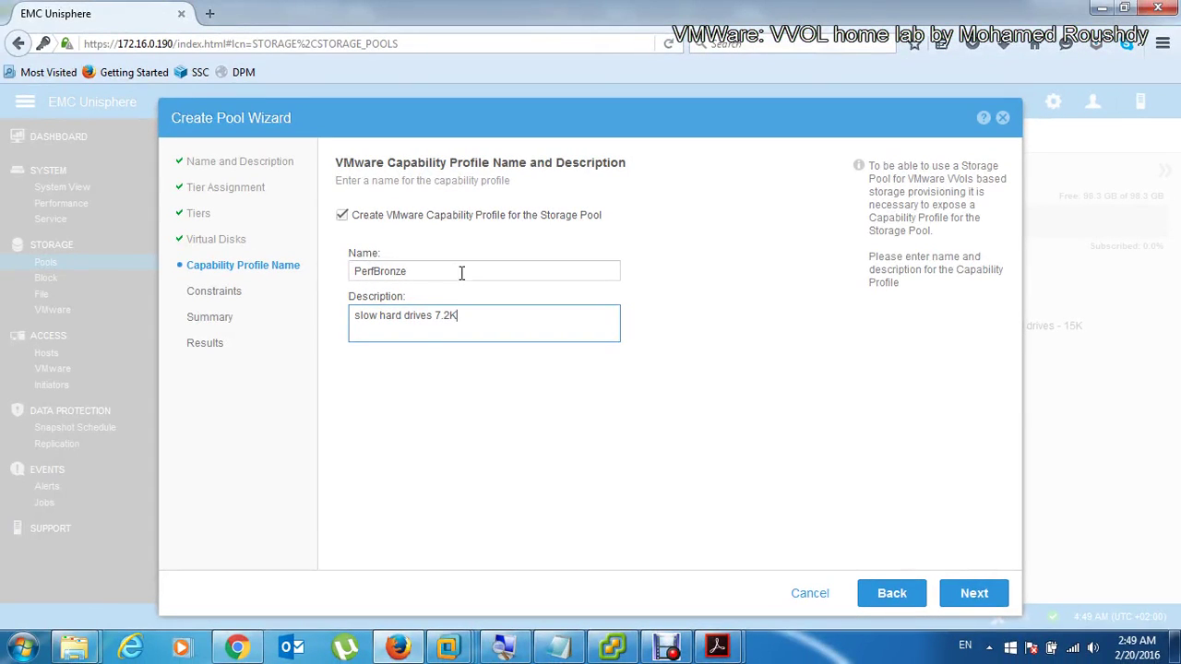
{"action": "left_click", "coordinate": [973, 596]}
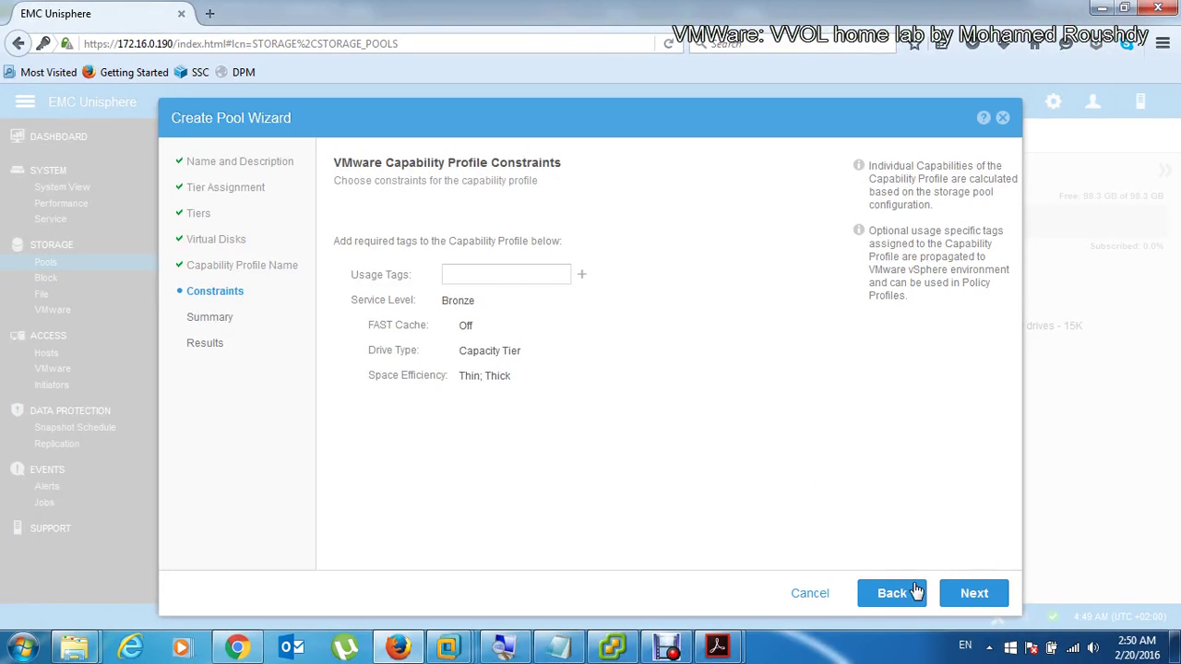
Step: Confirm the constraints and summary, then finish and close the Pool-Two wizard
{"action": "left_click", "coordinate": [968, 595]}
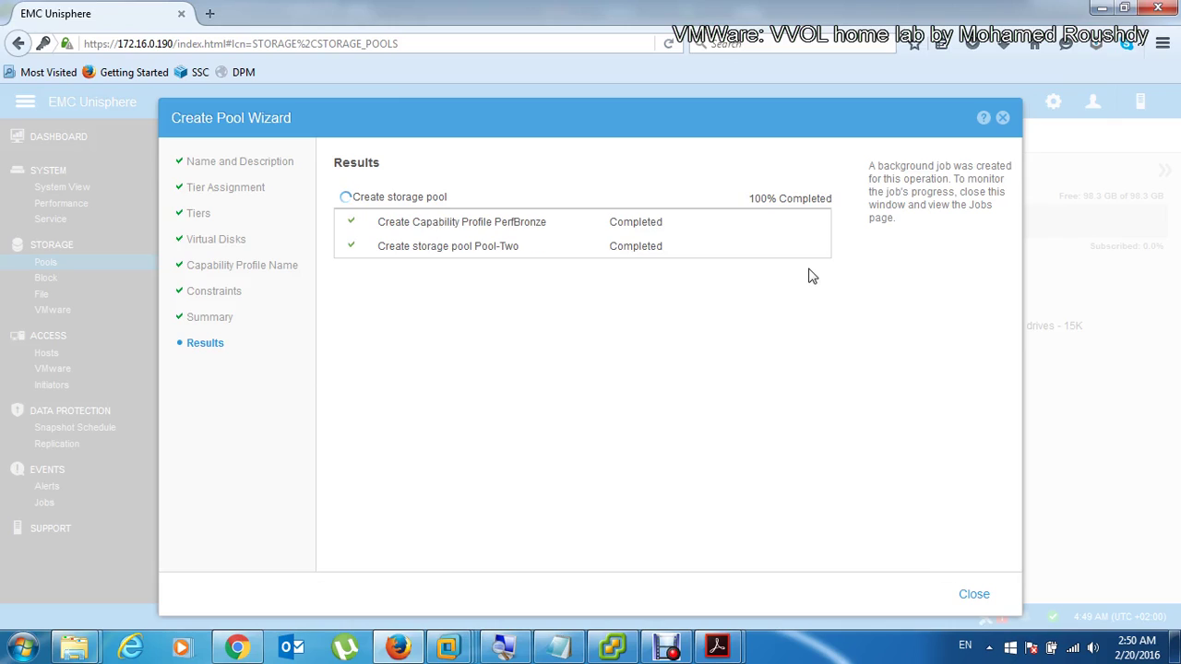
{"action": "left_click", "coordinate": [974, 595]}
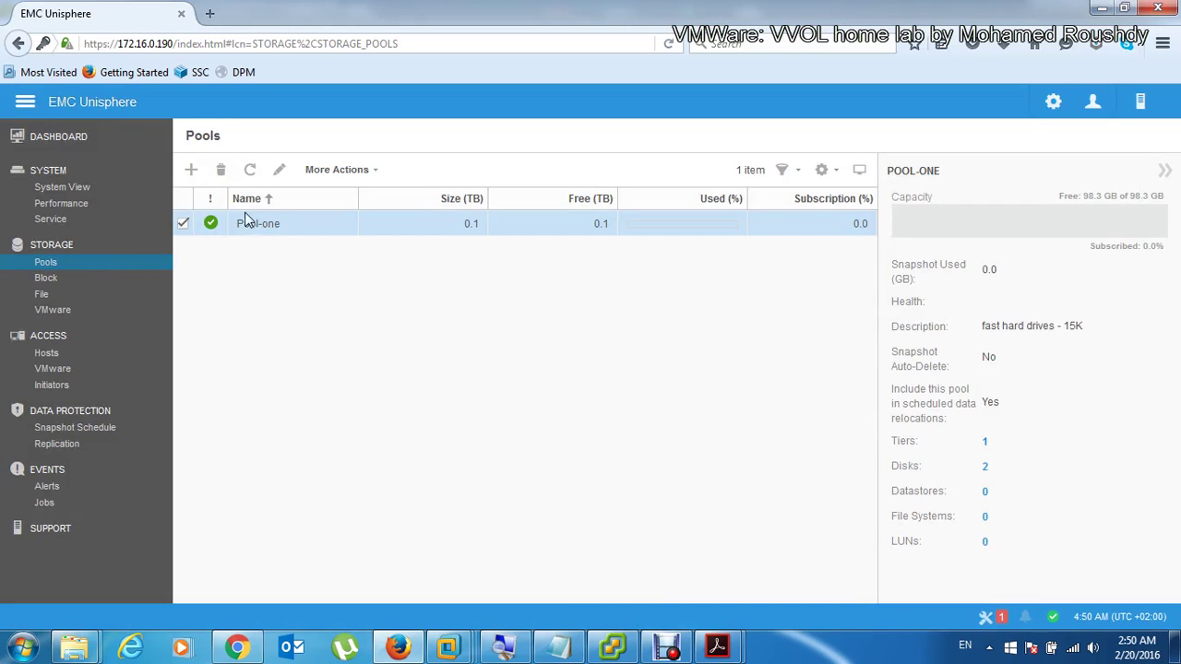
Step: Refresh the Pools list and compare Pool-Two's and Pool-one's details
{"action": "left_click", "coordinate": [251, 174]}
{"action": "left_click", "coordinate": [285, 248]}
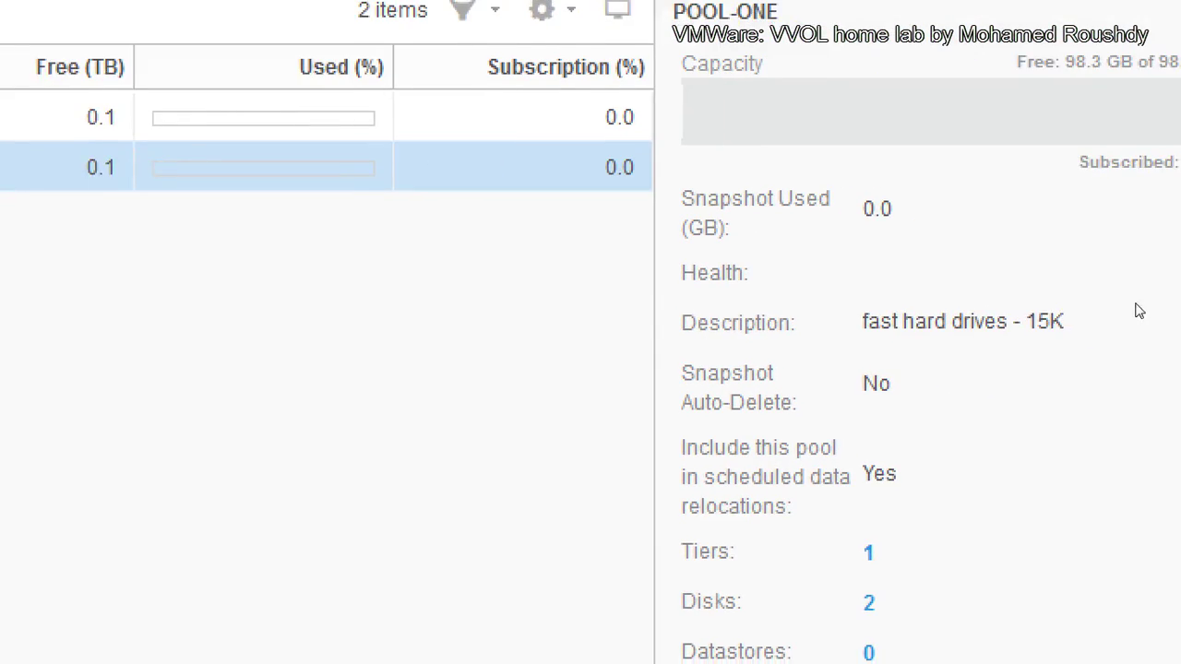
{"action": "key", "text": "Up"}
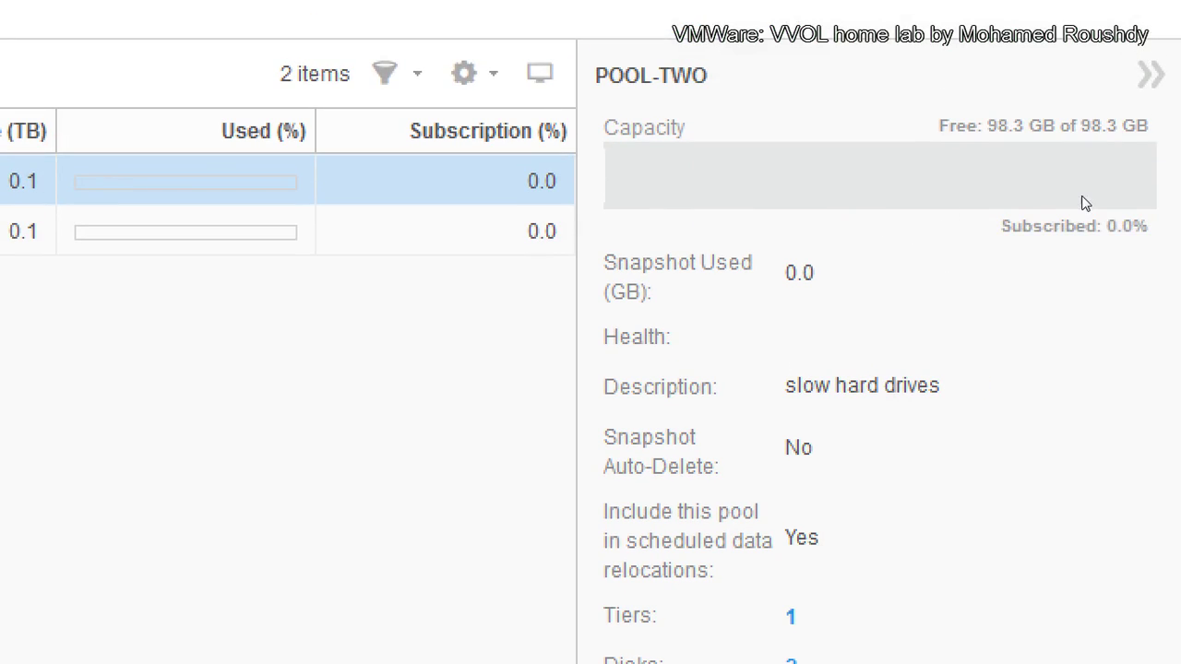
{"action": "mouse_move", "coordinate": [1141, 195]}
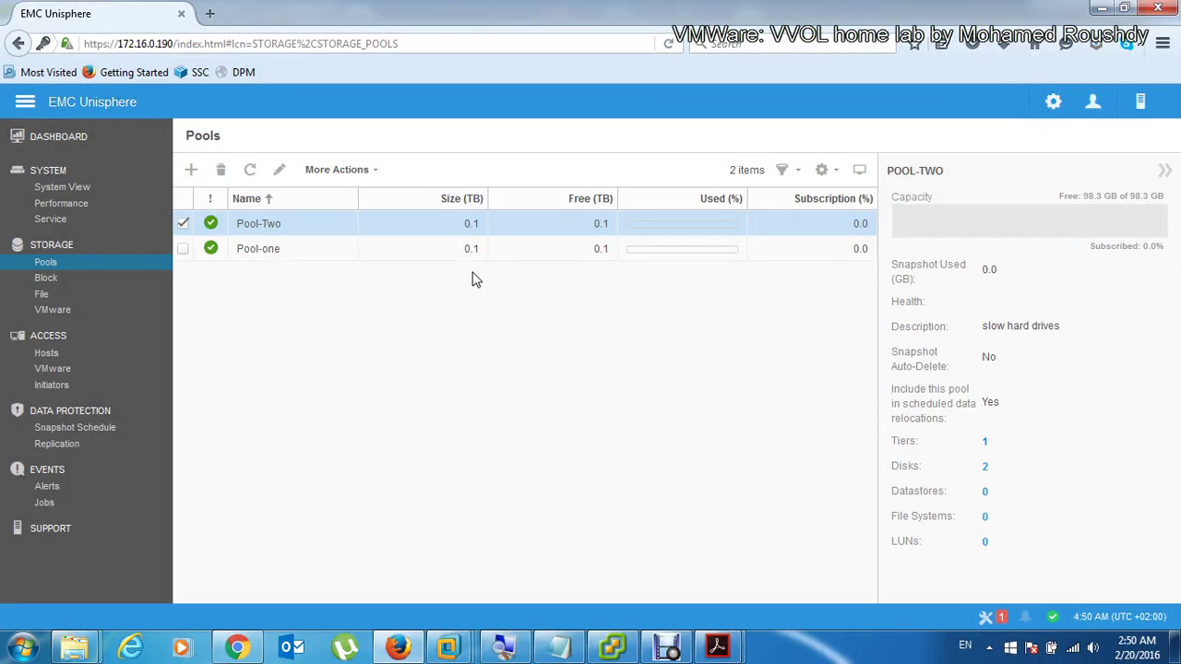
{"action": "left_click", "coordinate": [448, 252]}
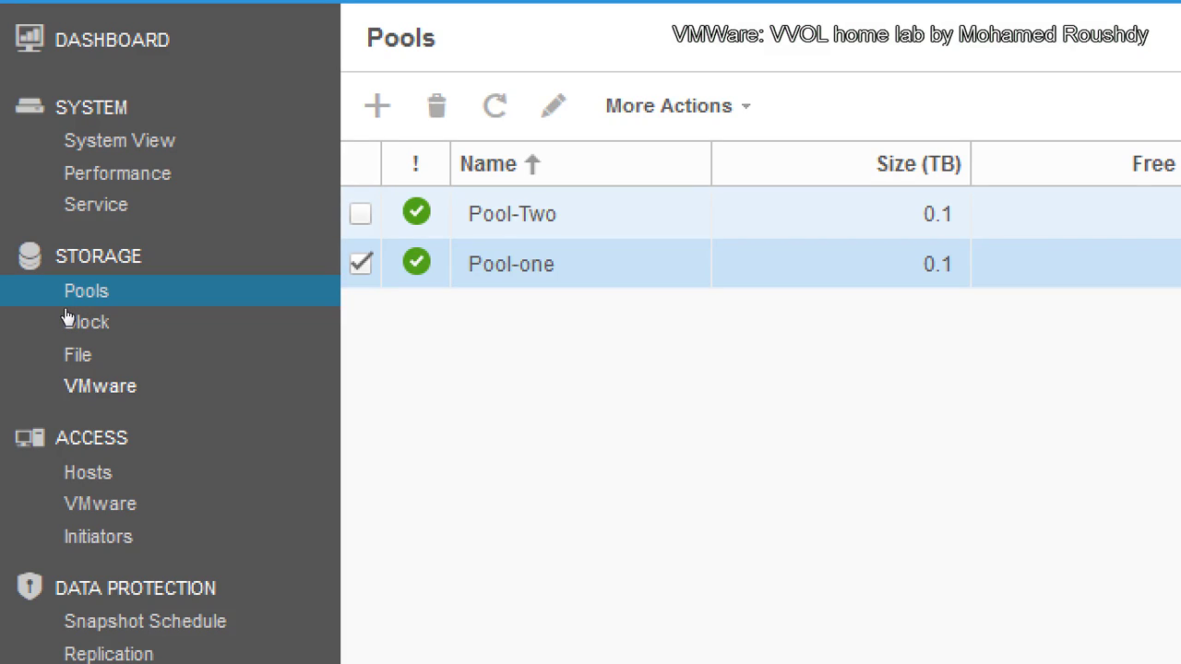
Step: Bring up the 'Try VMware VVOL in your home lab' PDF from the taskbar
{"action": "scroll", "coordinate": [121, 335], "scroll_direction": "down", "scroll_amount": 1}
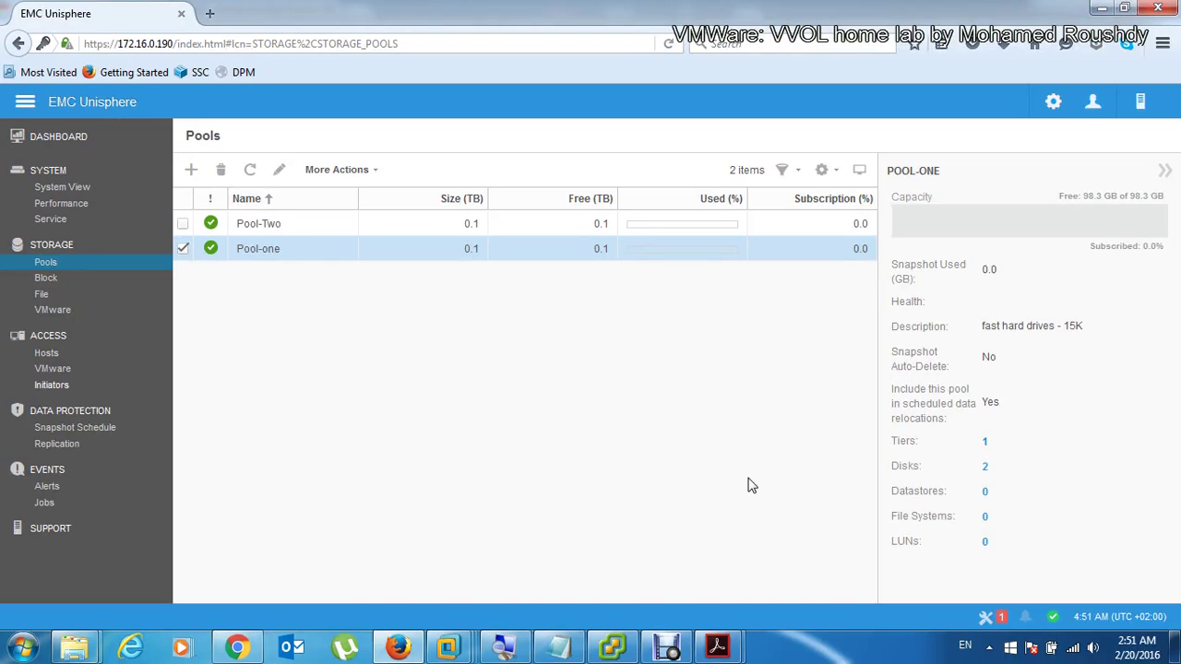
{"action": "mouse_move", "coordinate": [717, 646]}
{"action": "mouse_move", "coordinate": [803, 567]}
{"action": "left_click", "coordinate": [665, 565]}
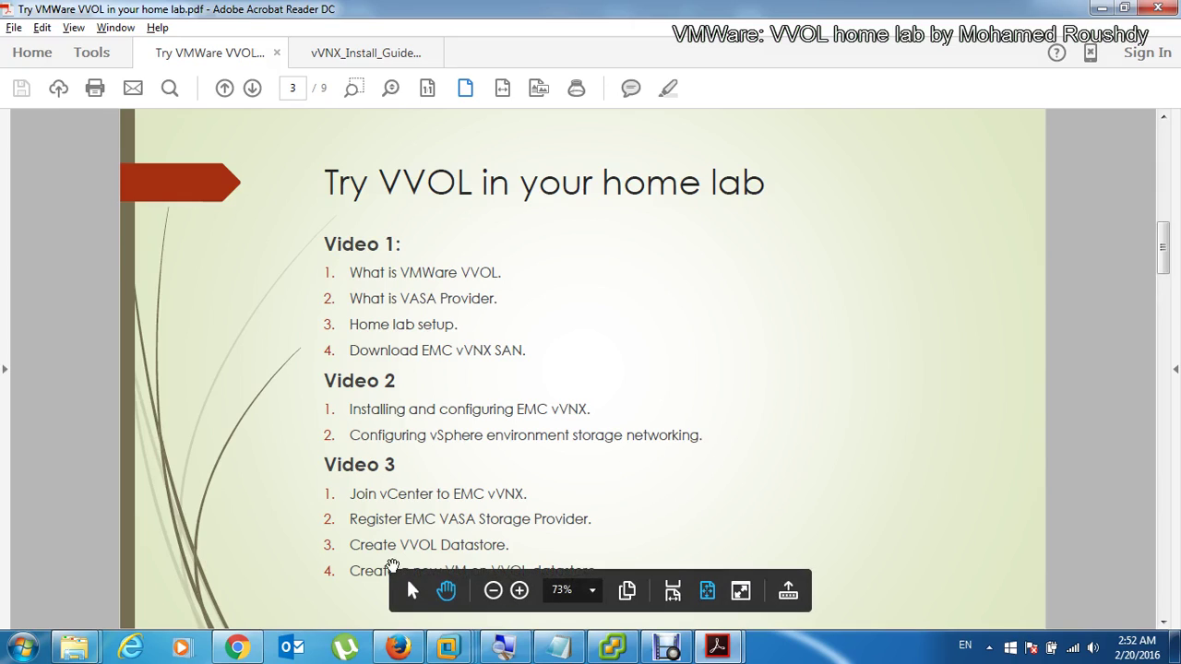
Step: Switch to Chrome showing EMC's vVNX 3.1.7 download page
{"action": "left_click", "coordinate": [237, 647]}
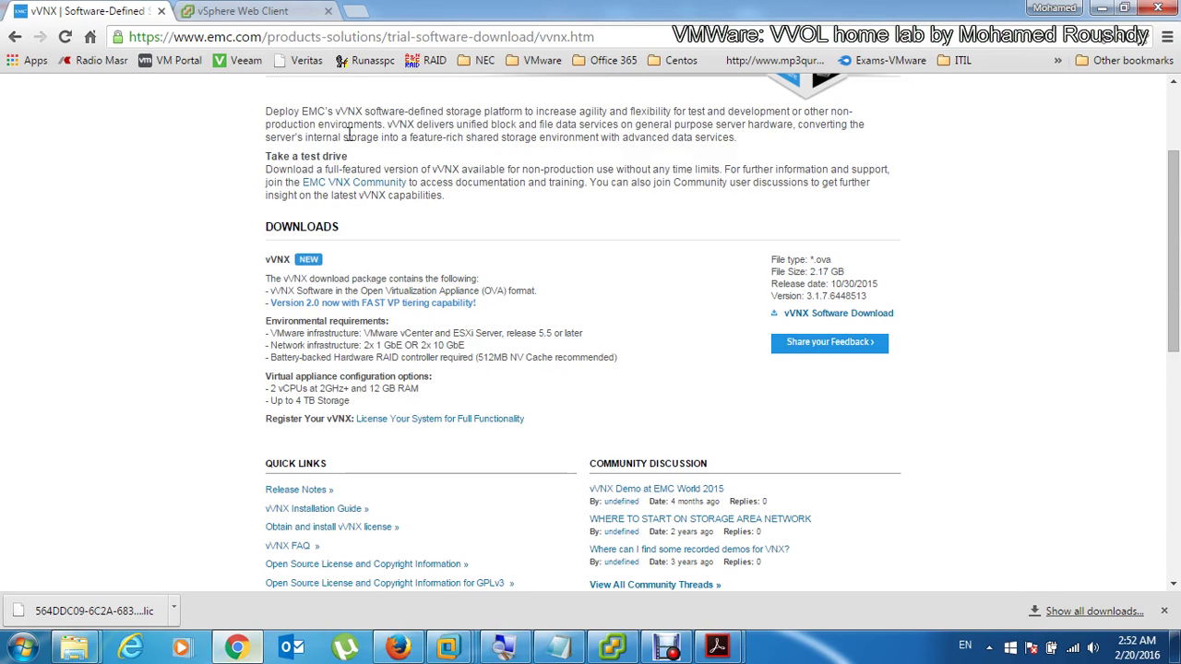
Step: Open host 172.16.0.73 in Hosts and Clusters, allow Flash storage, and reload after Error #1009
{"action": "left_click", "coordinate": [303, 7]}
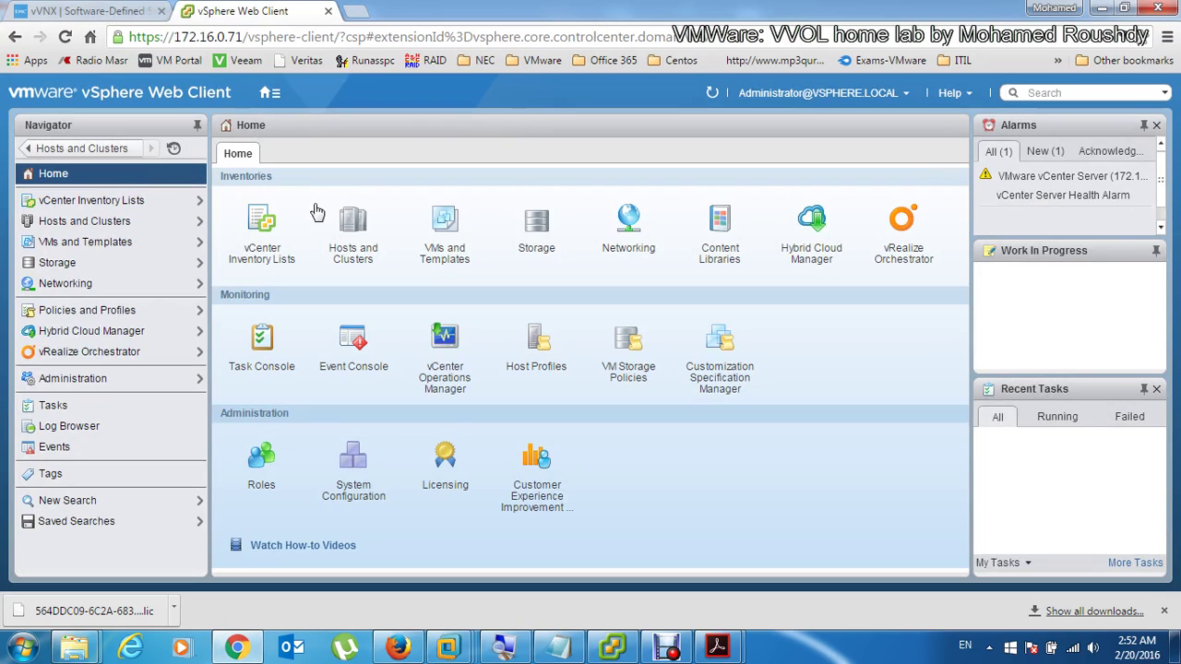
{"action": "left_click", "coordinate": [355, 229]}
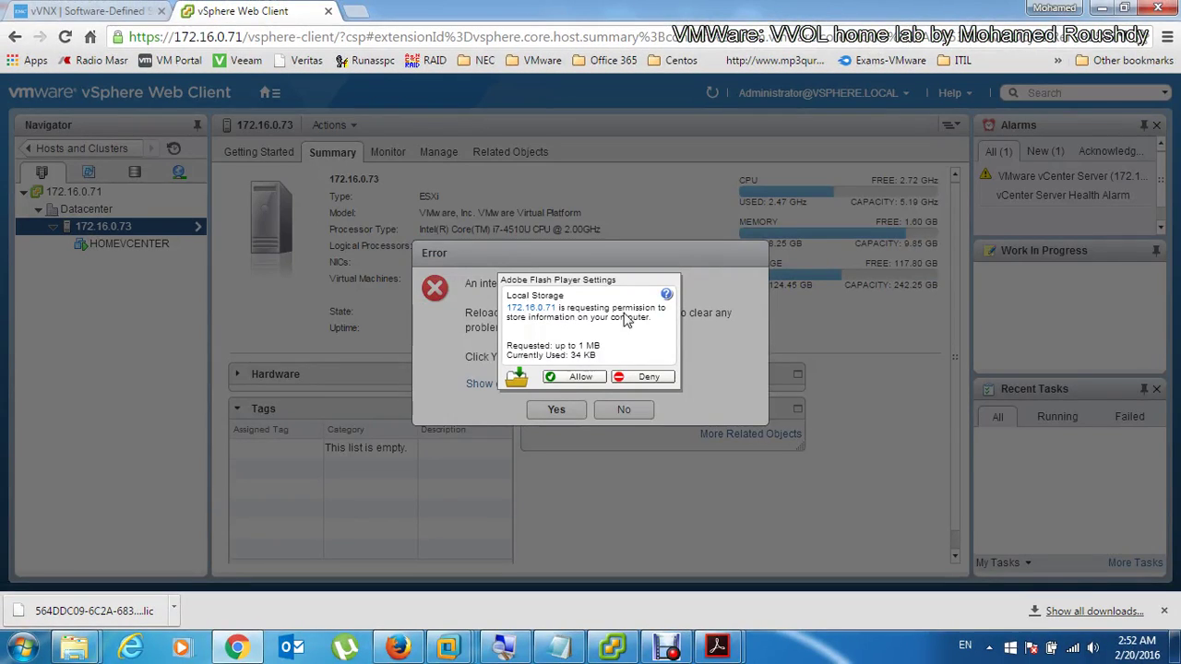
{"action": "left_click", "coordinate": [569, 379]}
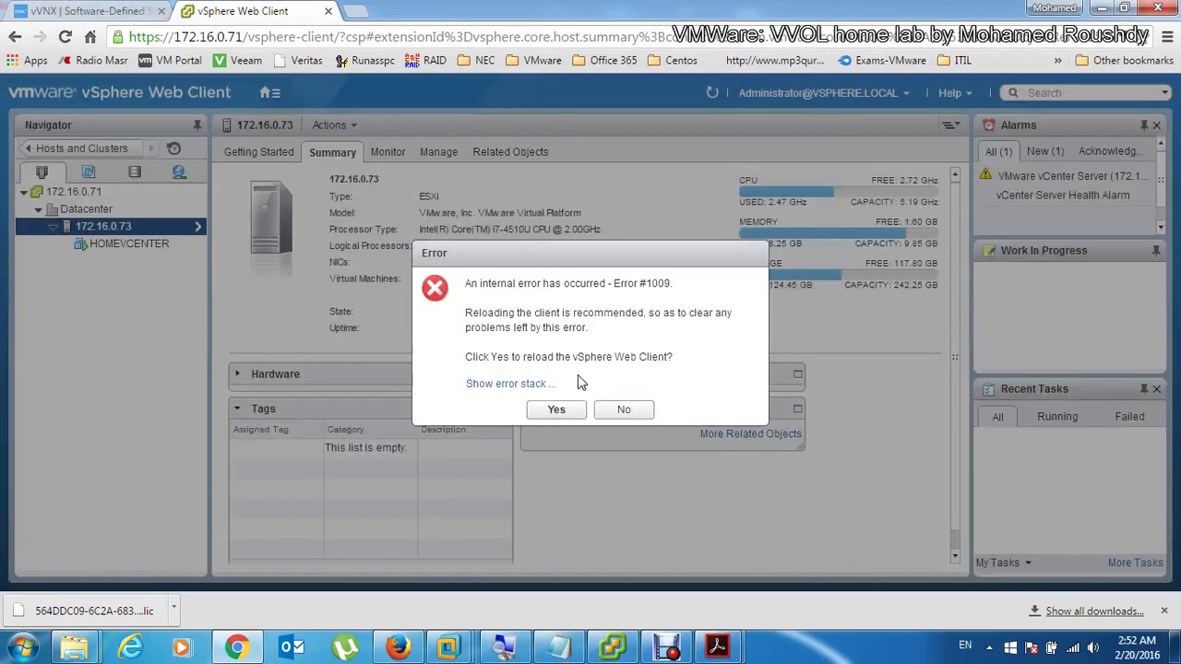
{"action": "left_click", "coordinate": [557, 409]}
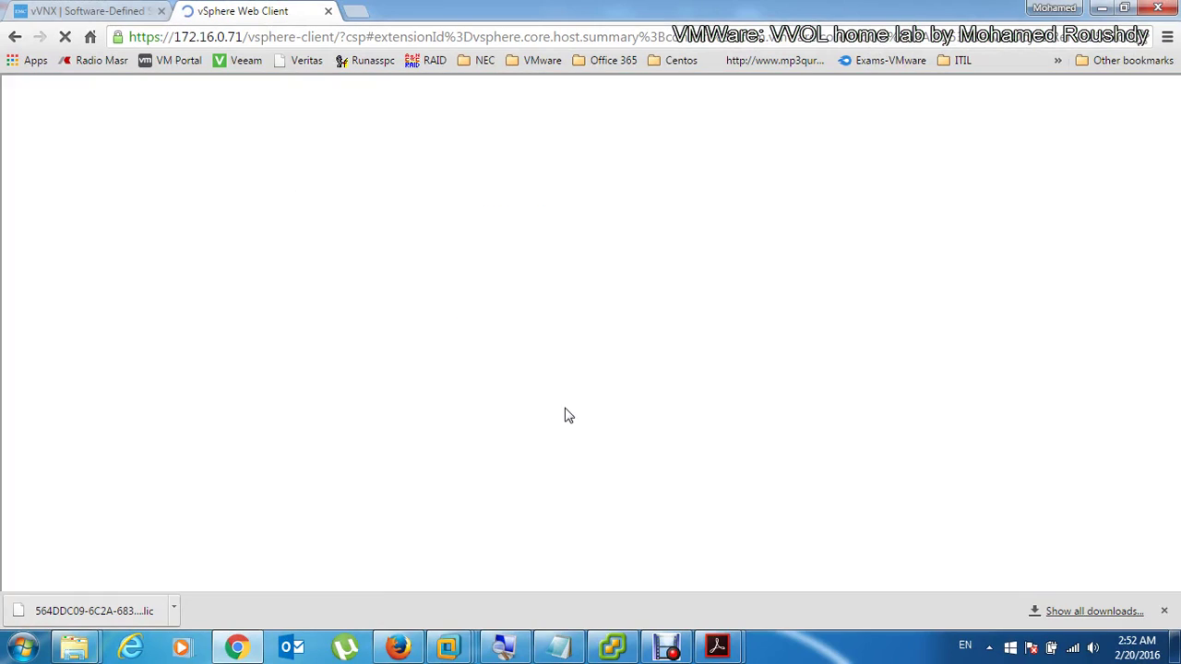